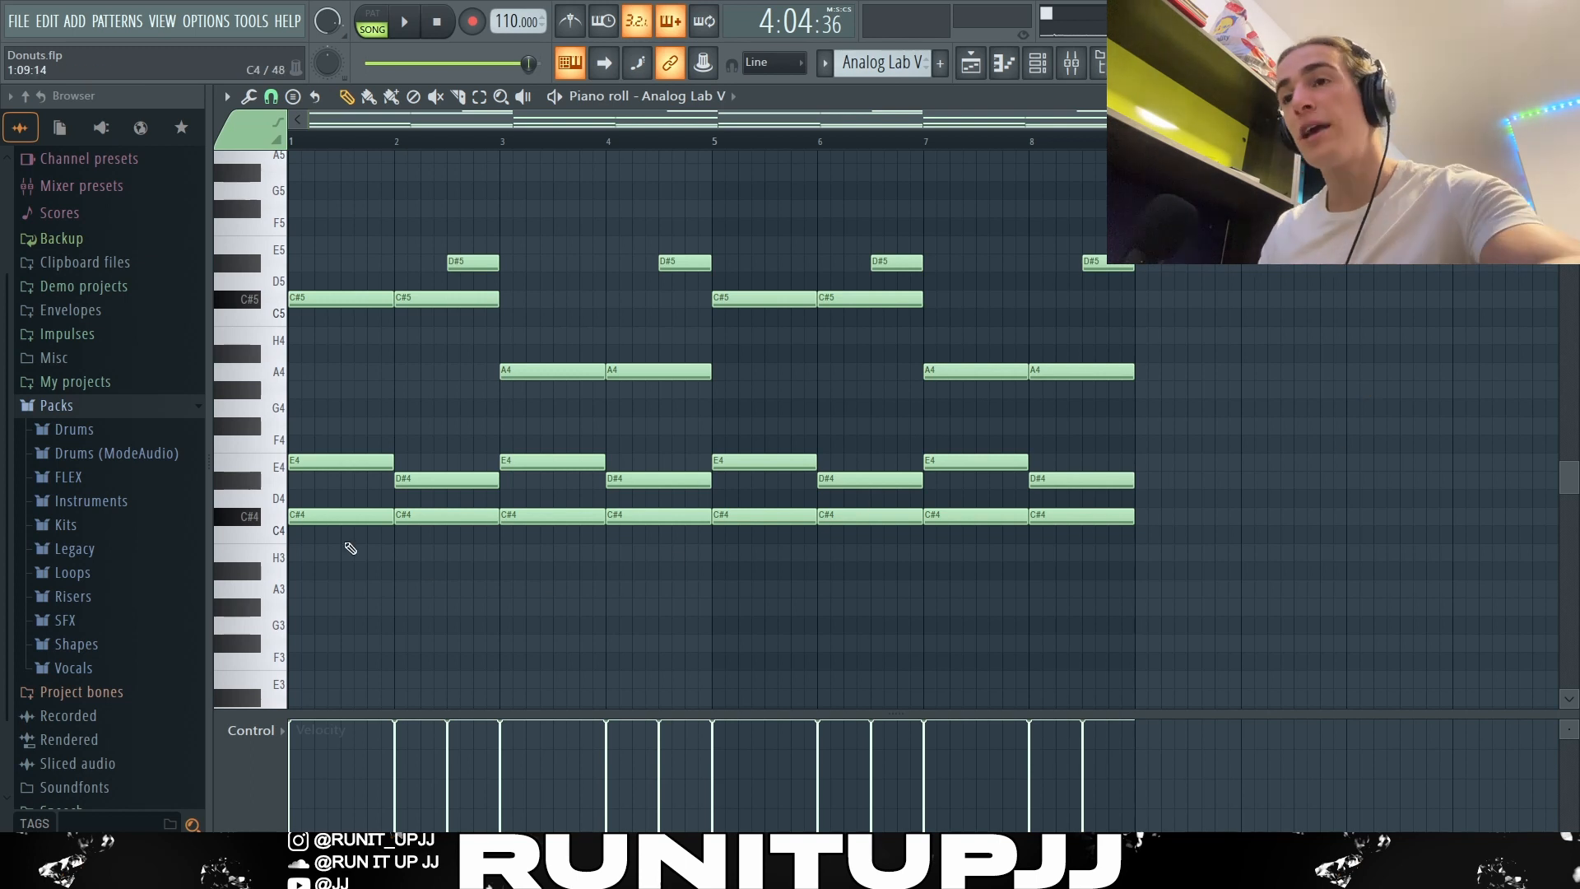
# Step: Examine the layers of the Analog Lab V chord pattern by selecting its C#5 notes, E4 and D#4 notes, and the D#5 note
pyautogui.moveTo(340, 559); pyautogui.dragTo(409, 249)
pyautogui.moveTo(338, 359); pyautogui.dragTo(407, 301)
pyautogui.hotkey('ctrl', 'Down')
pyautogui.hotkey('ctrl', 'Up')
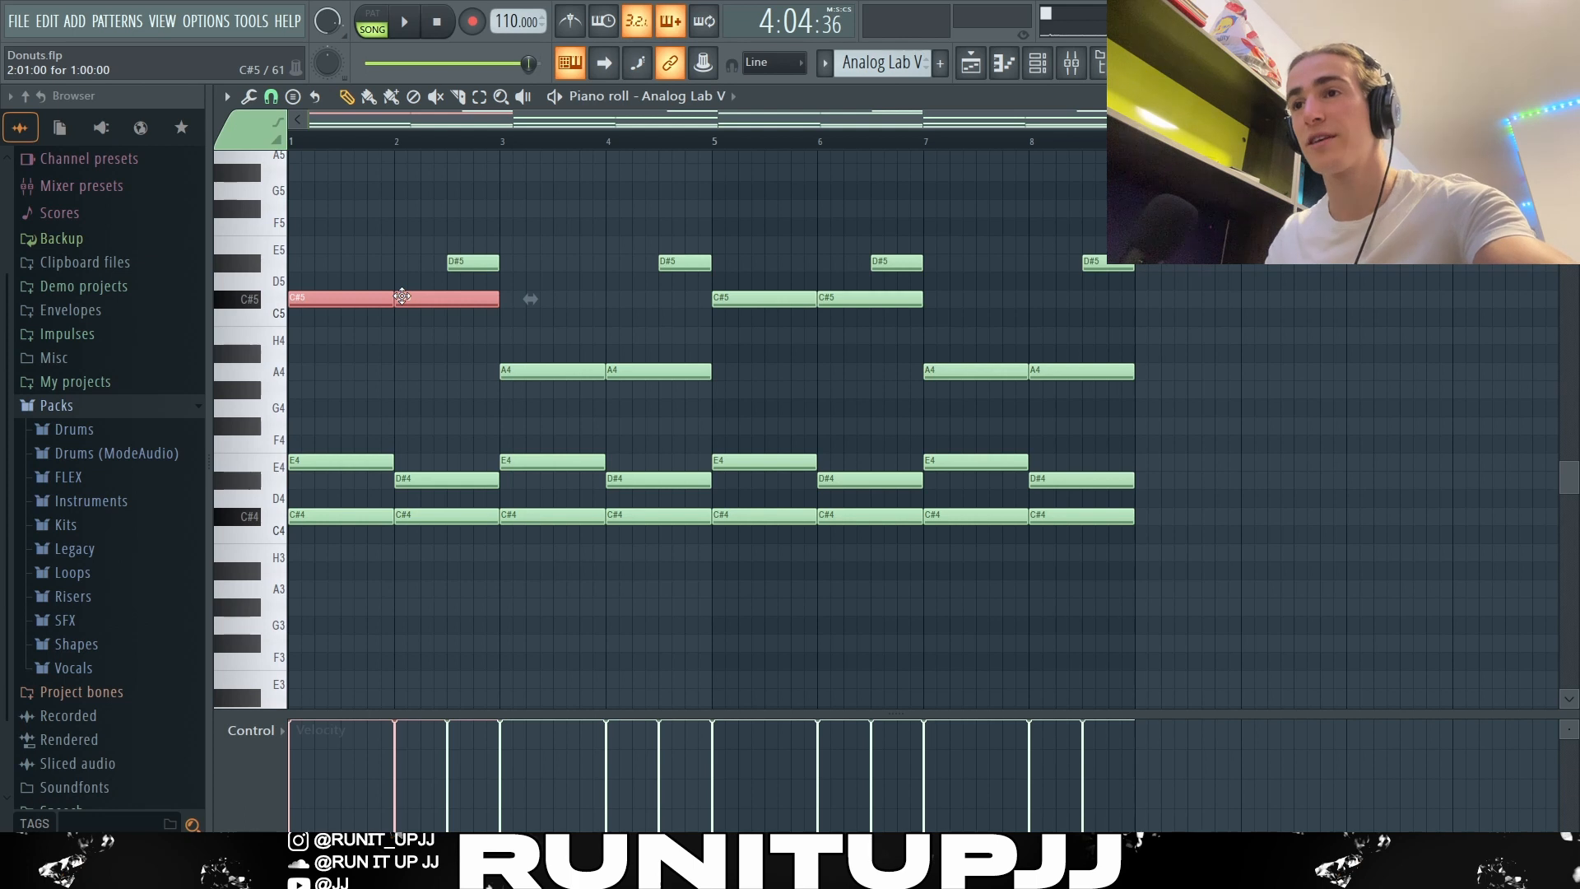
pyautogui.moveTo(330, 454); pyautogui.dragTo(689, 494)
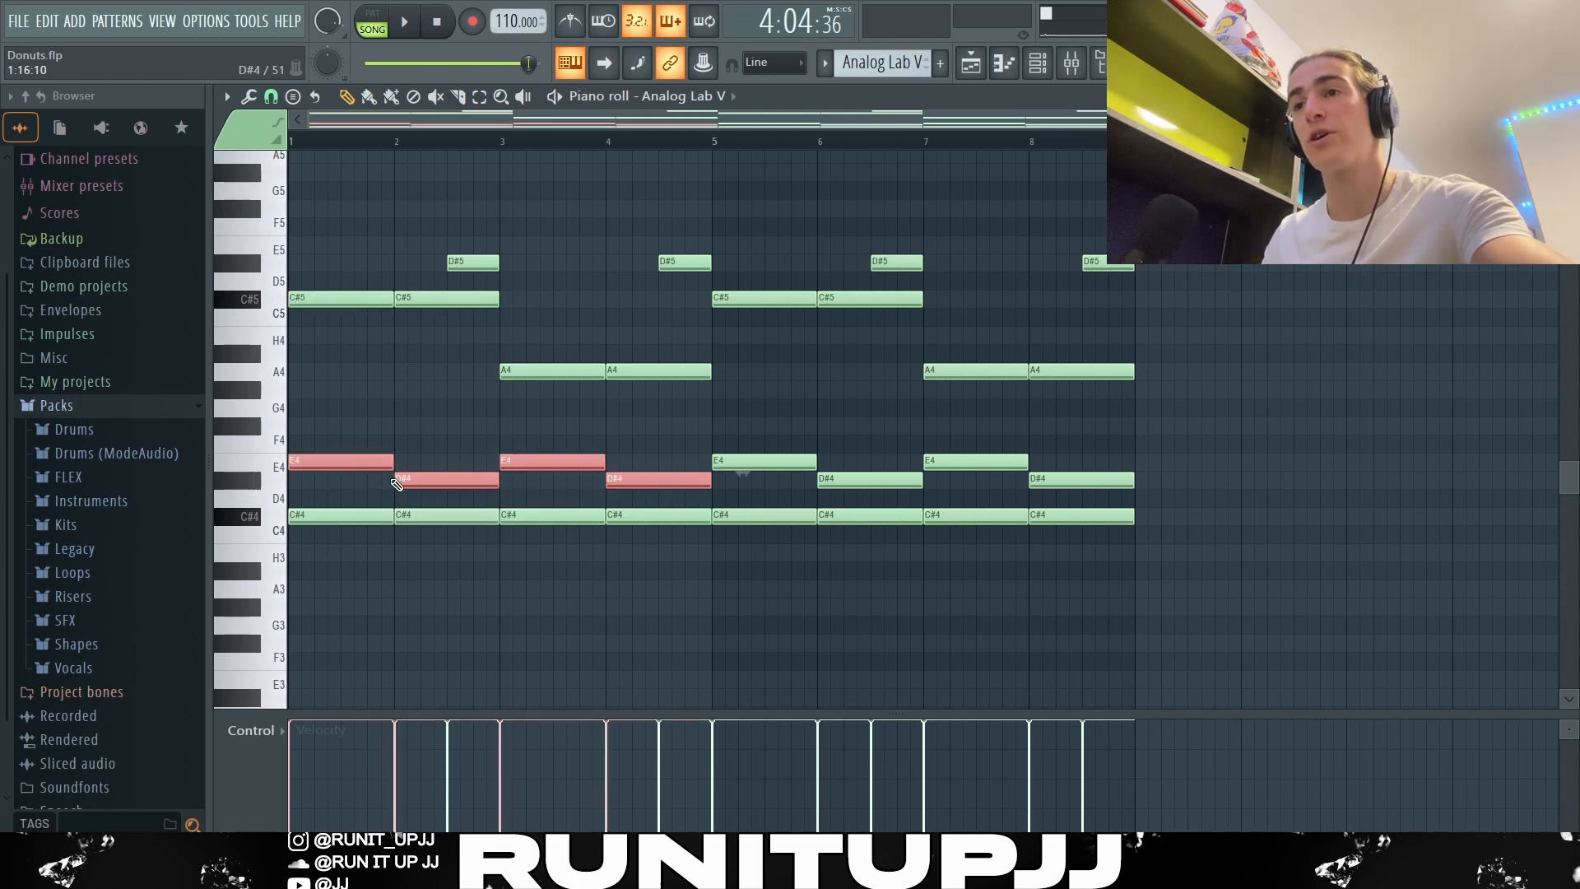
pyautogui.hotkey('ctrl', 'd')
pyautogui.moveTo(471, 230); pyautogui.dragTo(463, 267)
pyautogui.hotkey('ctrl', 'd')
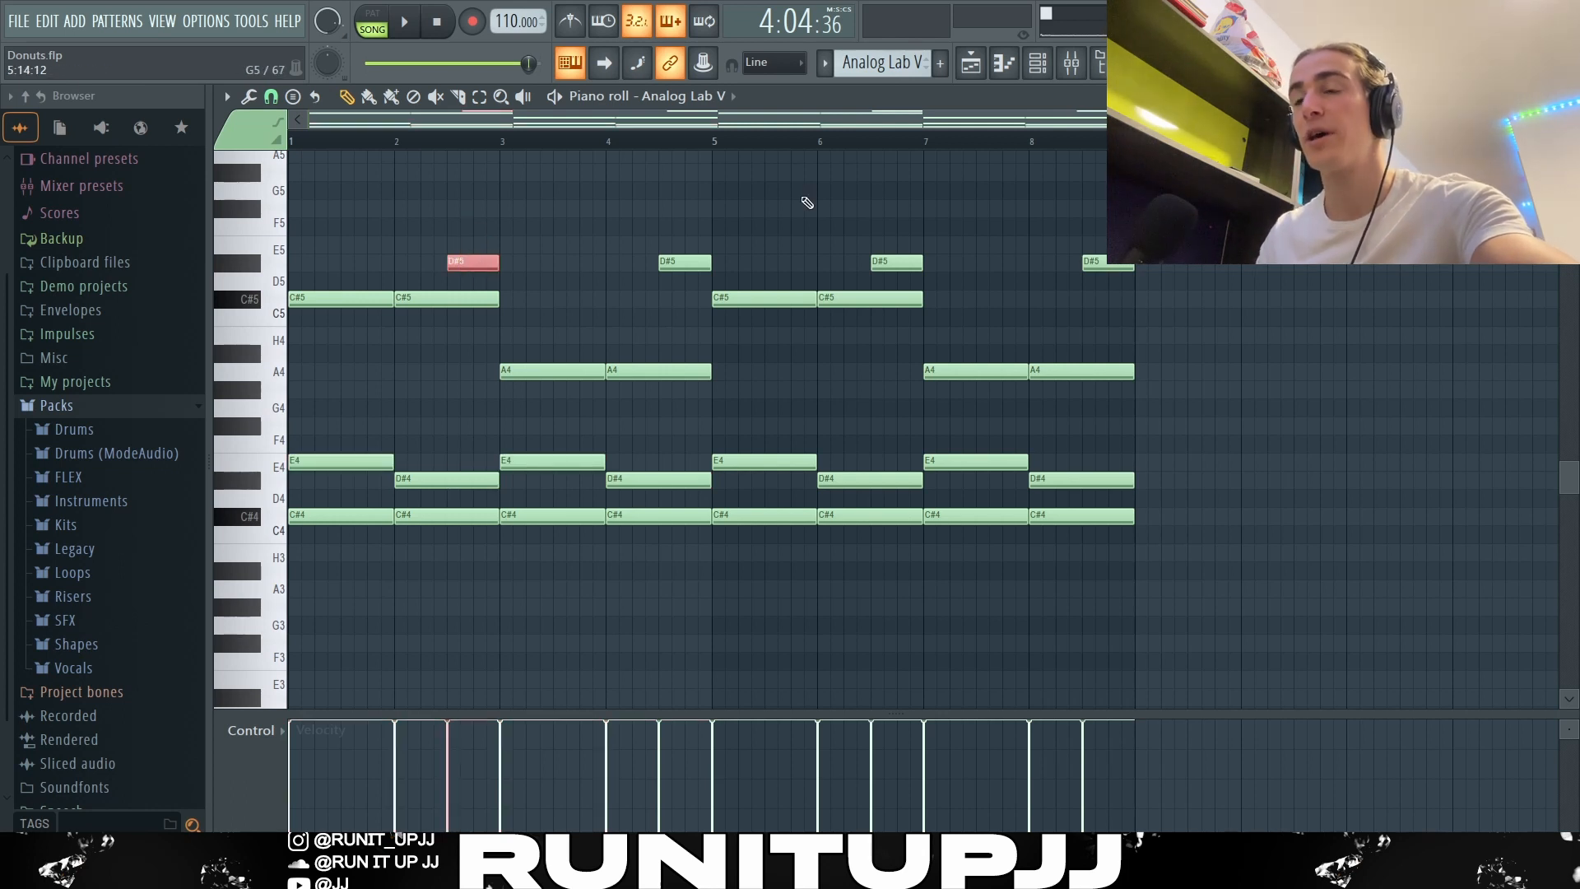
pyautogui.hotkey('ctrl', 'Down')
pyautogui.hotkey('ctrl', 'Up')
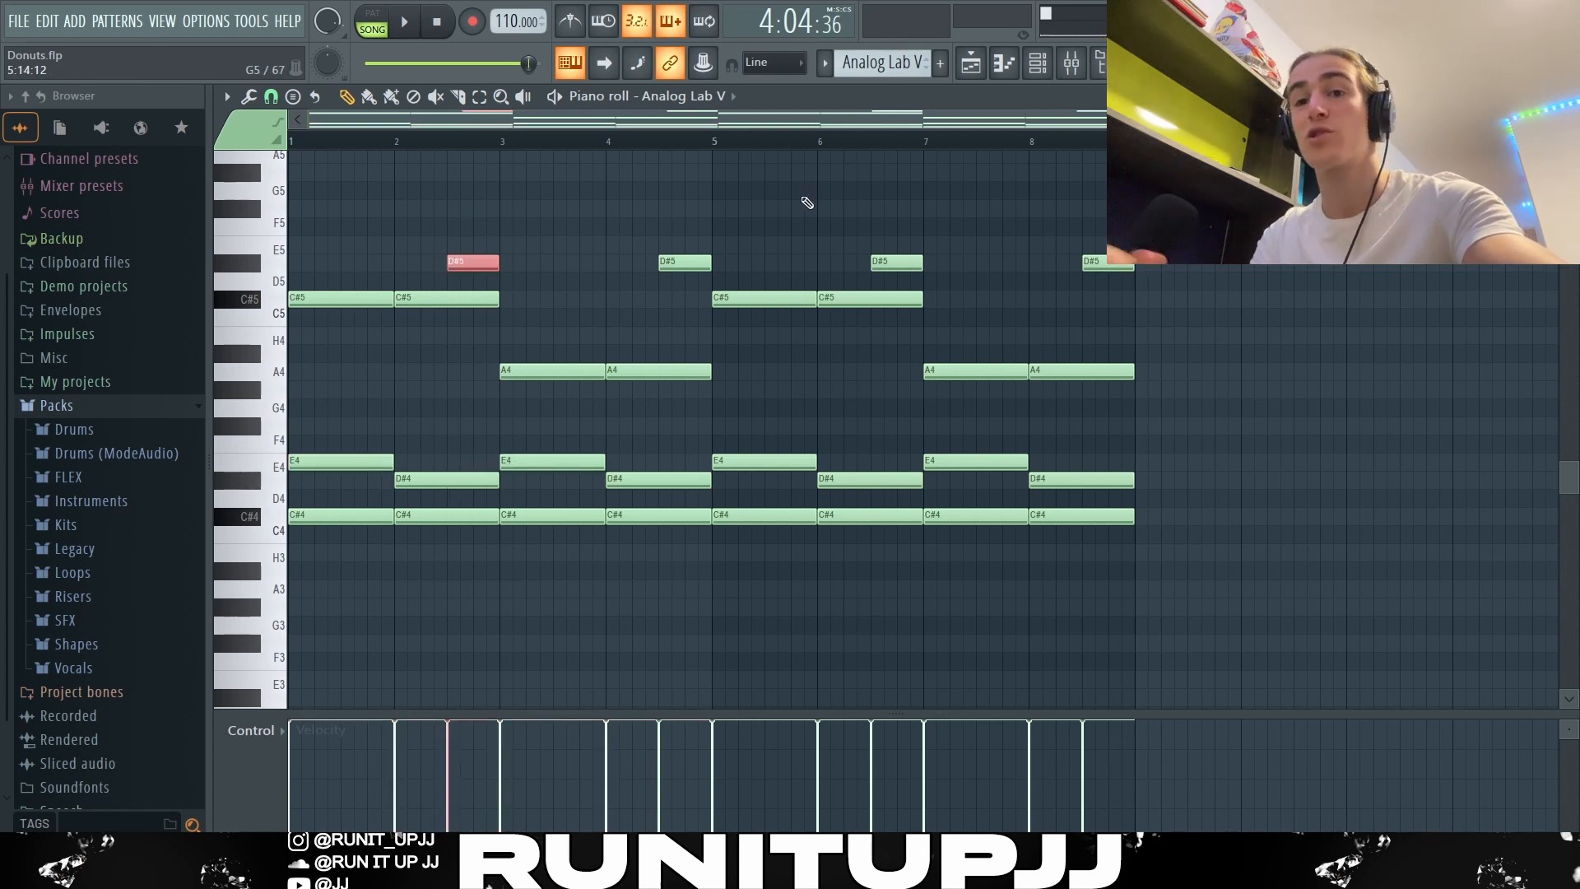
pyautogui.hotkey('ctrl', 'd')
# Step: Select the bar 3 chord, try its A4 note at G#4, undo the move and clear the selection
pyautogui.moveTo(533, 373); pyautogui.dragTo(749, 444)
pyautogui.moveTo(535, 344); pyautogui.dragTo(549, 531)
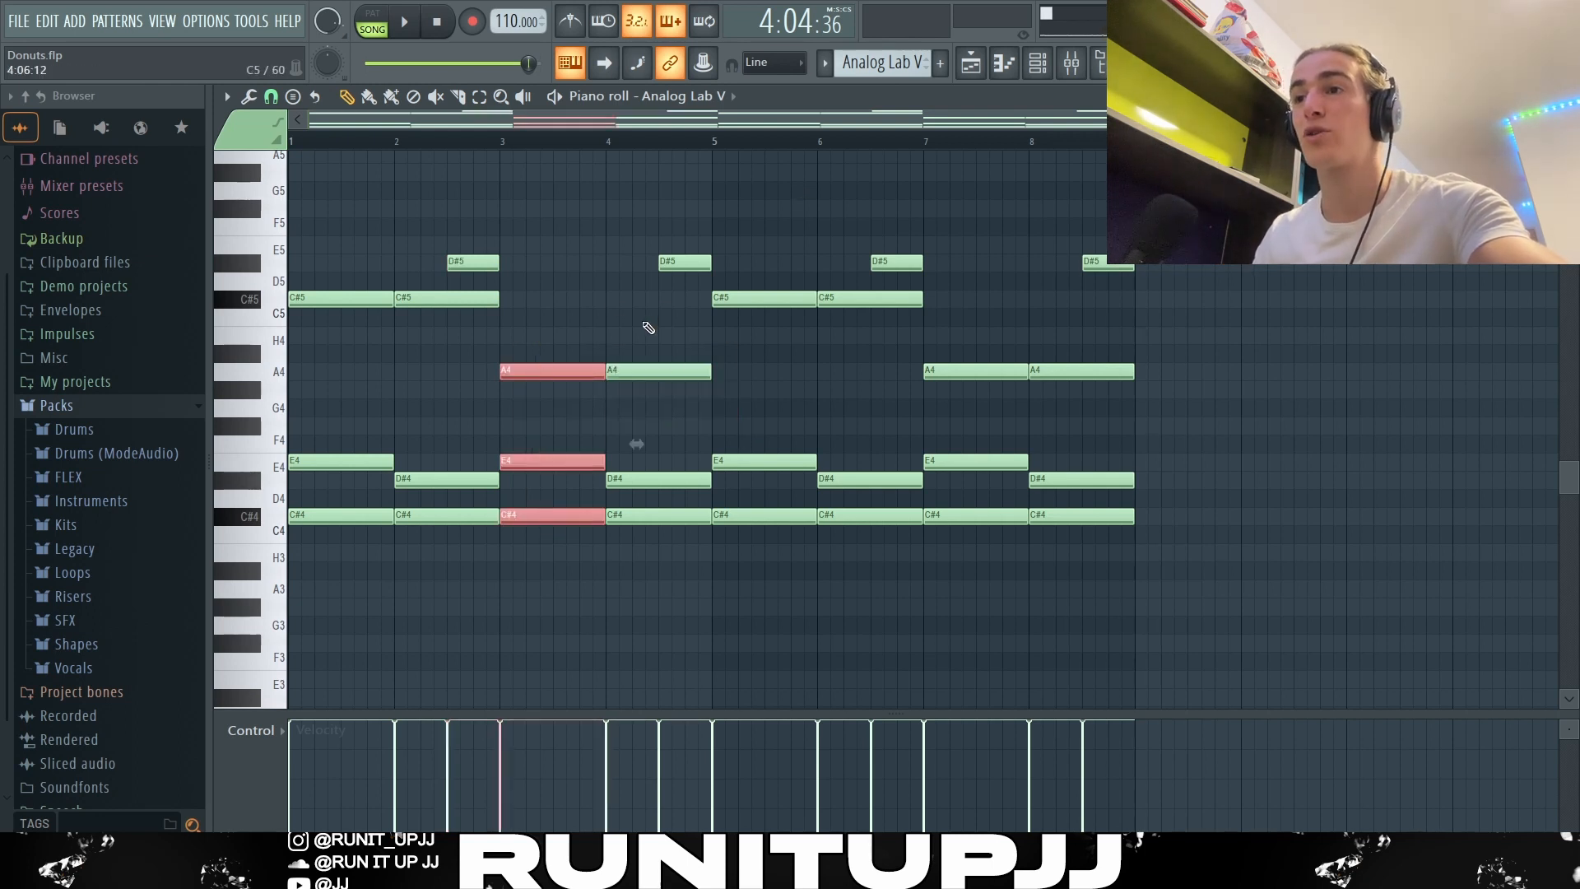
pyautogui.click(576, 369)
pyautogui.moveTo(575, 370); pyautogui.dragTo(574, 389)
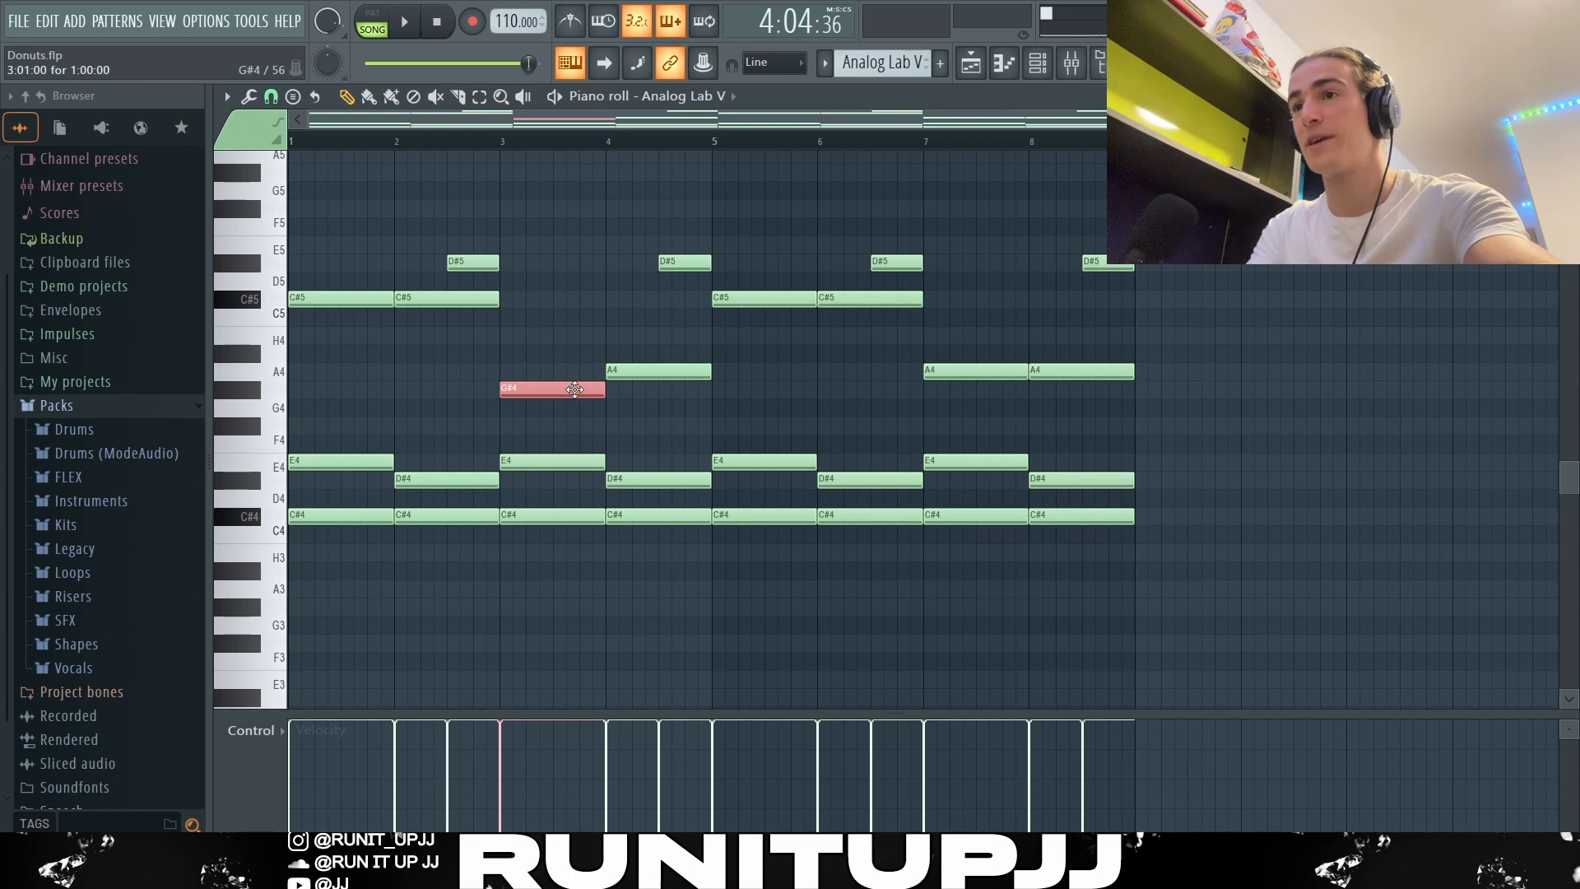
pyautogui.hotkey('ctrl', 'z')
pyautogui.hotkey('ctrl', 'd')
# Step: Examine the bar 4 chord and the notes changing above the C#4 line across all eight bars, and play back the chord pattern
pyautogui.moveTo(654, 346); pyautogui.dragTo(651, 520)
pyautogui.hotkey('ctrl', 'd')
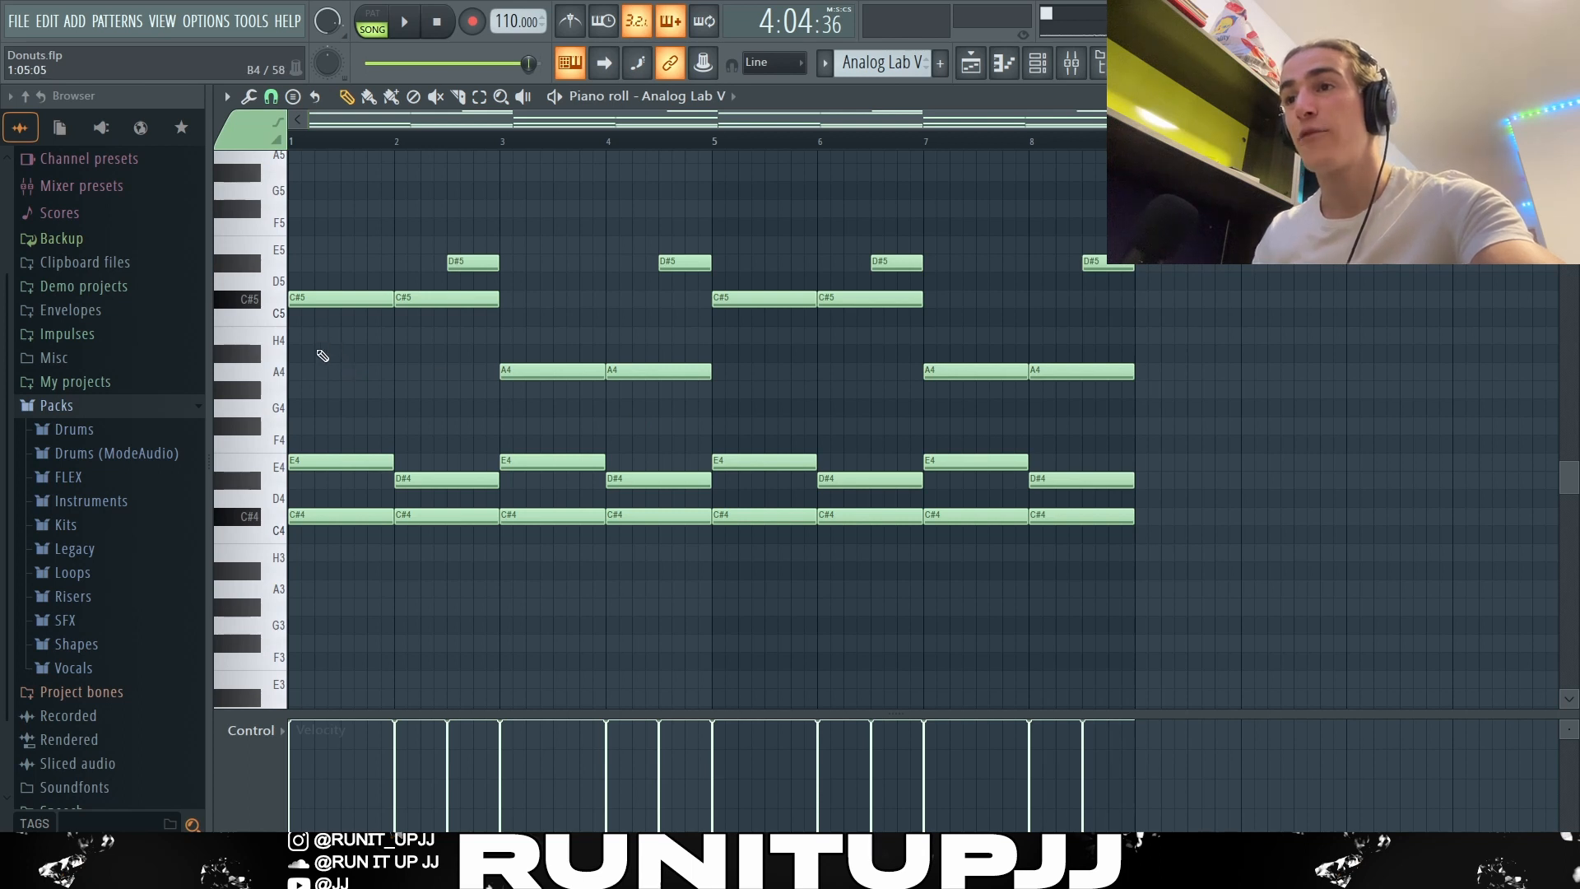
pyautogui.moveTo(318, 347); pyautogui.dragTo(1232, 511)
pyautogui.moveTo(1206, 289); pyautogui.dragTo(452, 217)
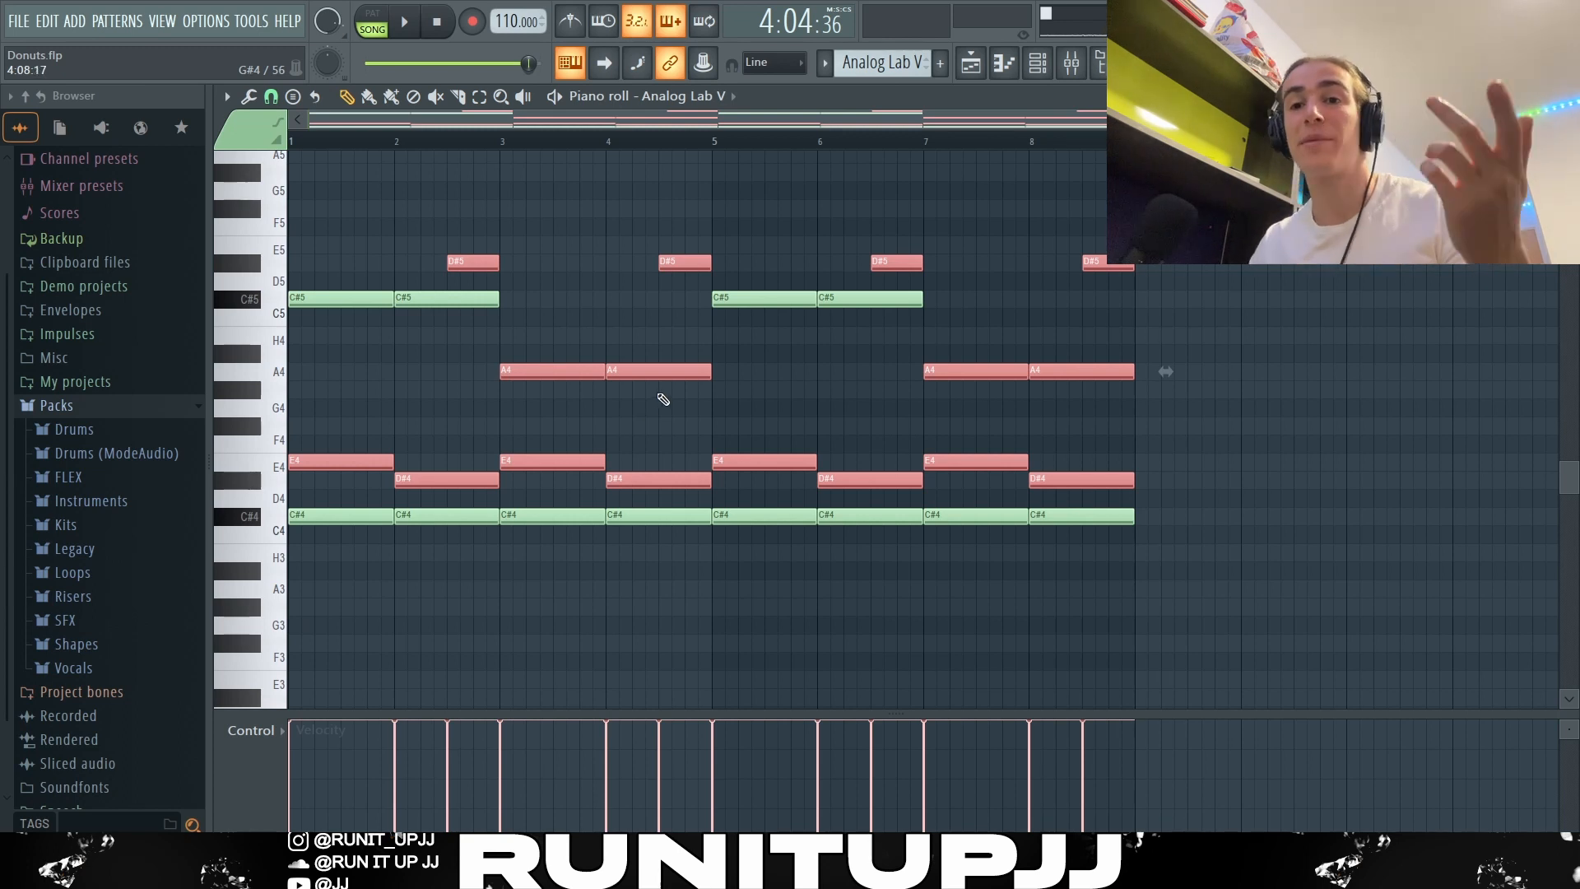
pyautogui.scroll(2, 700, 399)
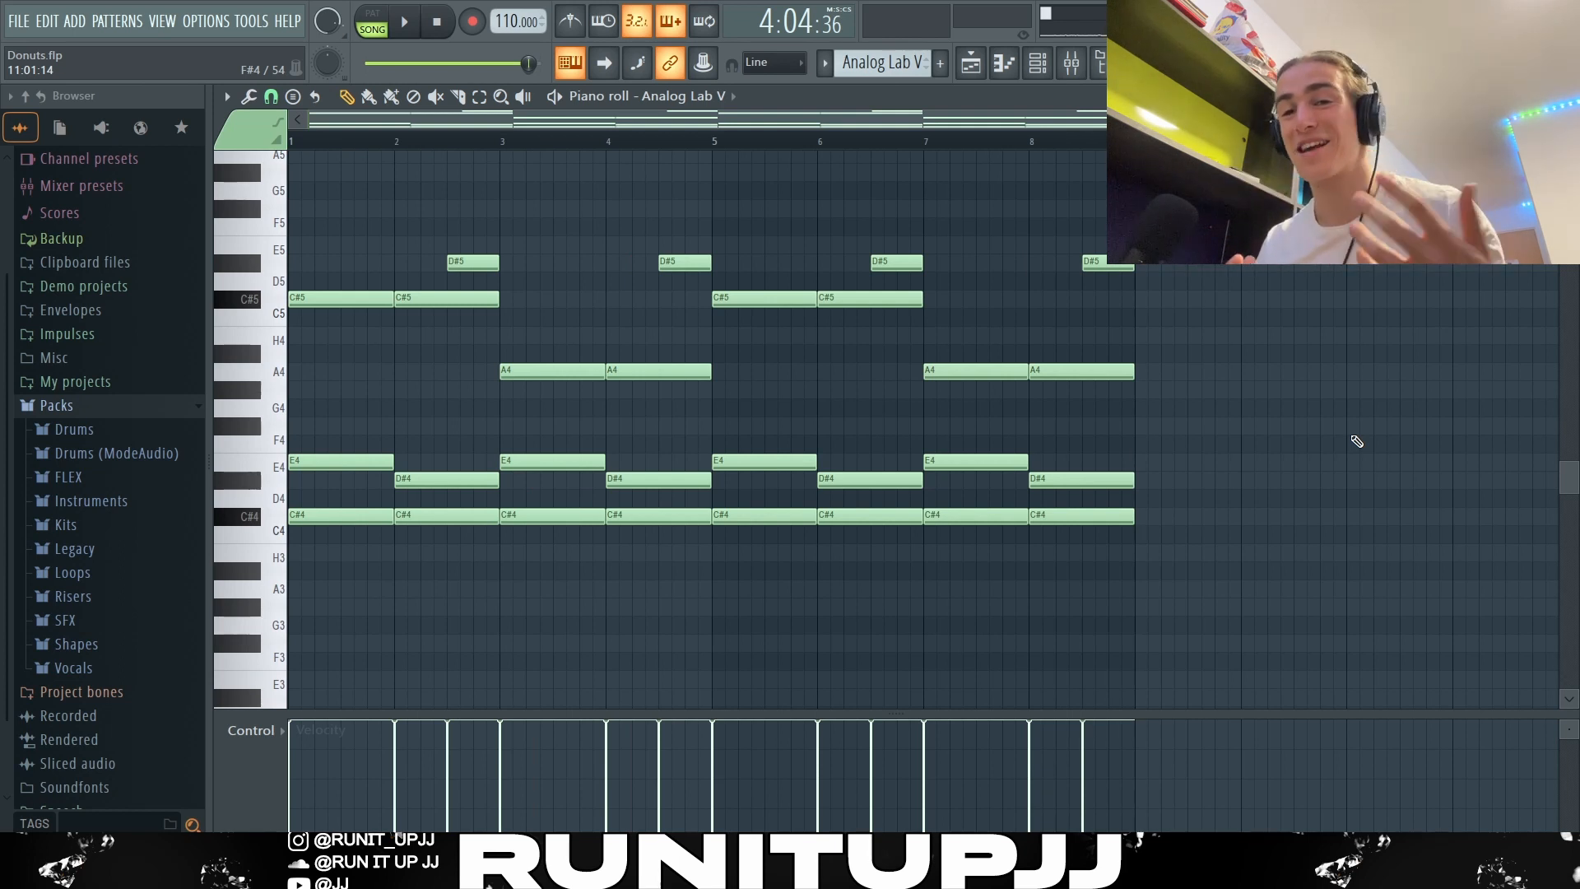
pyautogui.press('space')
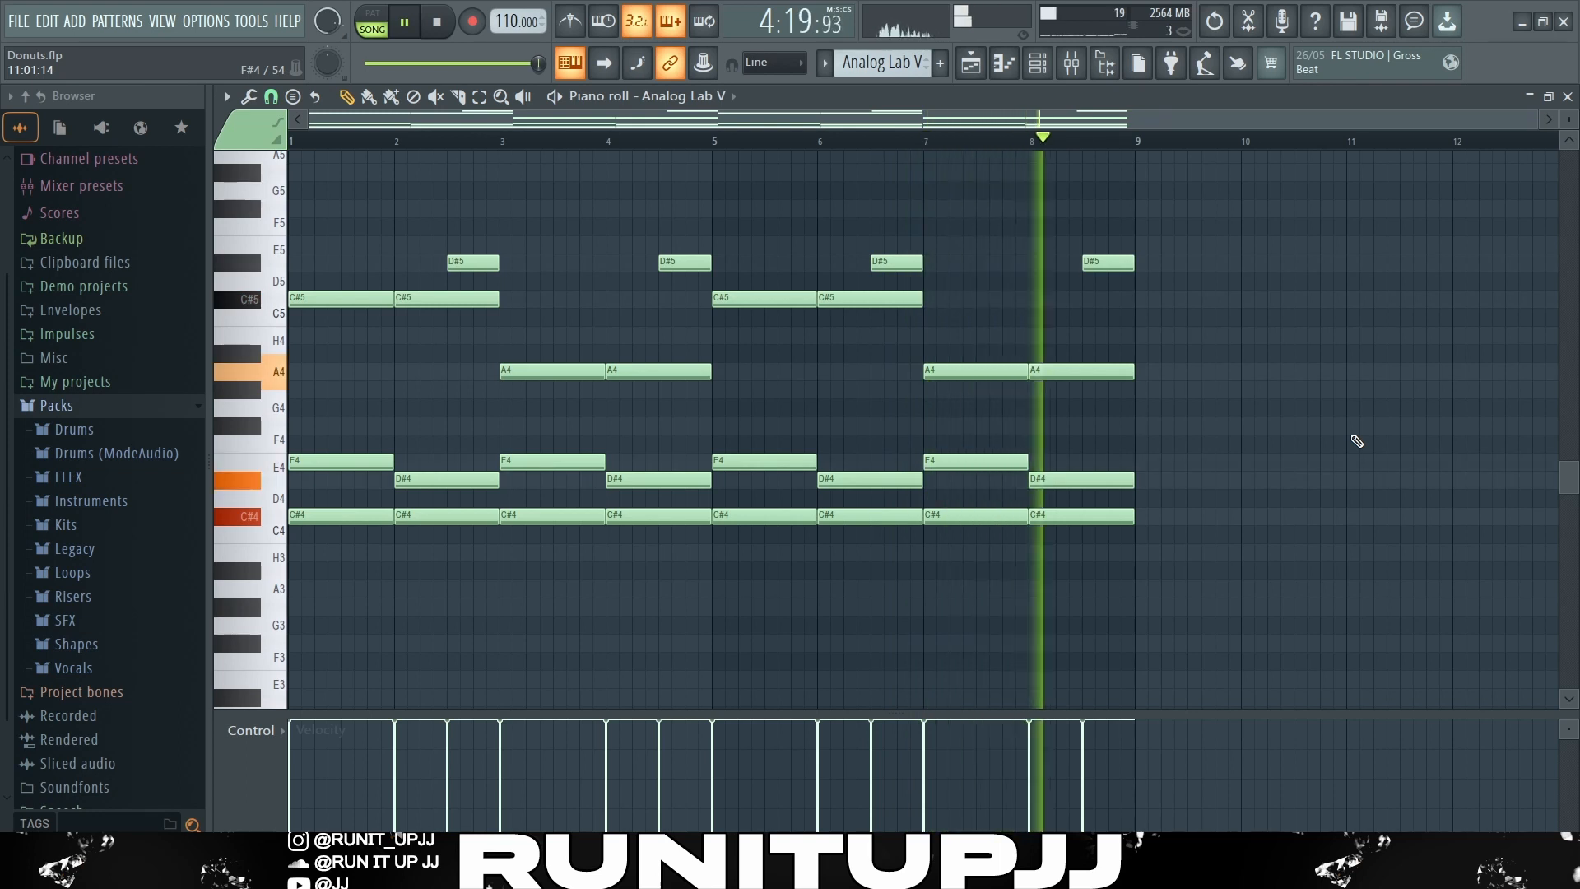
pyautogui.press('space')
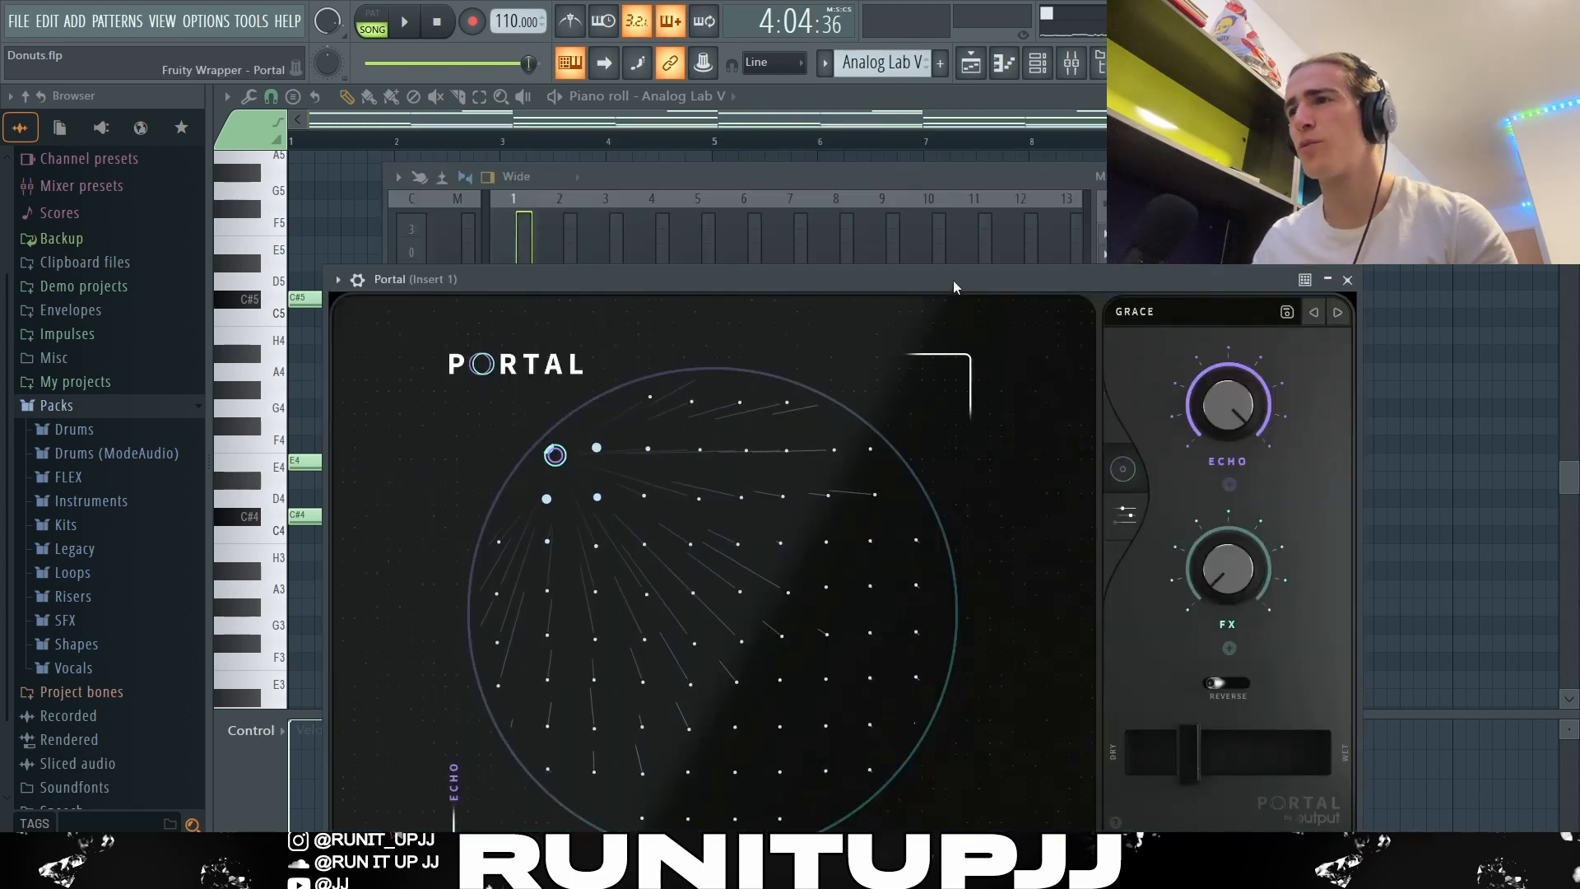
# Step: Reposition the Portal effect window, open its preset browser and look through the preset banks
pyautogui.moveTo(953, 279); pyautogui.dragTo(911, 147)
pyautogui.click(1080, 179)
pyautogui.scroll(-15, 429, 314)
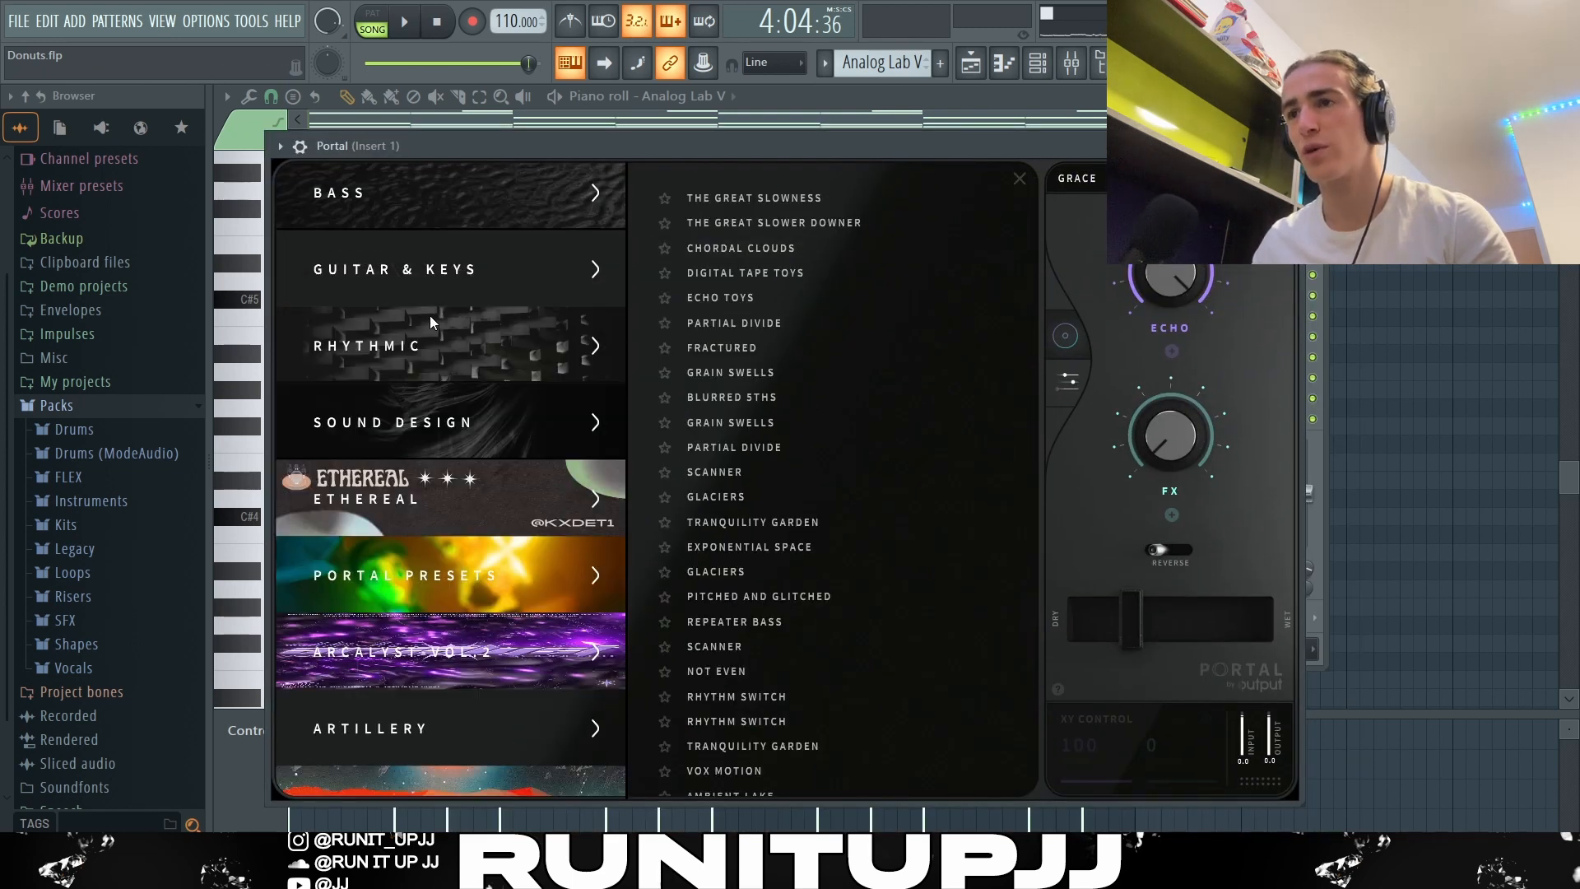
pyautogui.scroll(15, 511, 451)
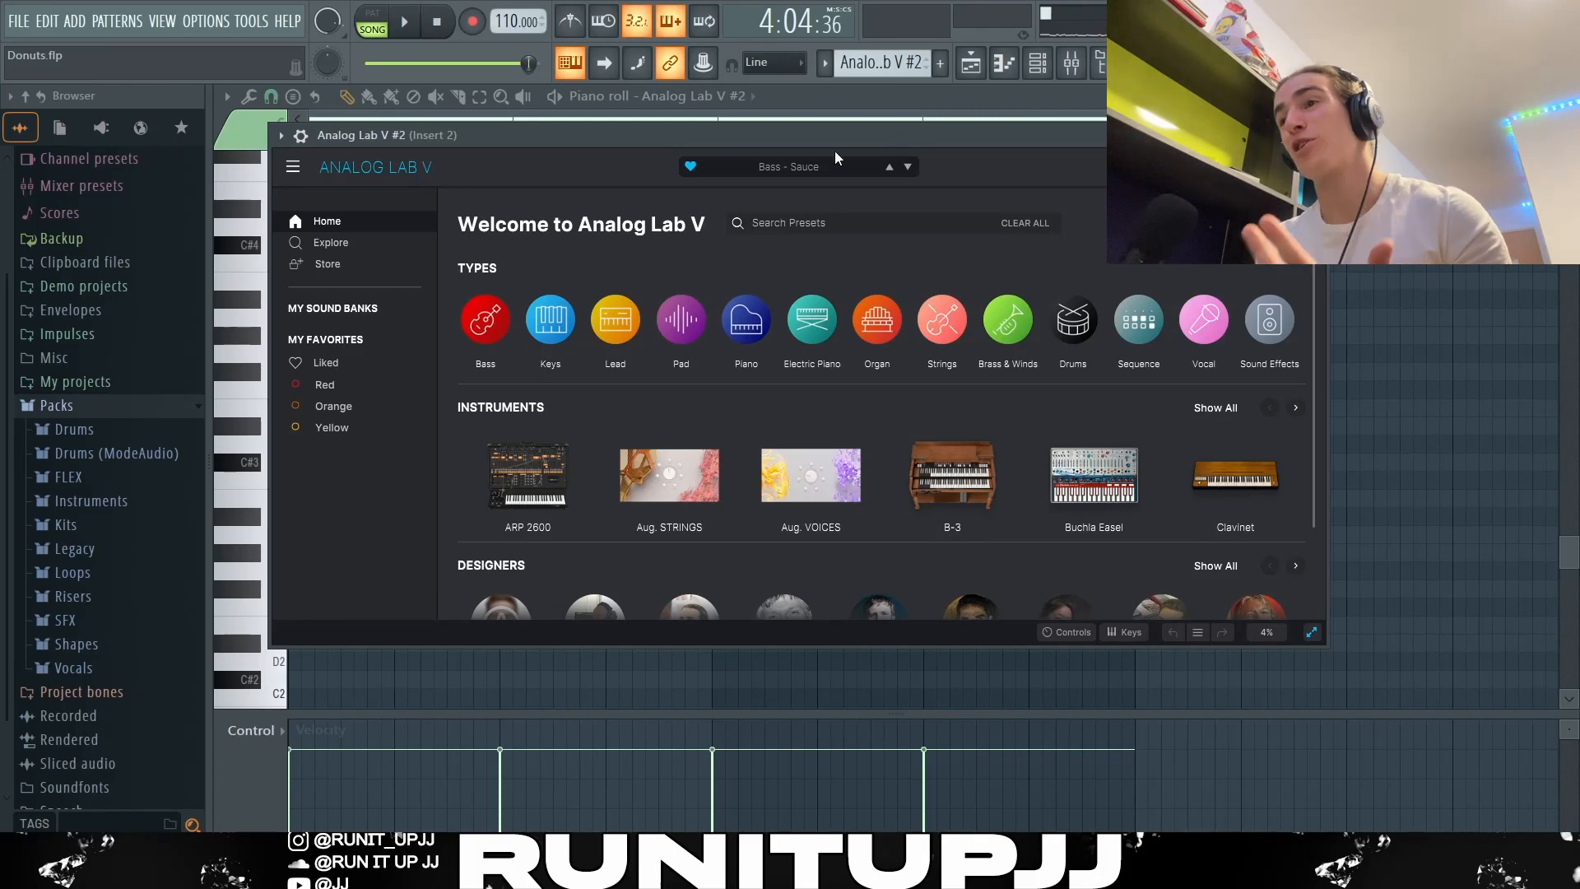
# Step: Open the Artillery sound bank in Analog Lab V #2, and play back with the C#3 bass pattern
pyautogui.click(332, 308)
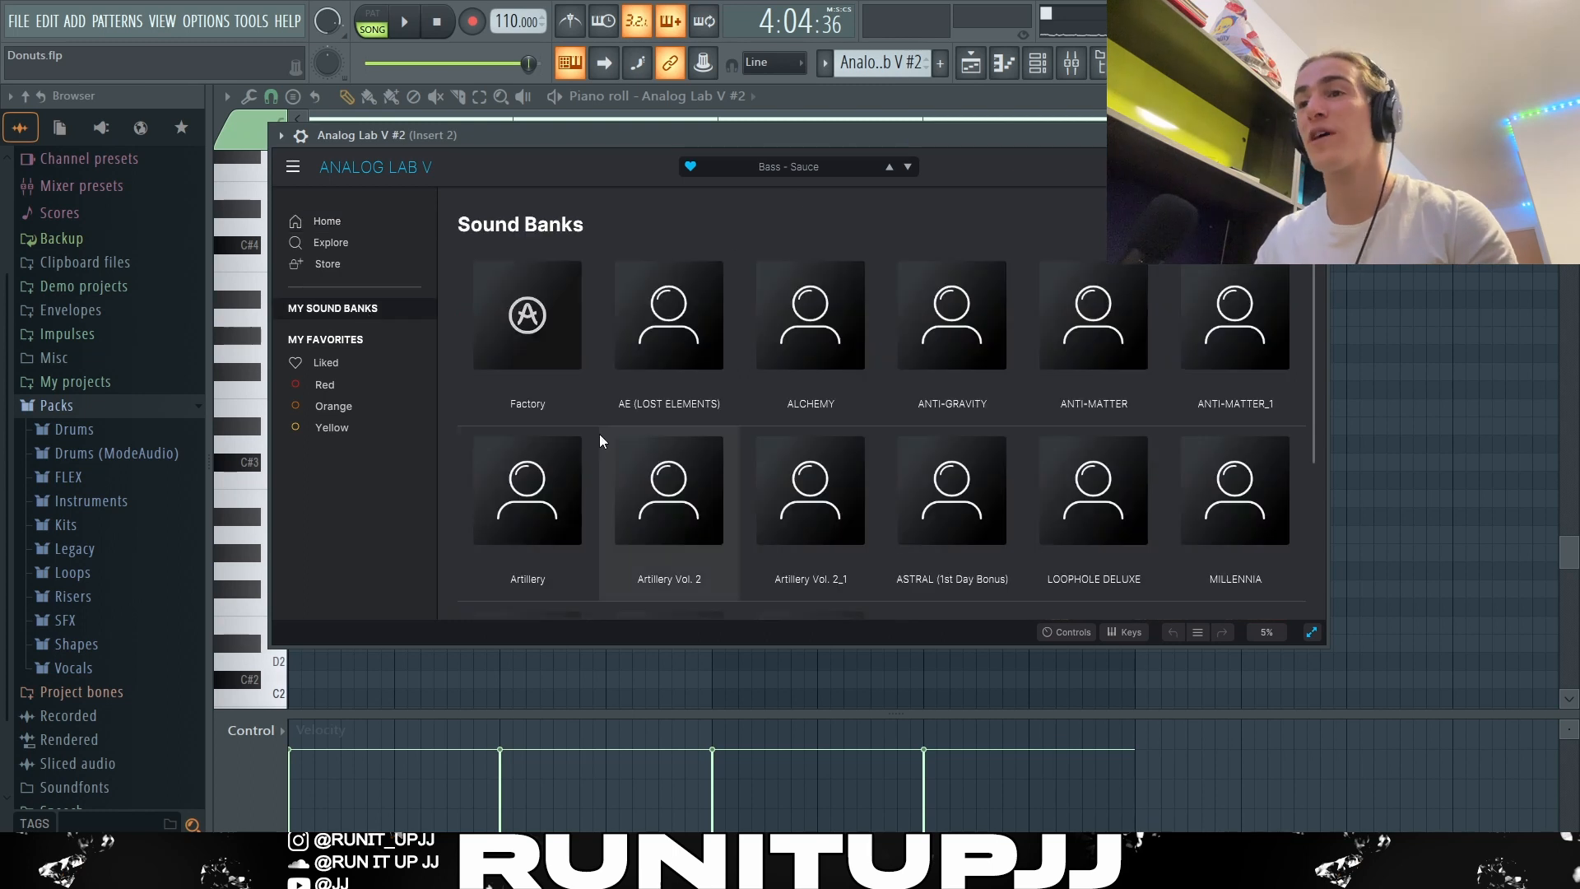
pyautogui.click(560, 505)
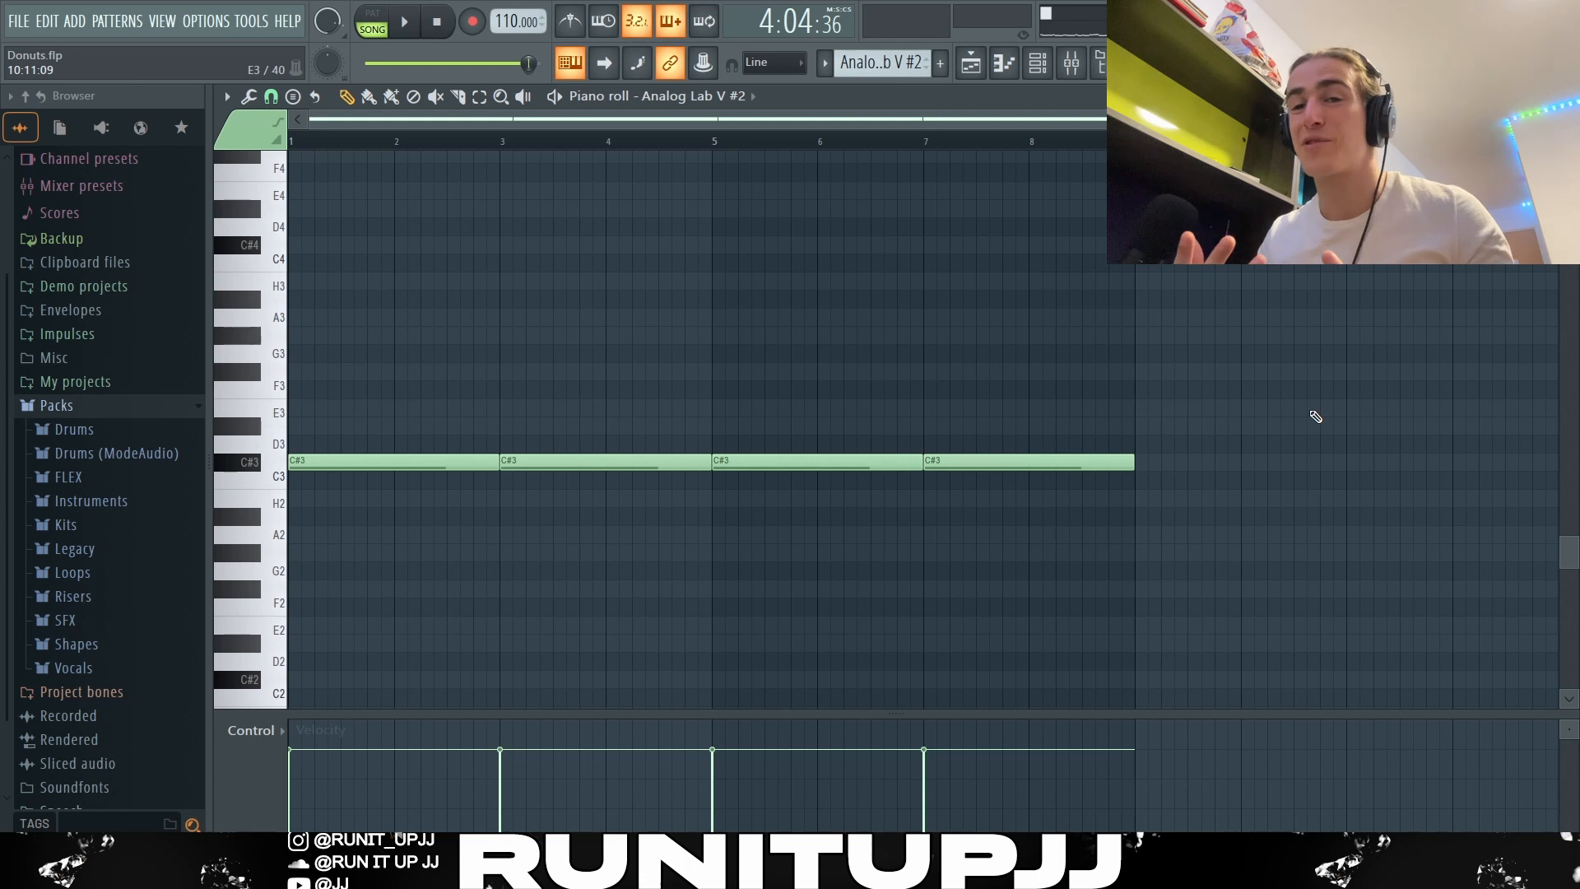
pyautogui.press('space')
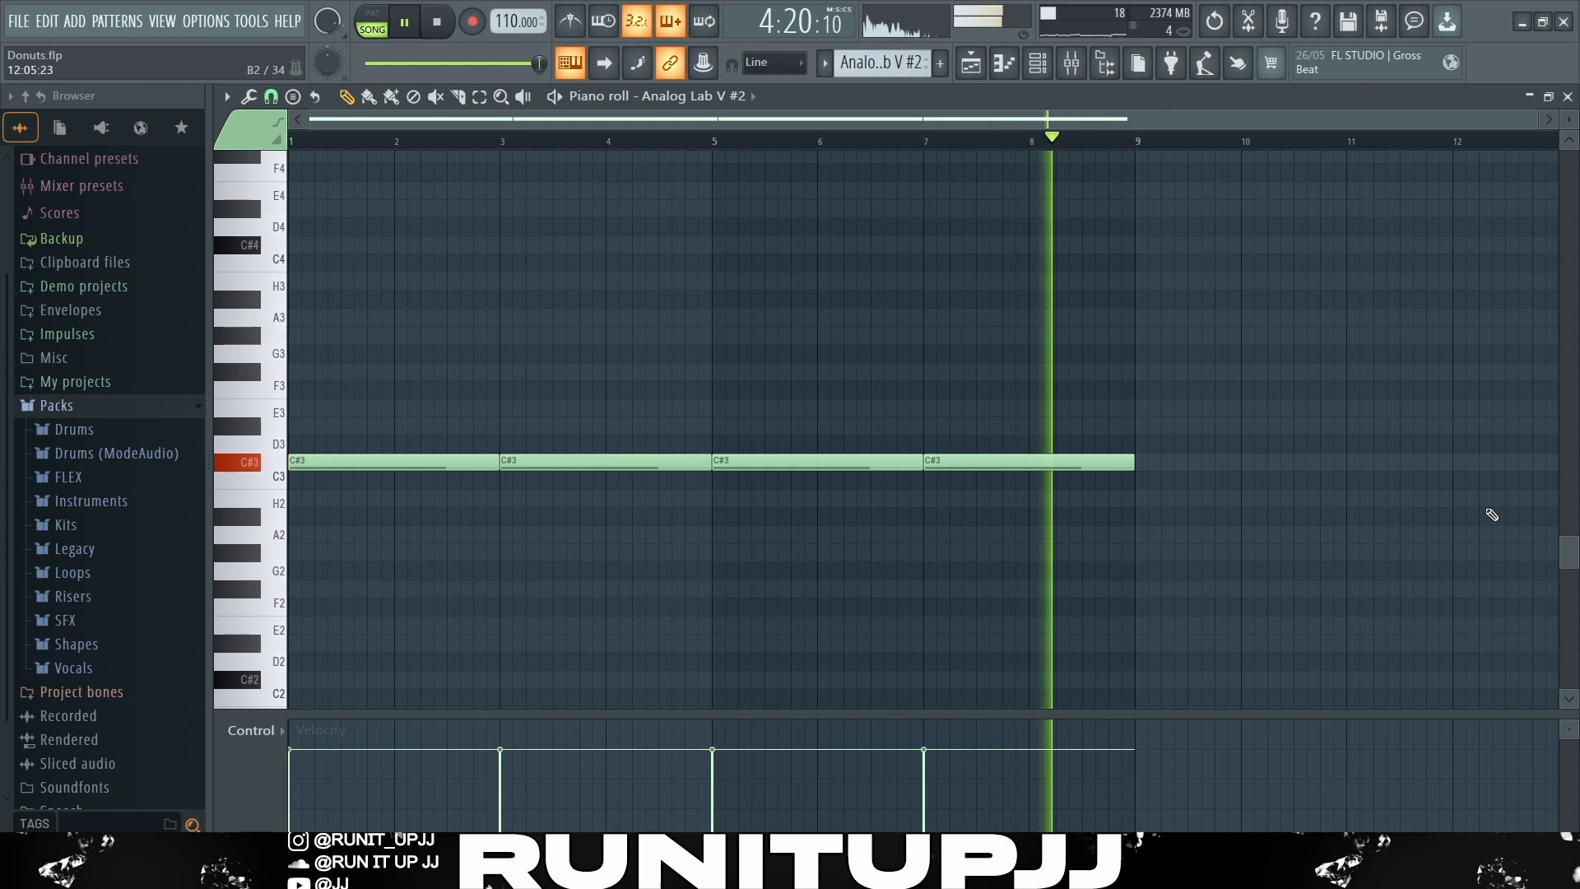
pyautogui.press('space')
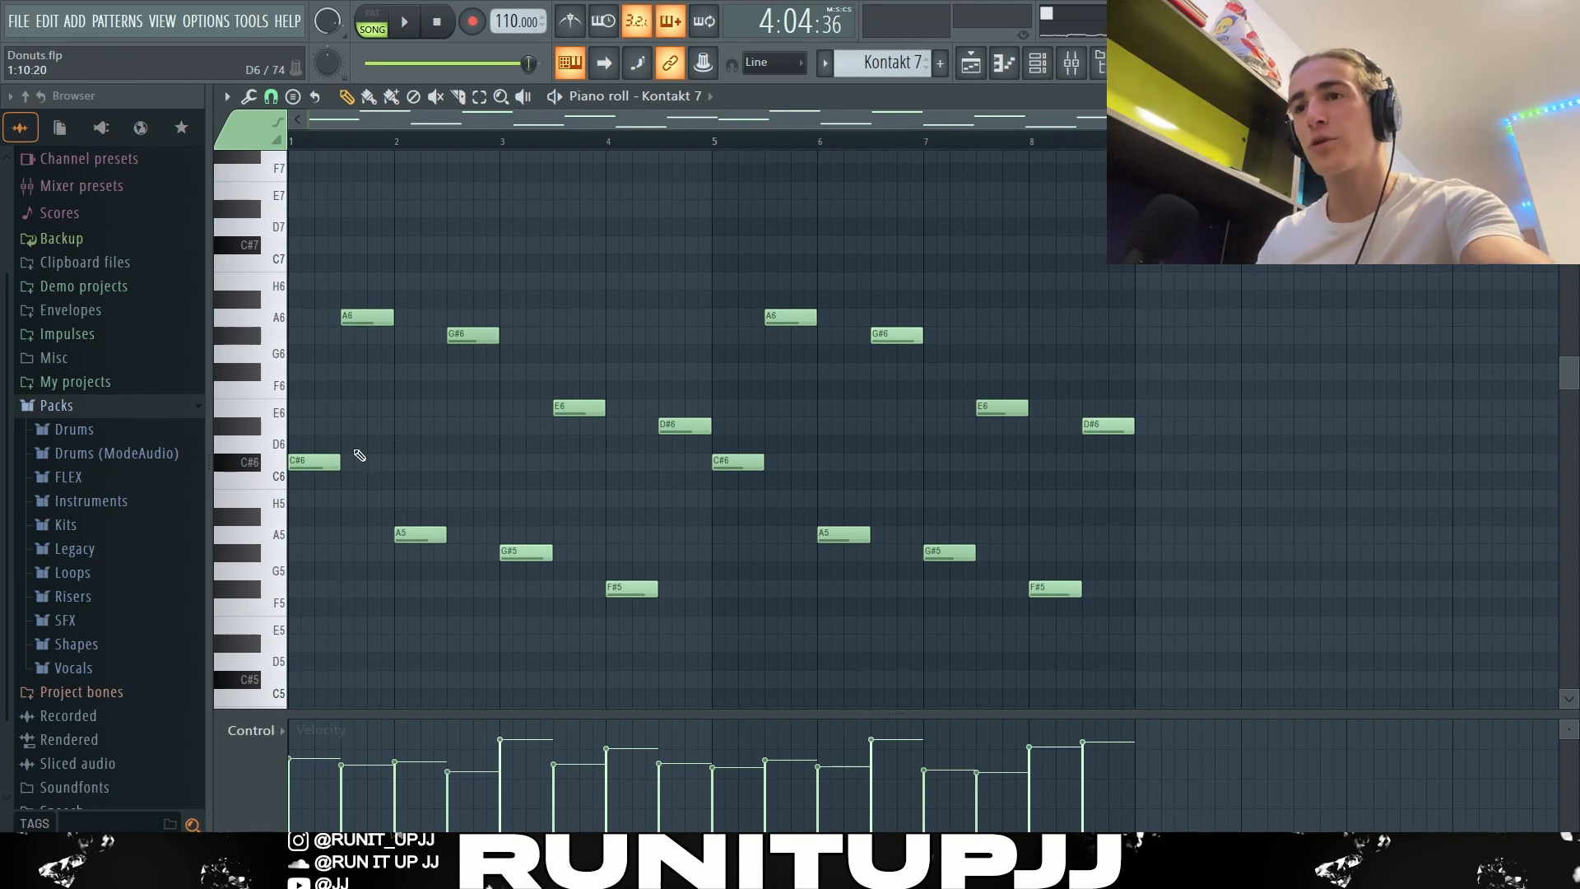
# Step: Examine the Kontakt 7 melody by selecting its lower notes, the first A6 note and the descending upper notes
pyautogui.moveTo(355, 450); pyautogui.dragTo(763, 639)
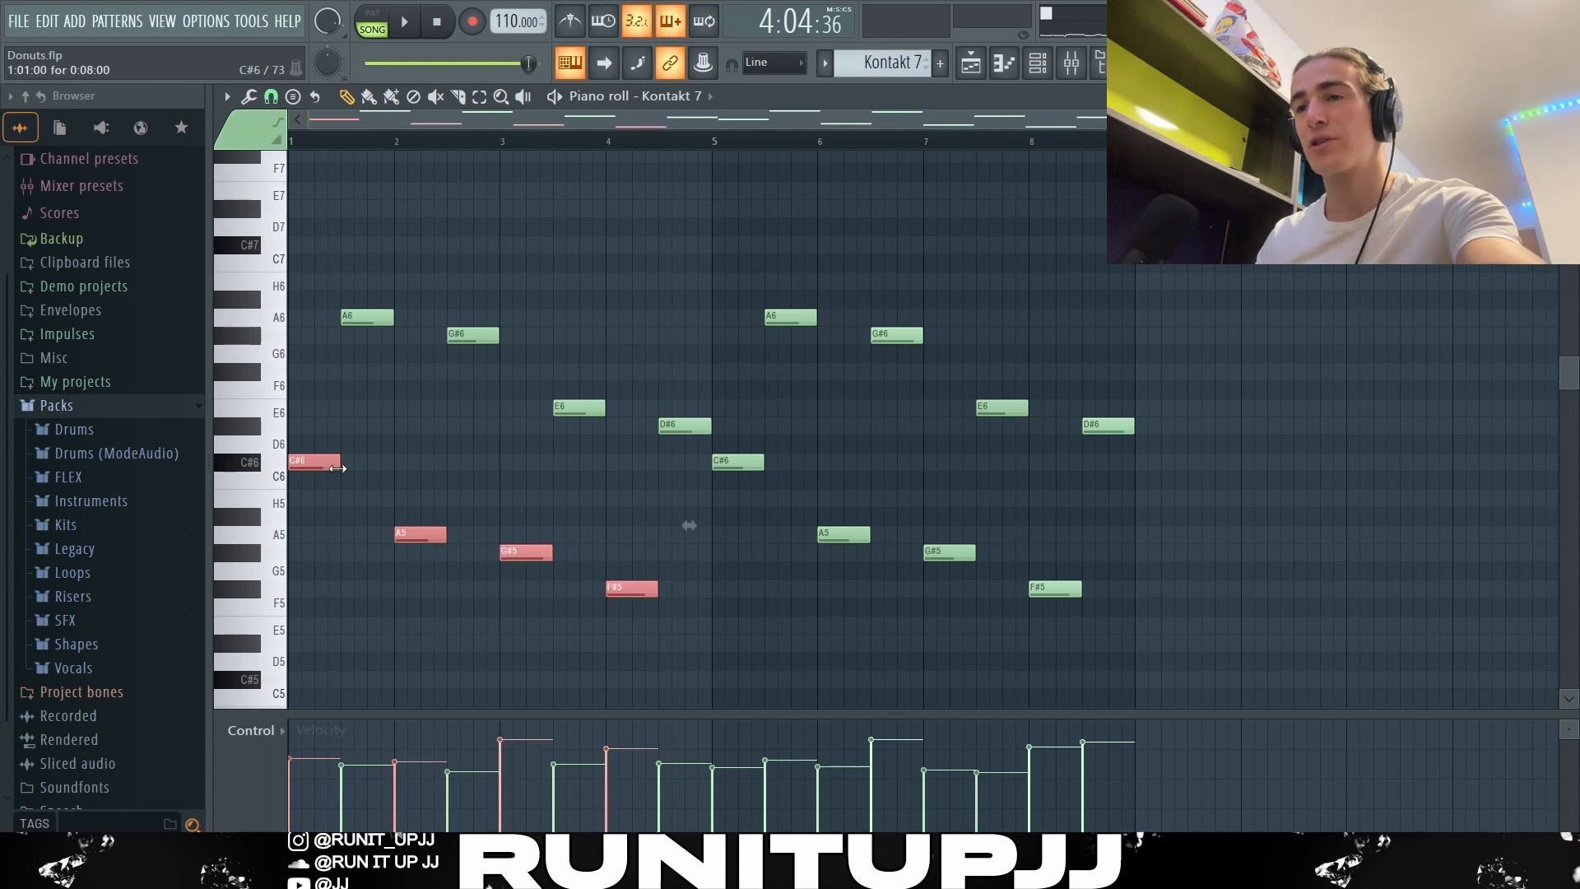
pyautogui.keyDown('ctrl'); pyautogui.click(440, 512); pyautogui.keyUp('ctrl')
pyautogui.moveTo(347, 298); pyautogui.dragTo(349, 322)
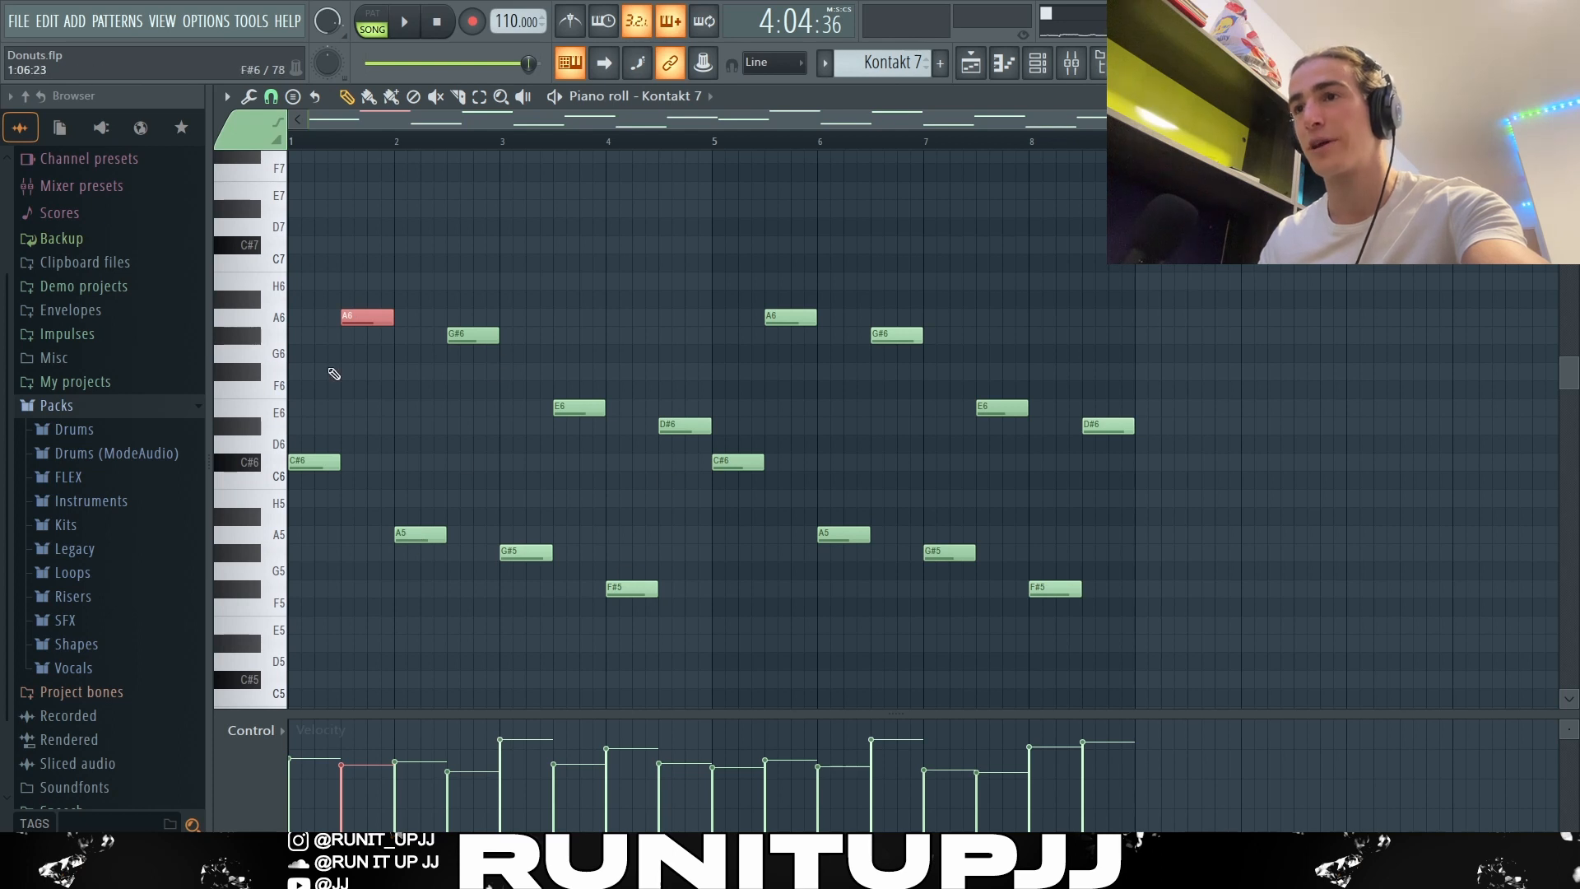
pyautogui.moveTo(432, 335); pyautogui.dragTo(685, 433)
pyautogui.moveTo(431, 529); pyautogui.dragTo(535, 558)
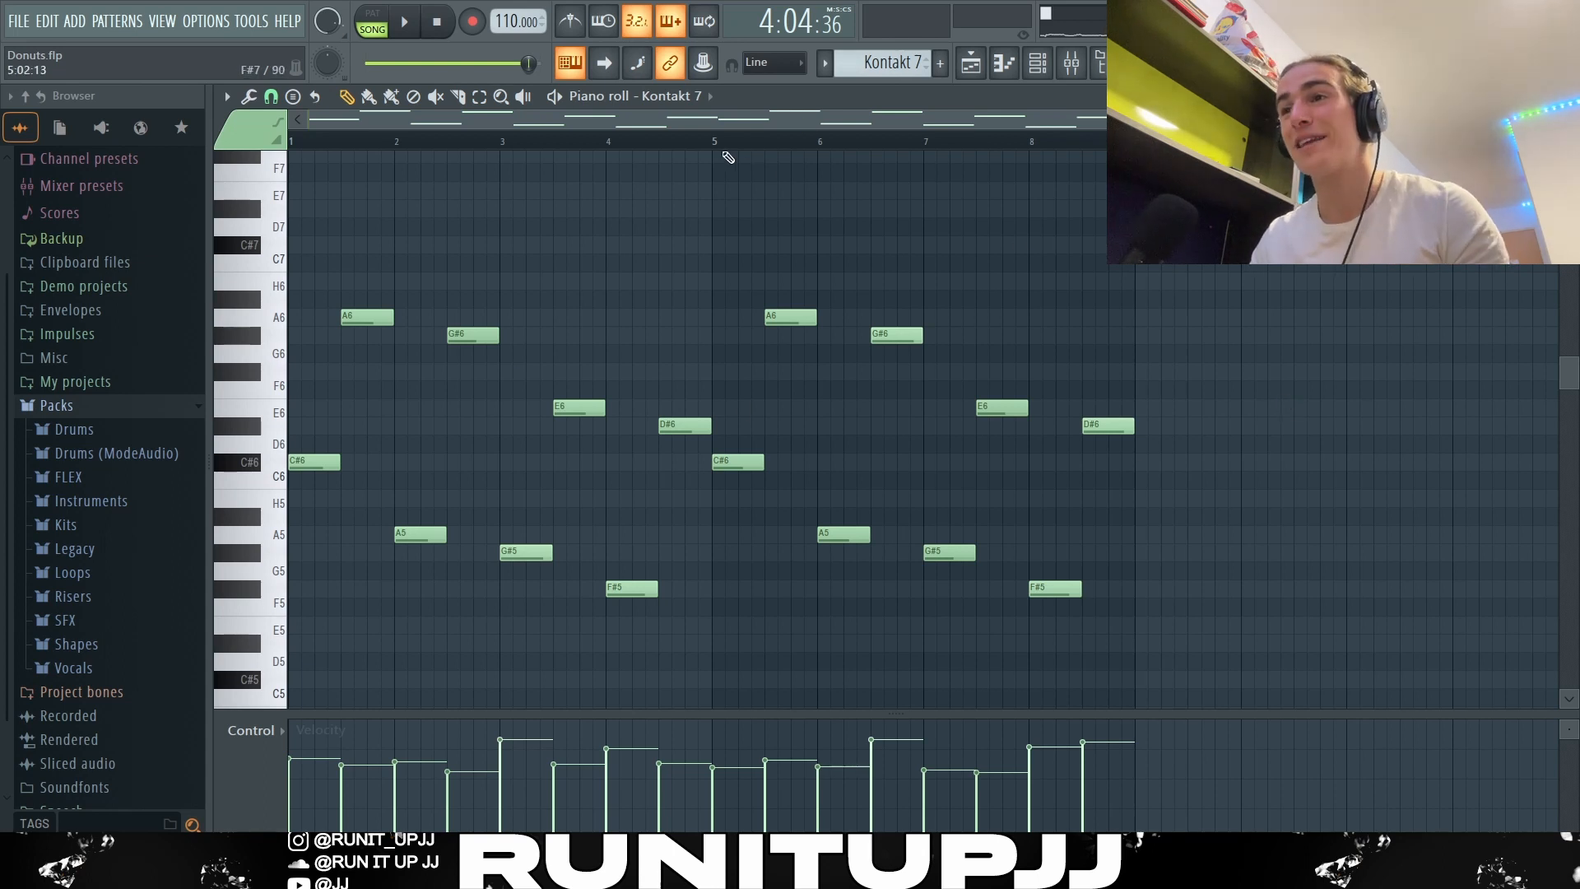
# Step: Duplicate bars 1 to 4 of the Kontakt 7 melody into bars 5 to 8 and revert the duplication
pyautogui.moveTo(714, 150); pyautogui.dragTo(290, 148)
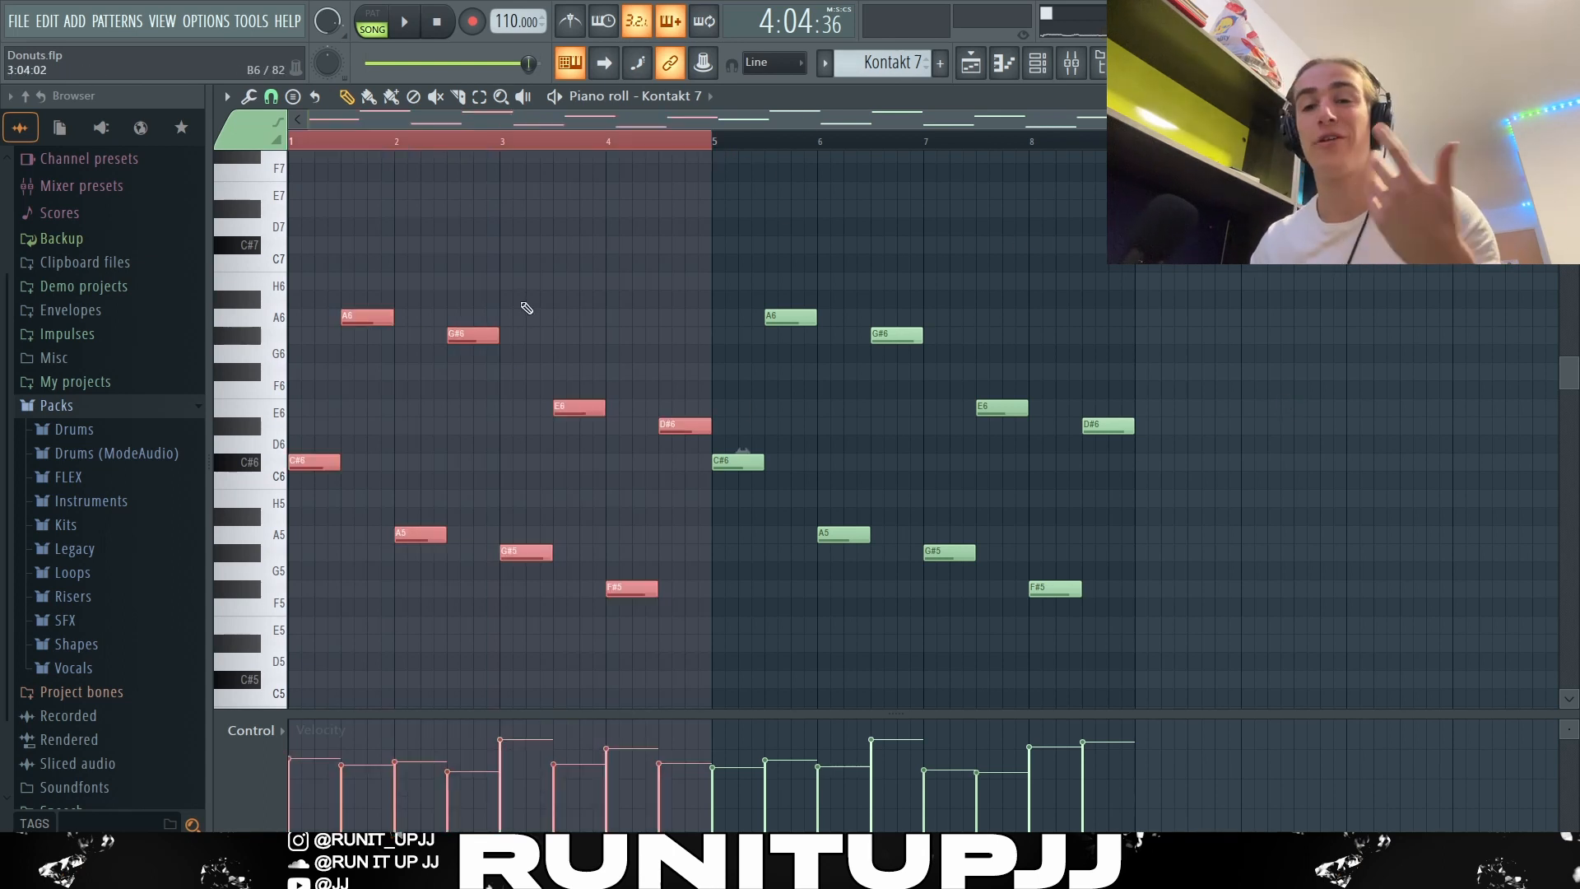
pyautogui.hotkey('ctrl', 'b')
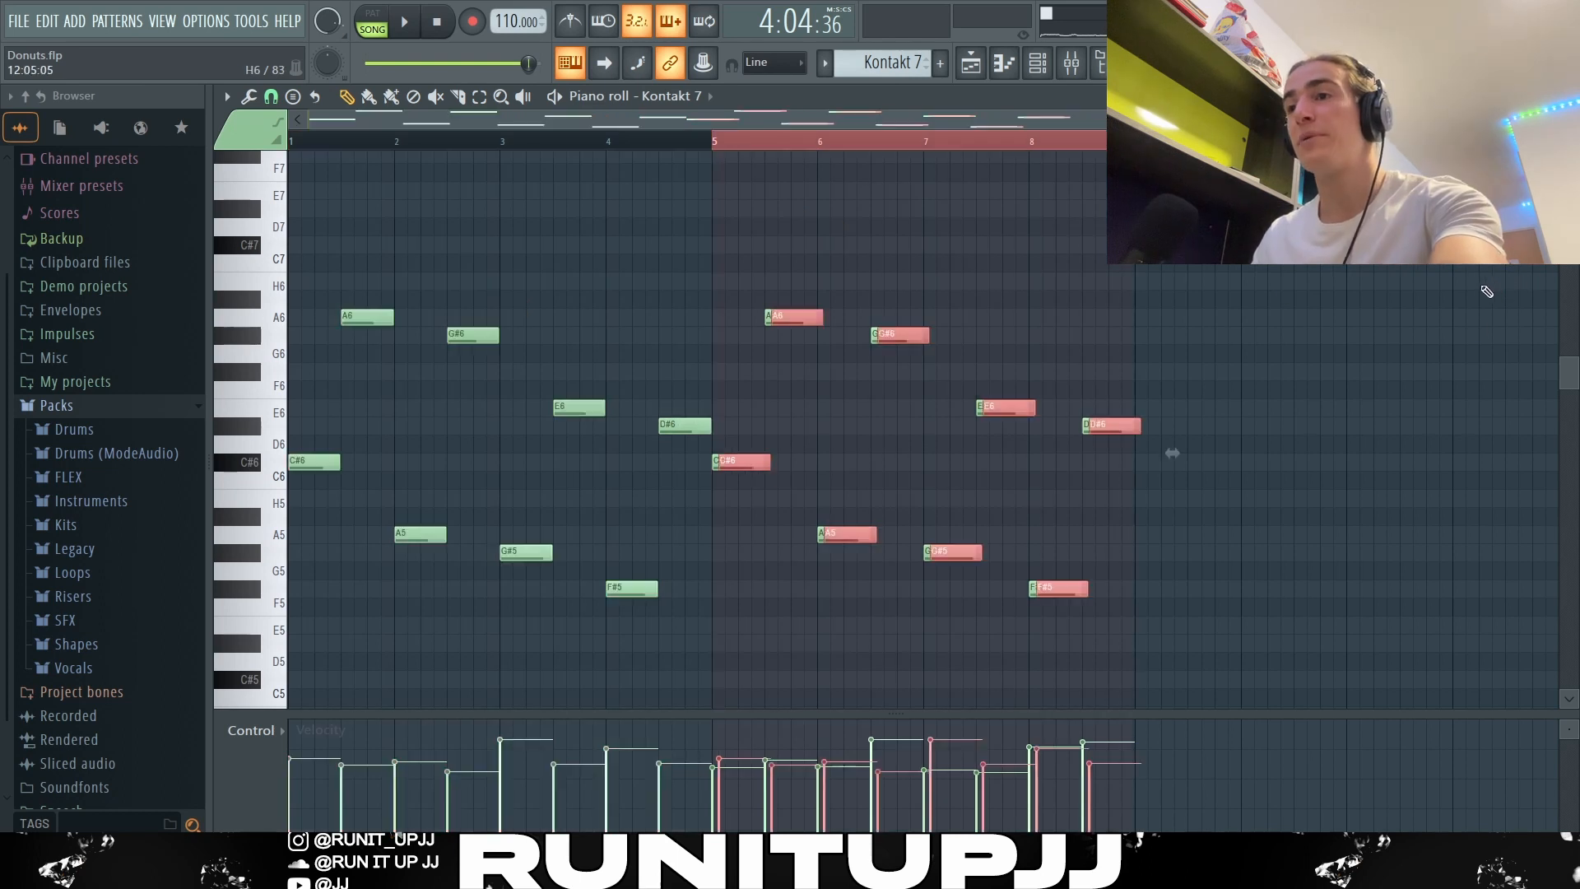
pyautogui.hotkey('ctrl', 'd')
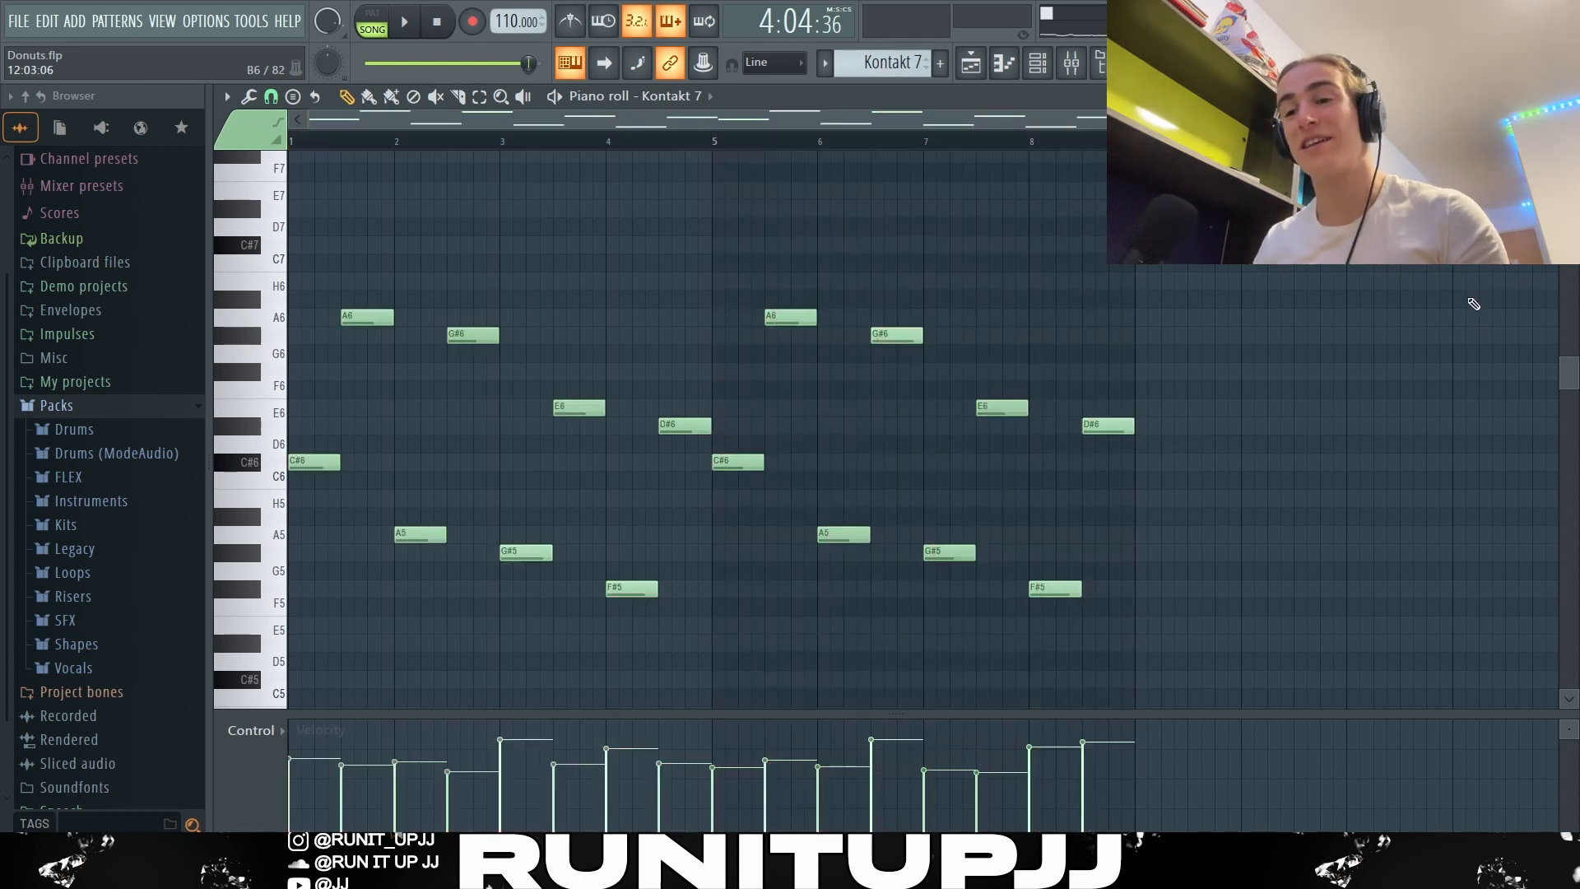
# Step: Try the piano roll randomizer's velocity level on the Kontakt 7 melody, close it and play back the pattern
pyautogui.hotkey('alt', 'r')
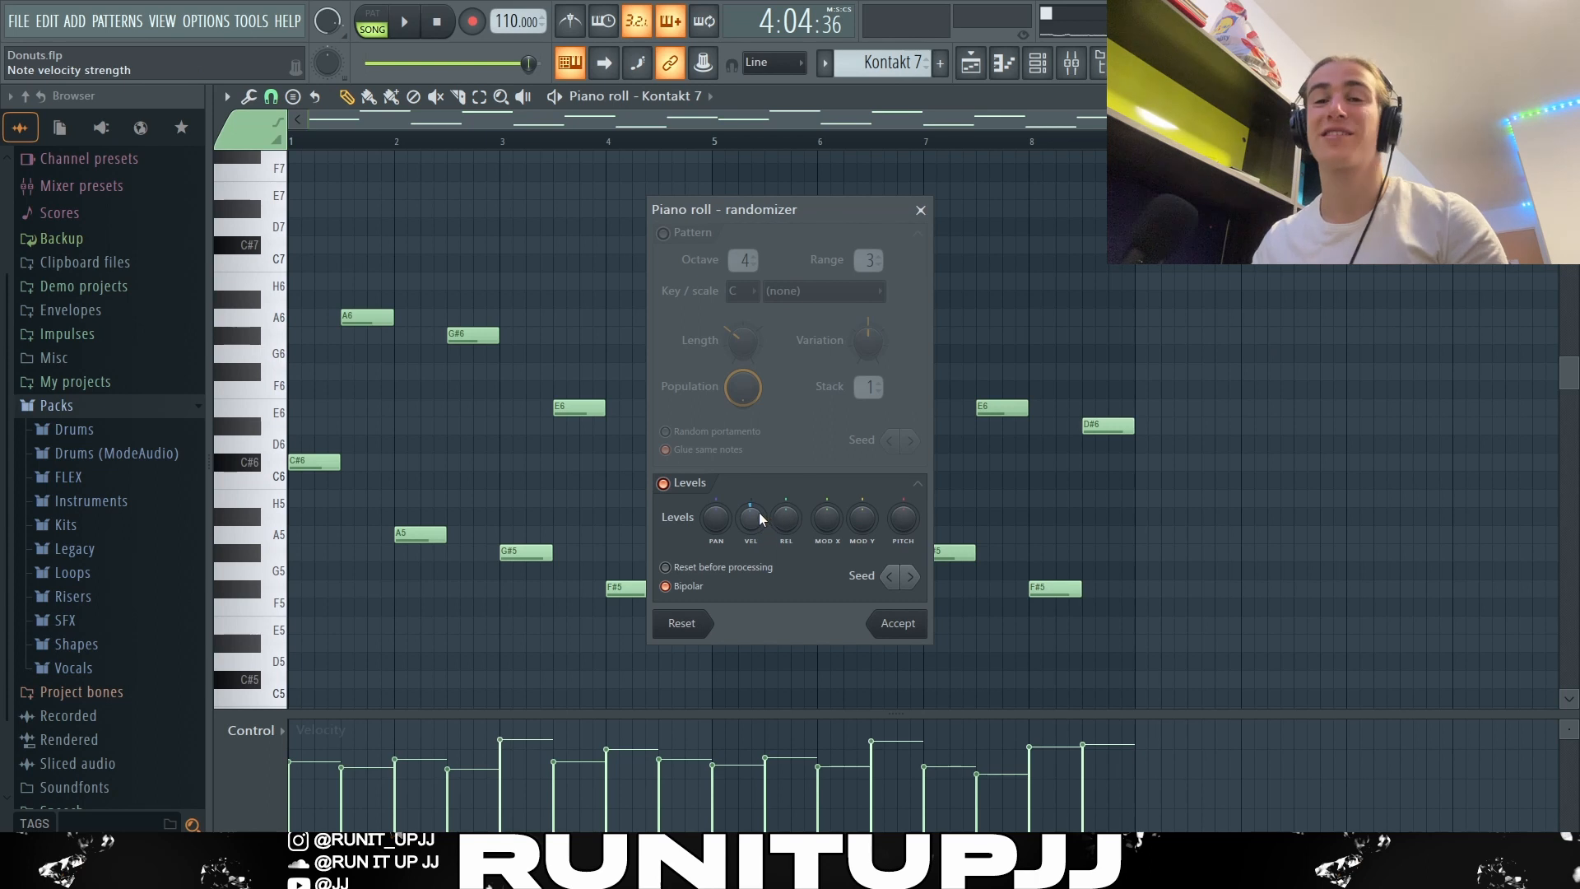
pyautogui.press('Return')
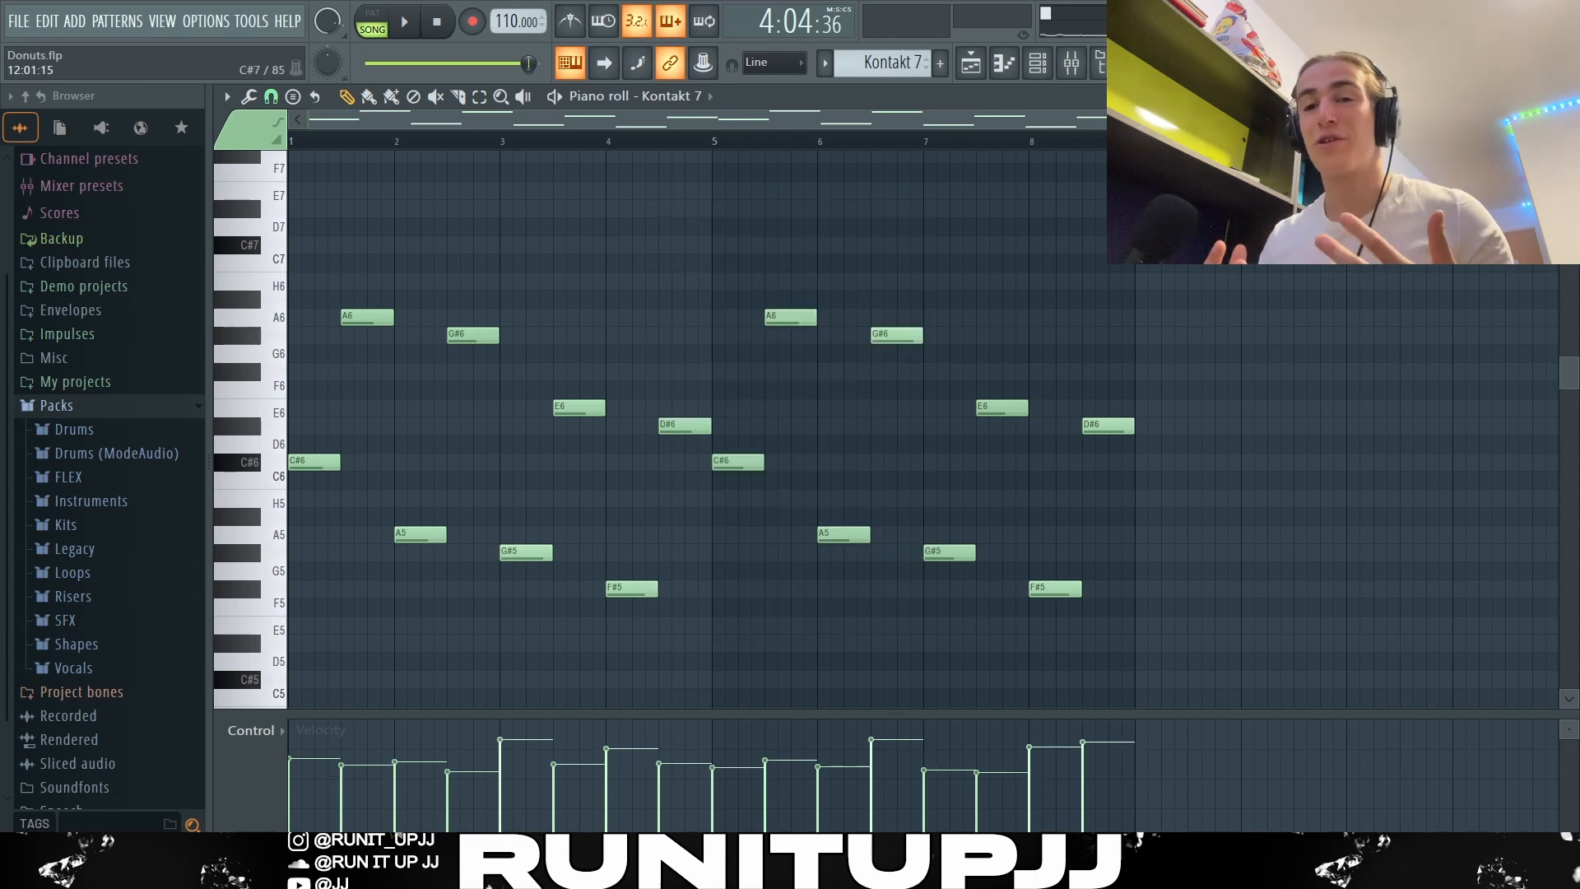
pyautogui.press('space')
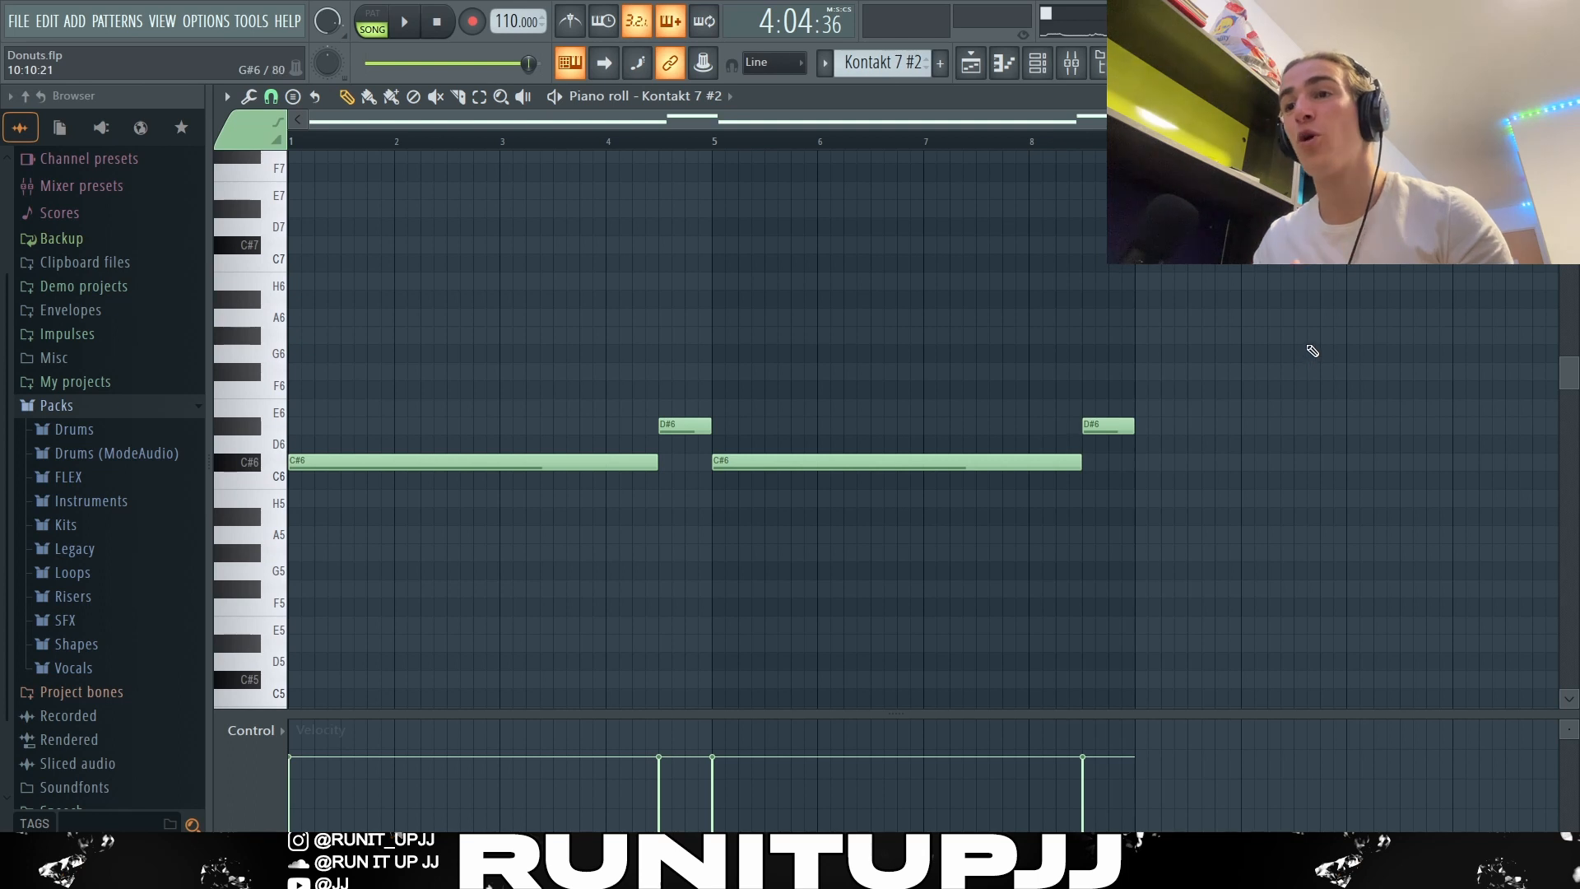
# Step: Examine the Kontakt 7 #2 pattern by selecting its long C#6 notes and short D#6 notes in turn
pyautogui.click(544, 462)
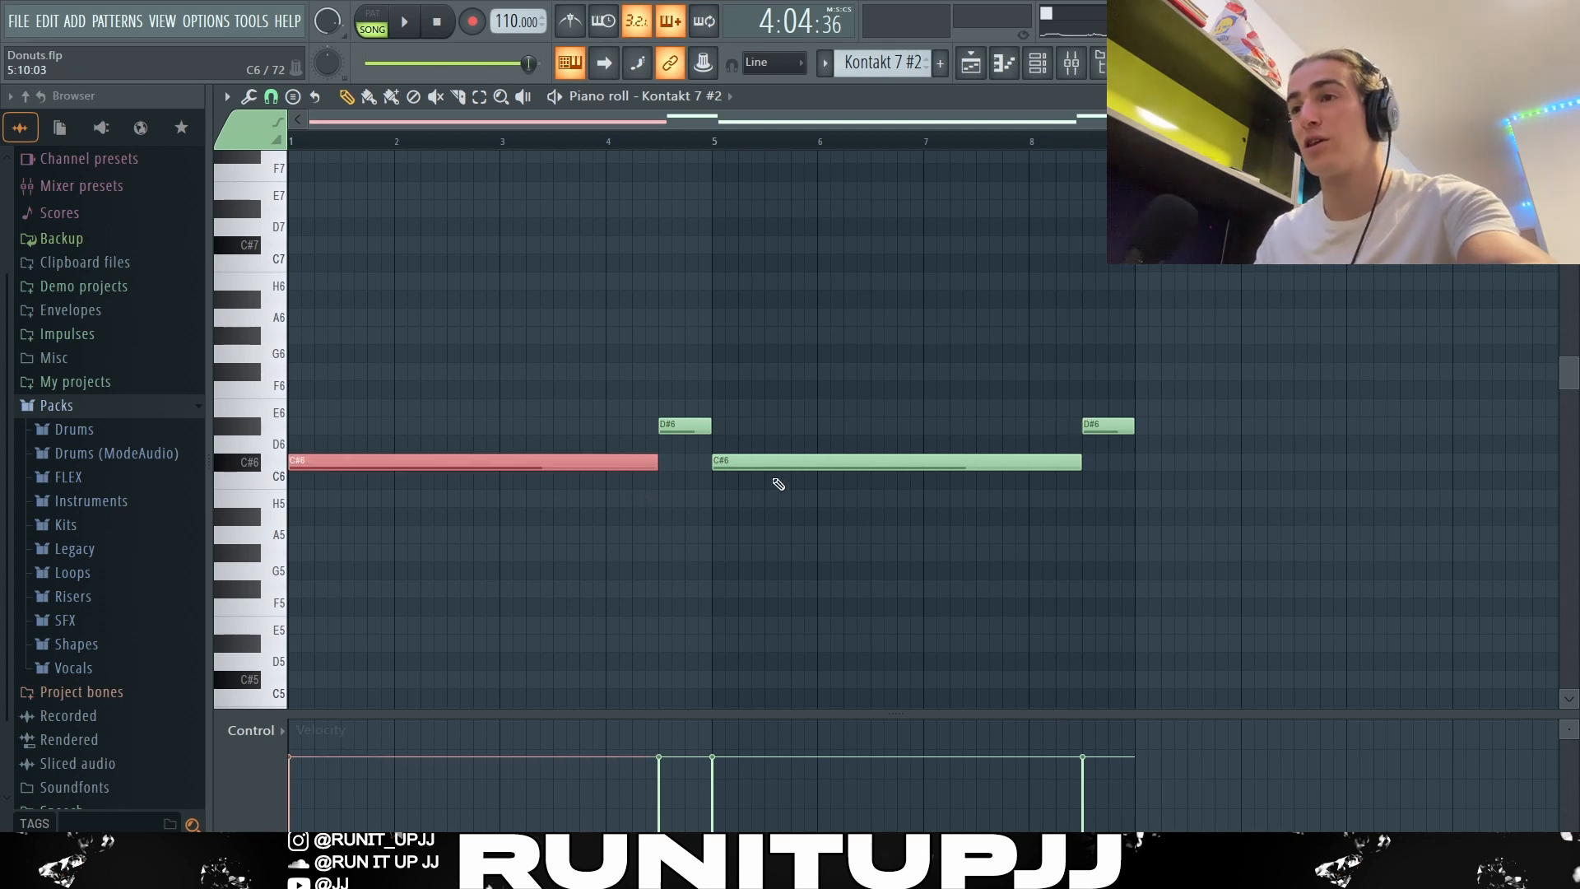
pyautogui.click(774, 463)
pyautogui.click(672, 425)
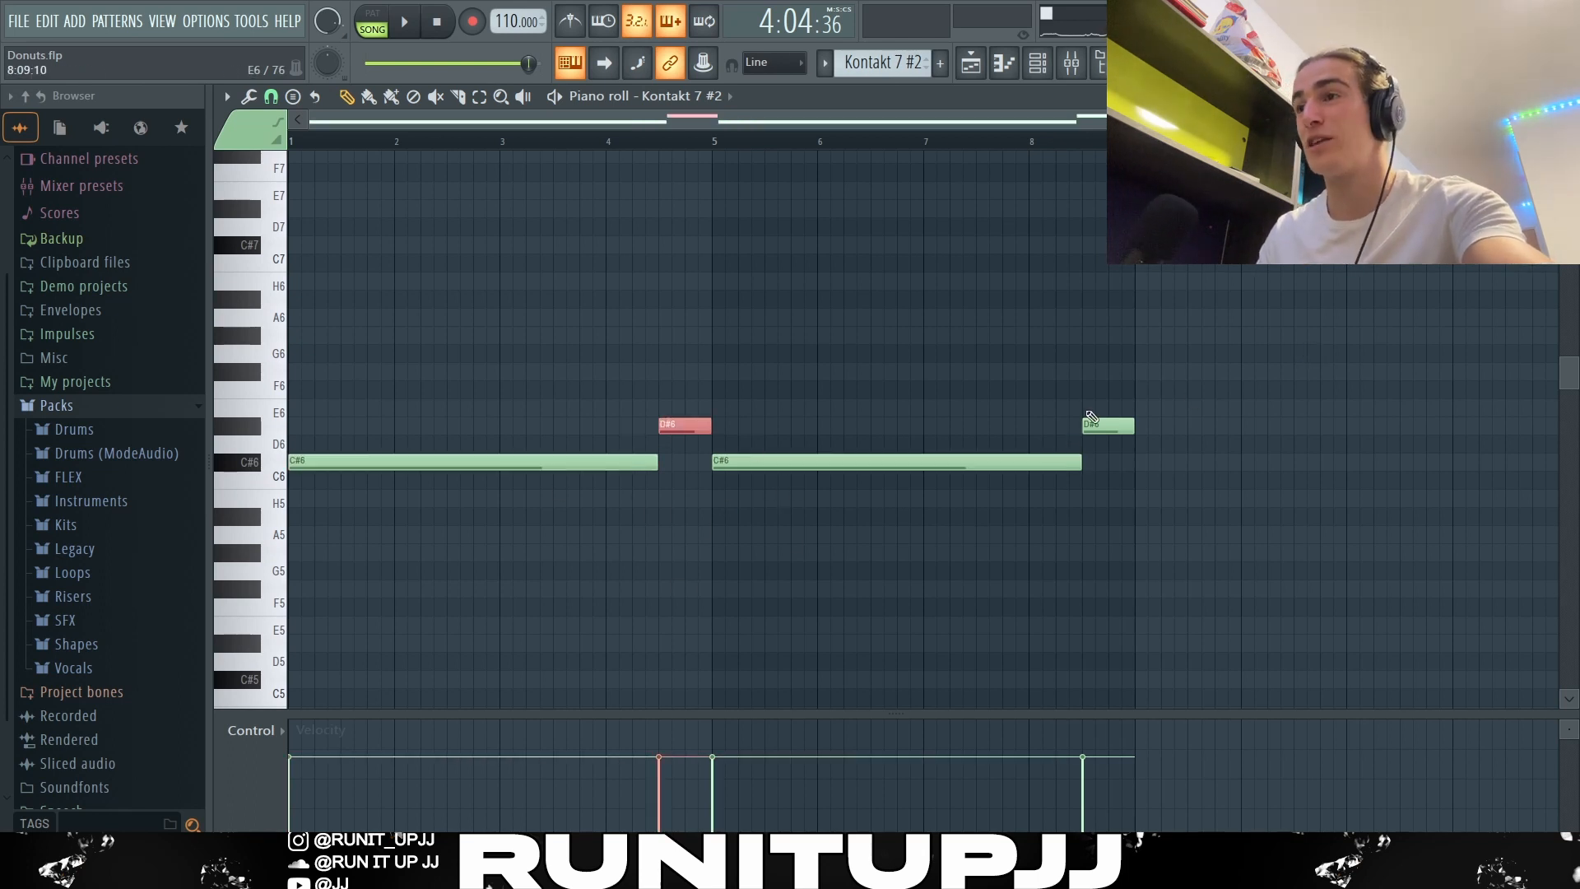
pyautogui.click(1091, 425)
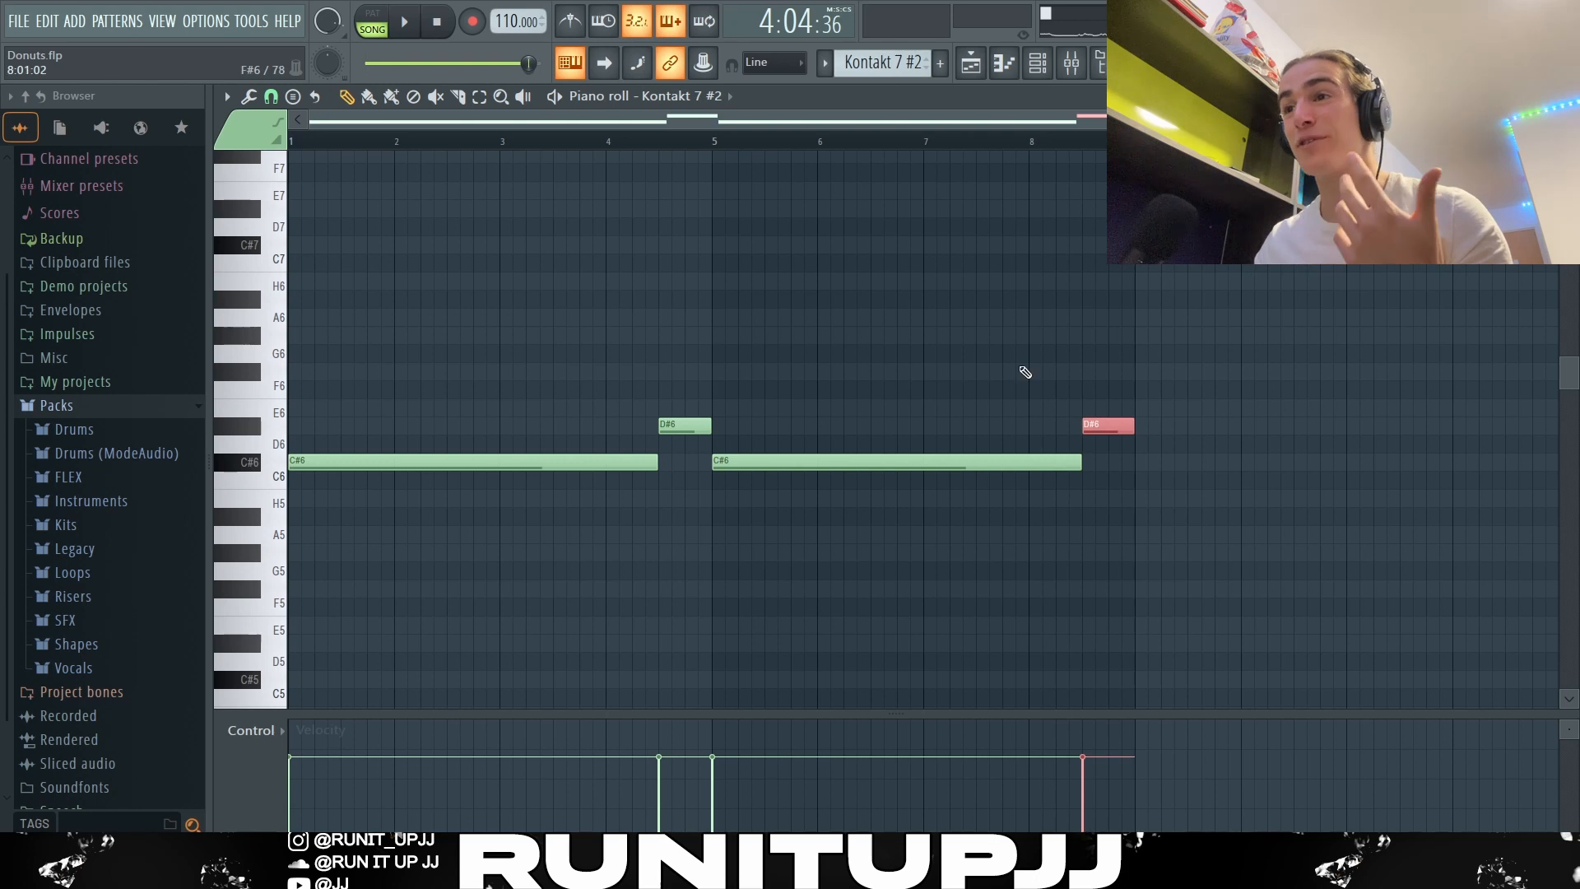
pyautogui.keyDown('ctrl'); pyautogui.click(711, 400); pyautogui.keyUp('ctrl')
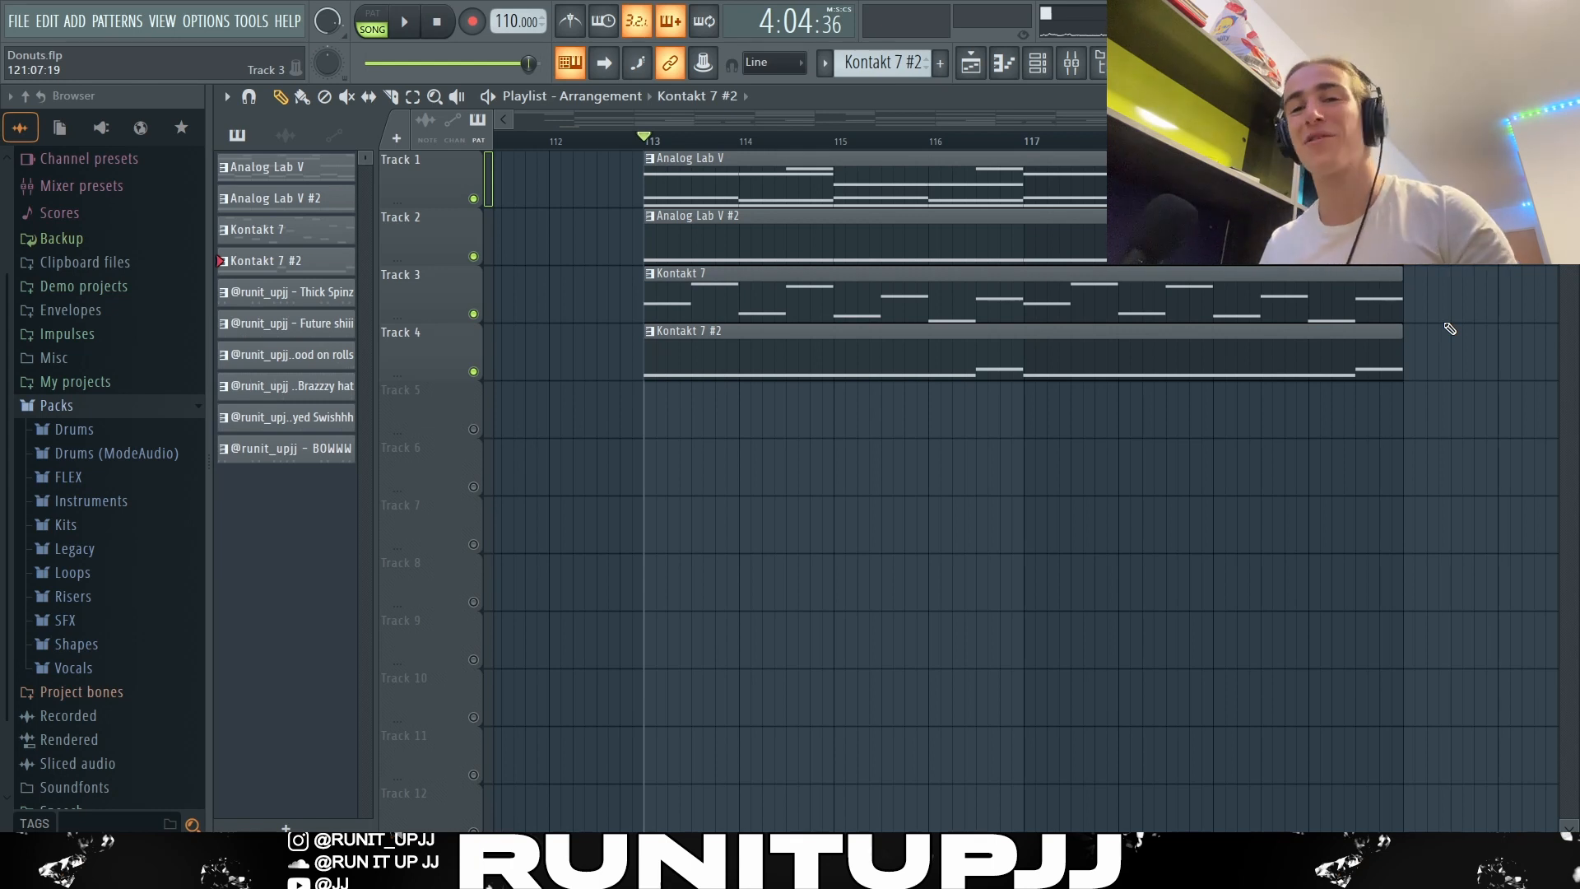
# Step: Play the four melodic patterns together in the playlist from bar 113, and stop playback near bar 120
pyautogui.press('space')
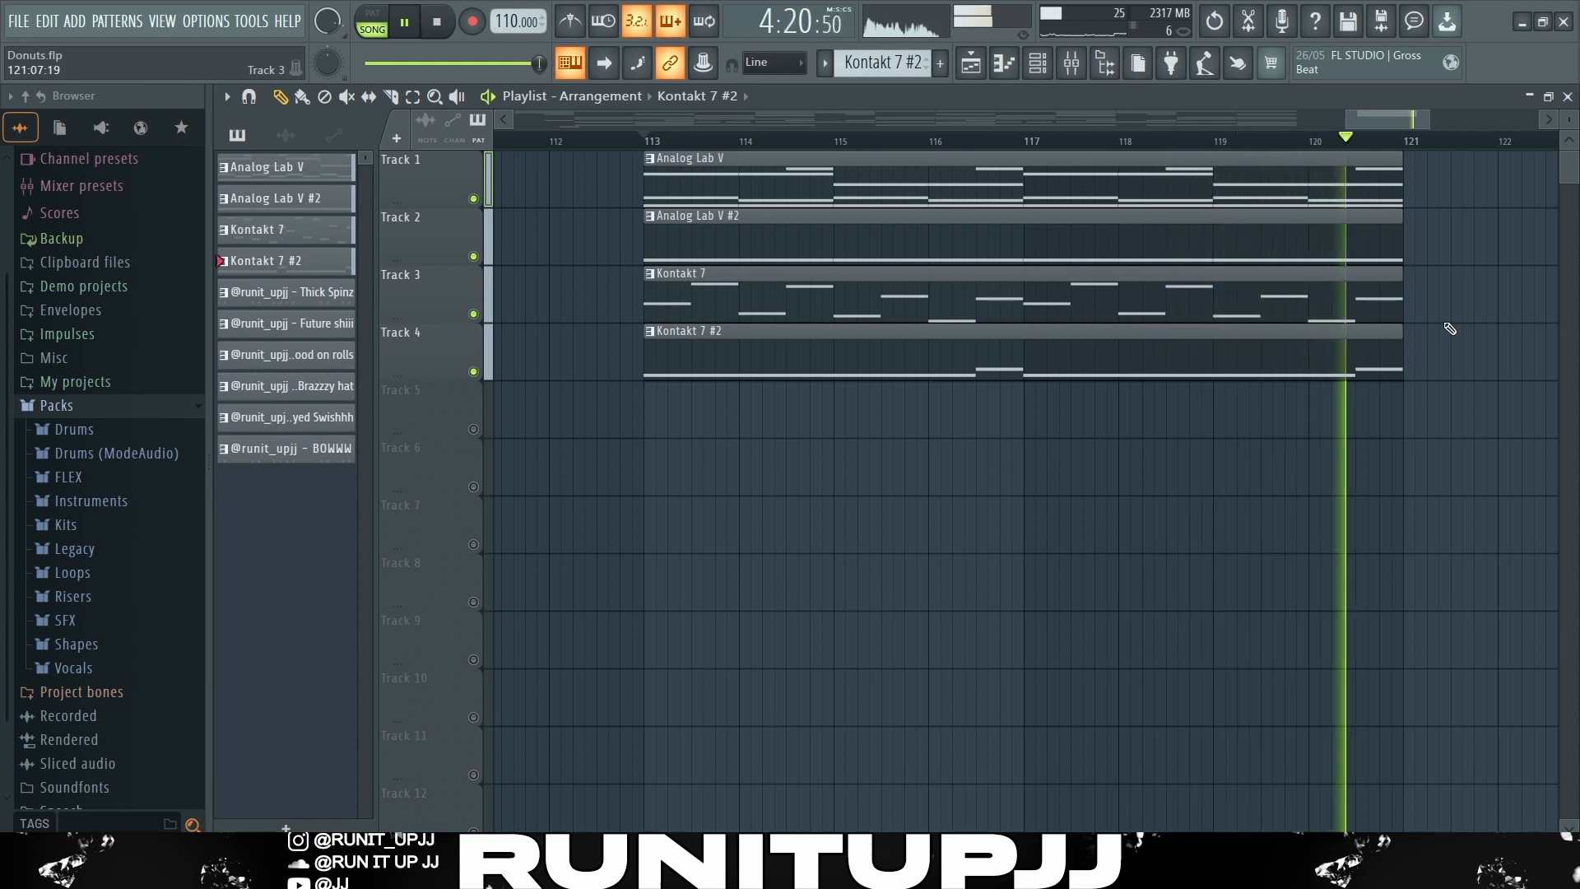
pyautogui.press('space')
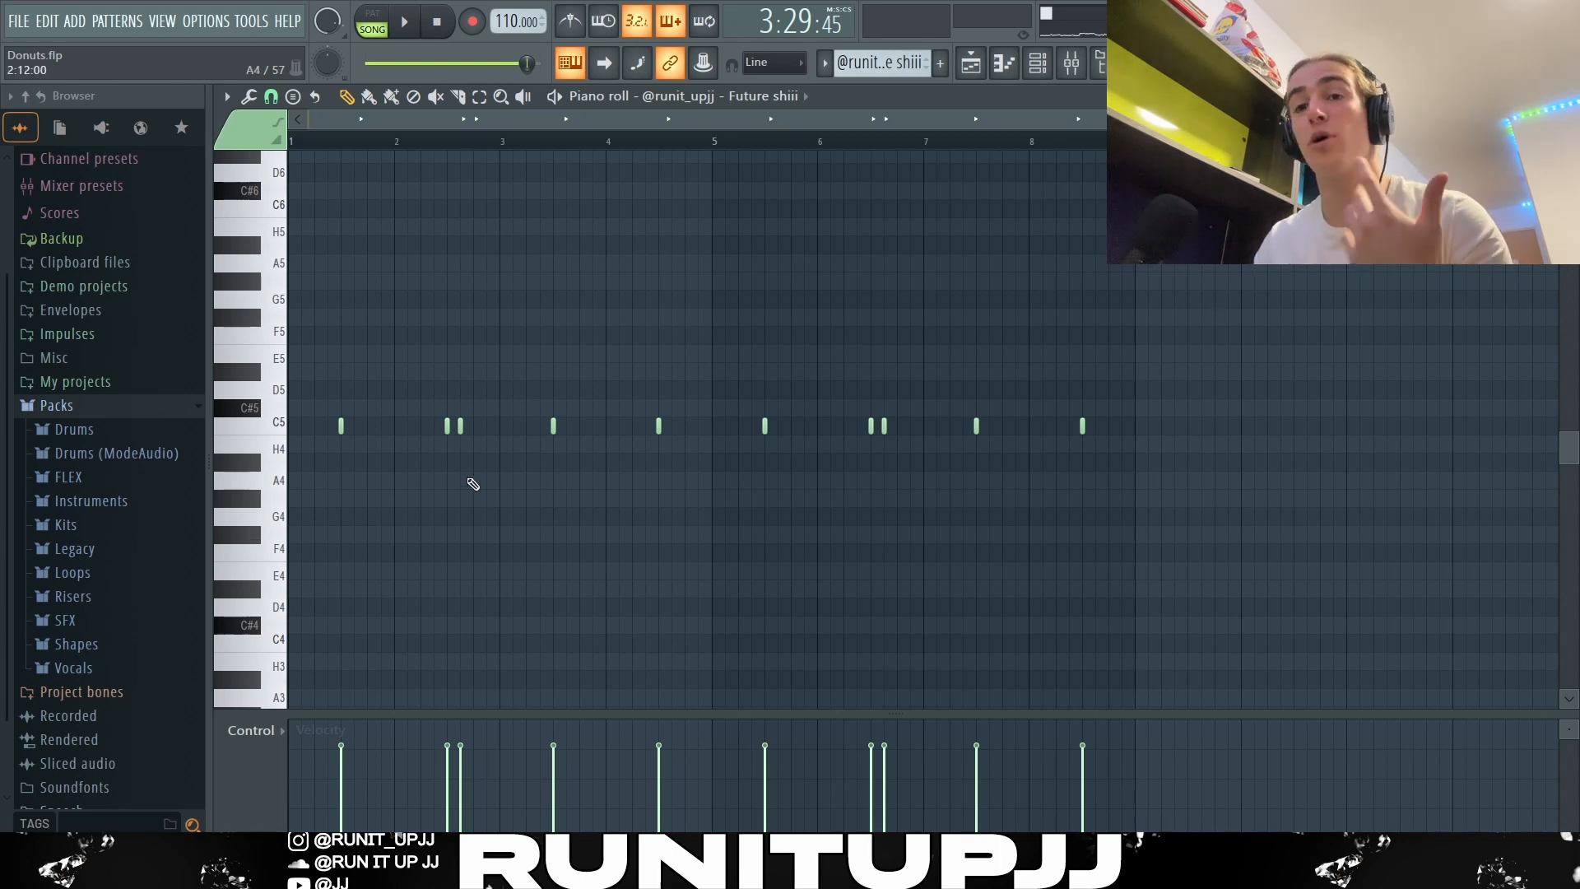
# Step: Examine the Future shiii drum pattern by selecting the extra bar 2 hit, bars 1 to 4 and the repeated half from bar 5
pyautogui.click(460, 426)
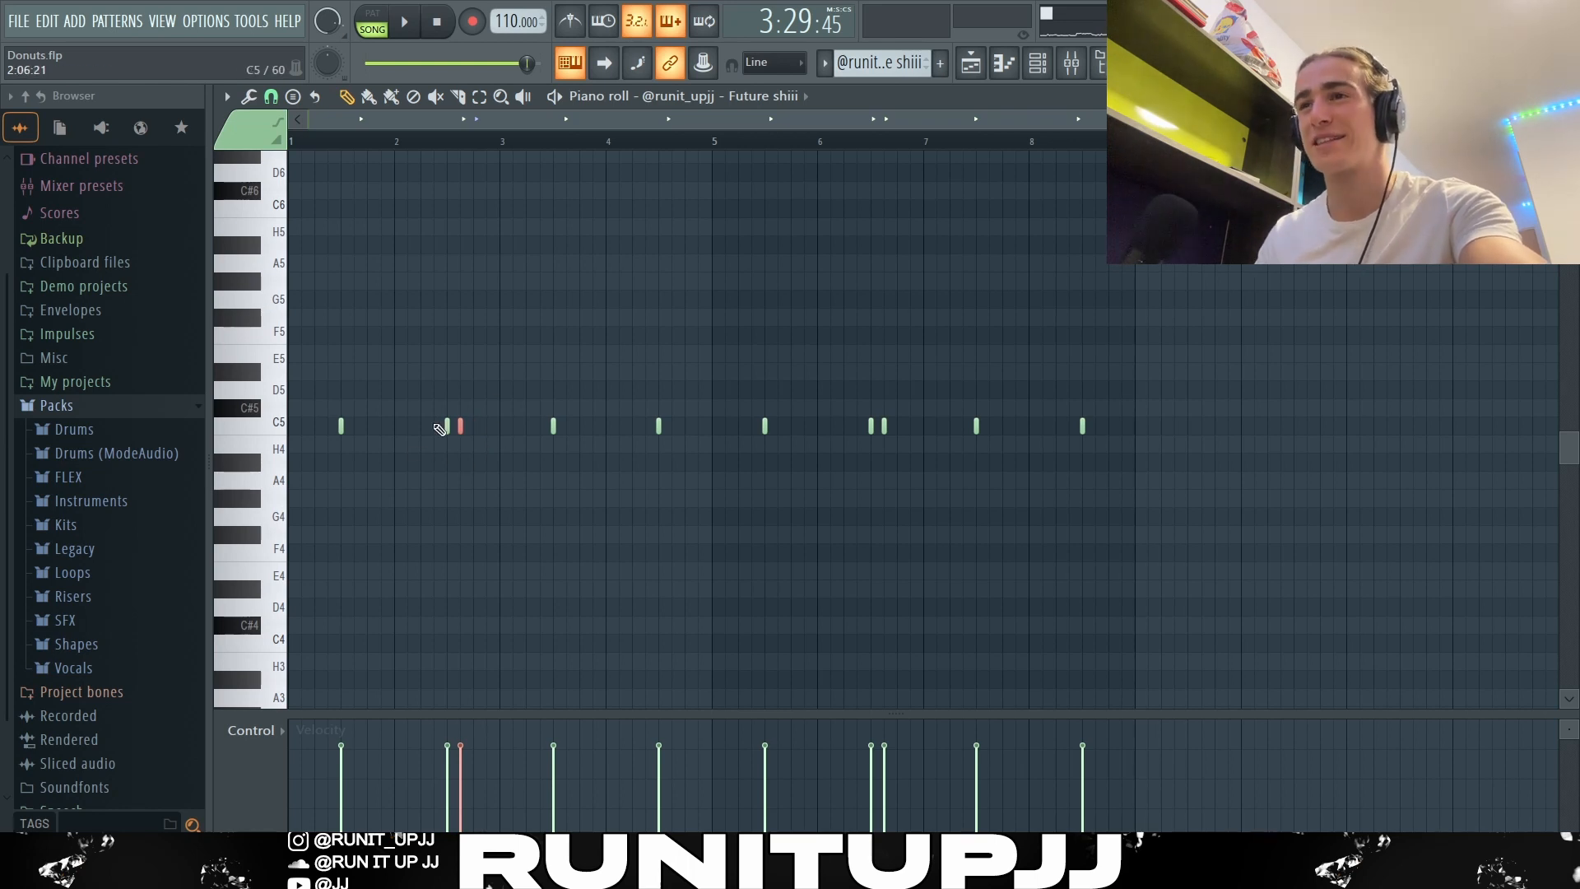
pyautogui.moveTo(714, 142); pyautogui.dragTo(333, 225)
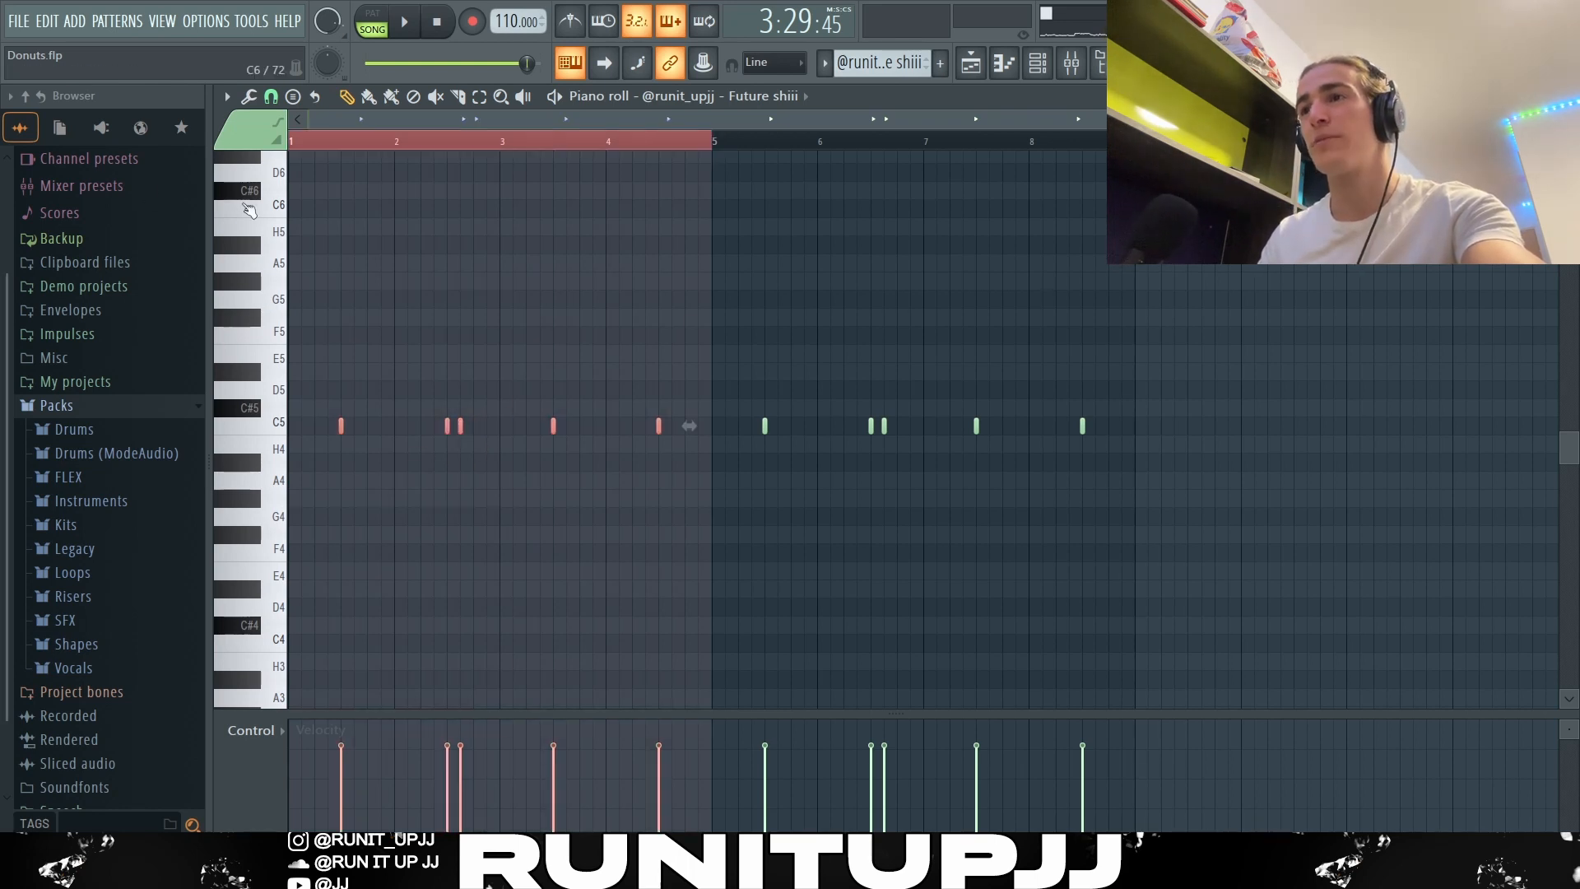
pyautogui.moveTo(731, 146); pyautogui.dragTo(1108, 147)
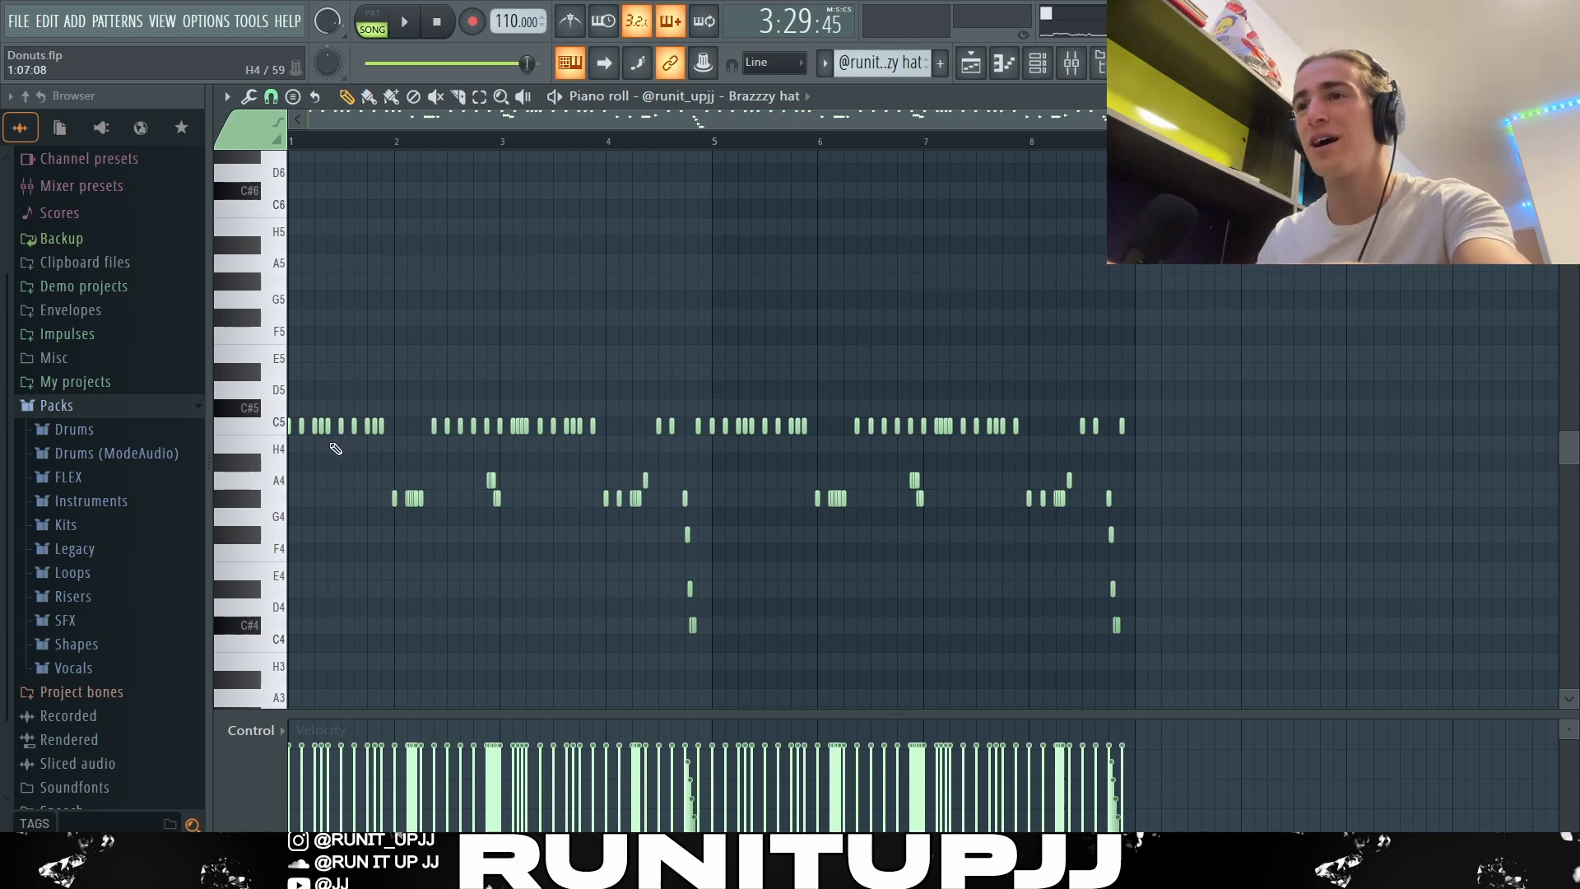
# Step: Set the piano roll snap to 1/3 step for the Brazzzy hat pattern
pyautogui.scroll(3, 335, 448)
pyautogui.moveTo(581, 143); pyautogui.dragTo(266, 131)
pyautogui.scroll(2, 328, 252)
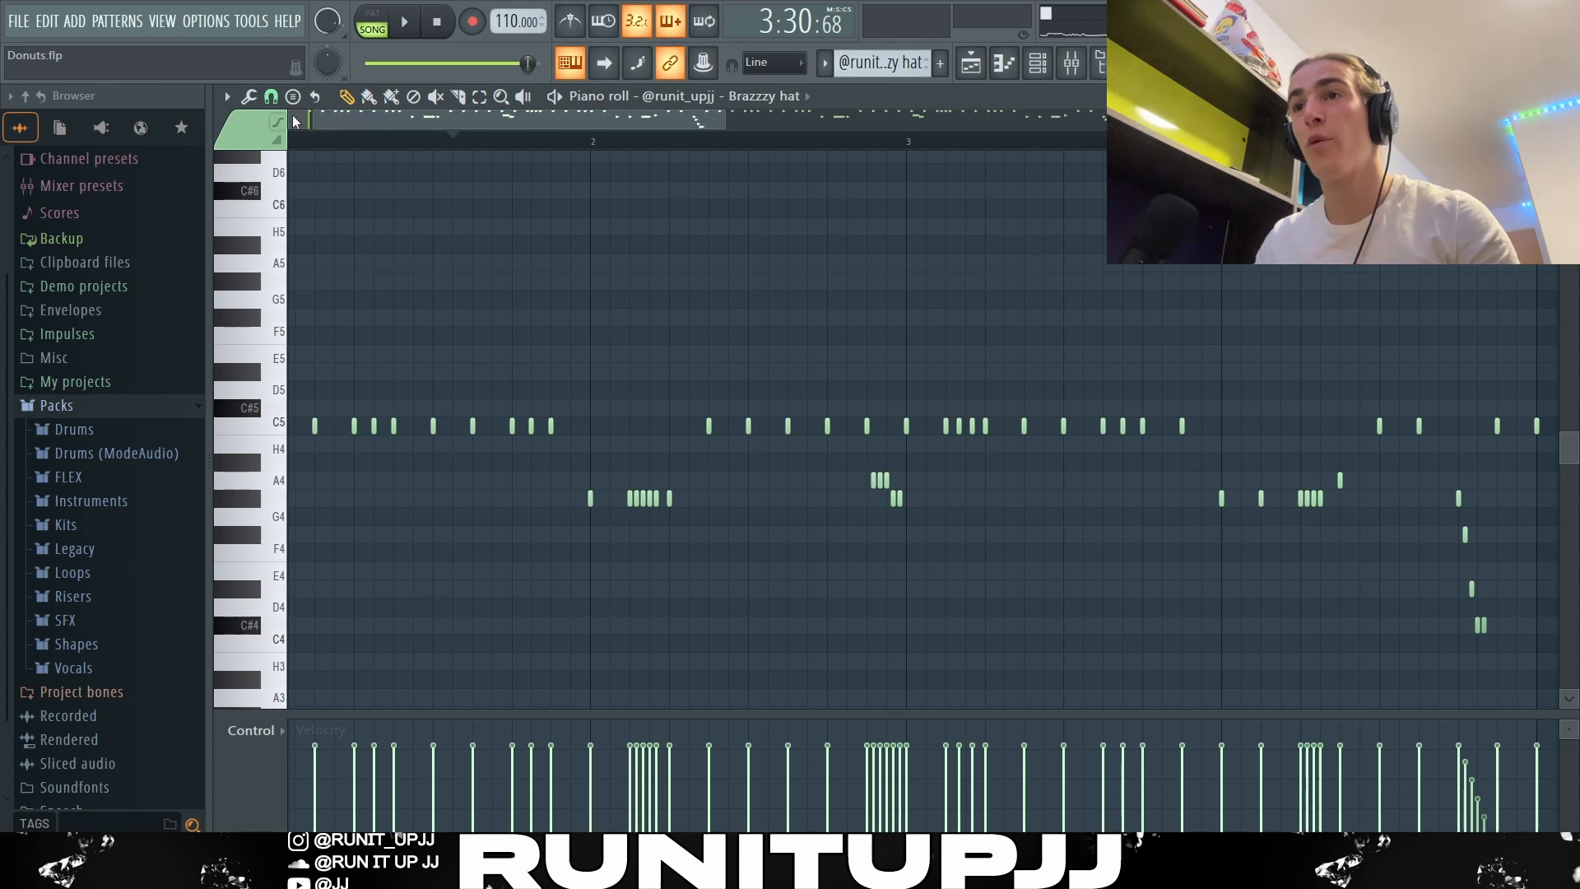
pyautogui.click(271, 98)
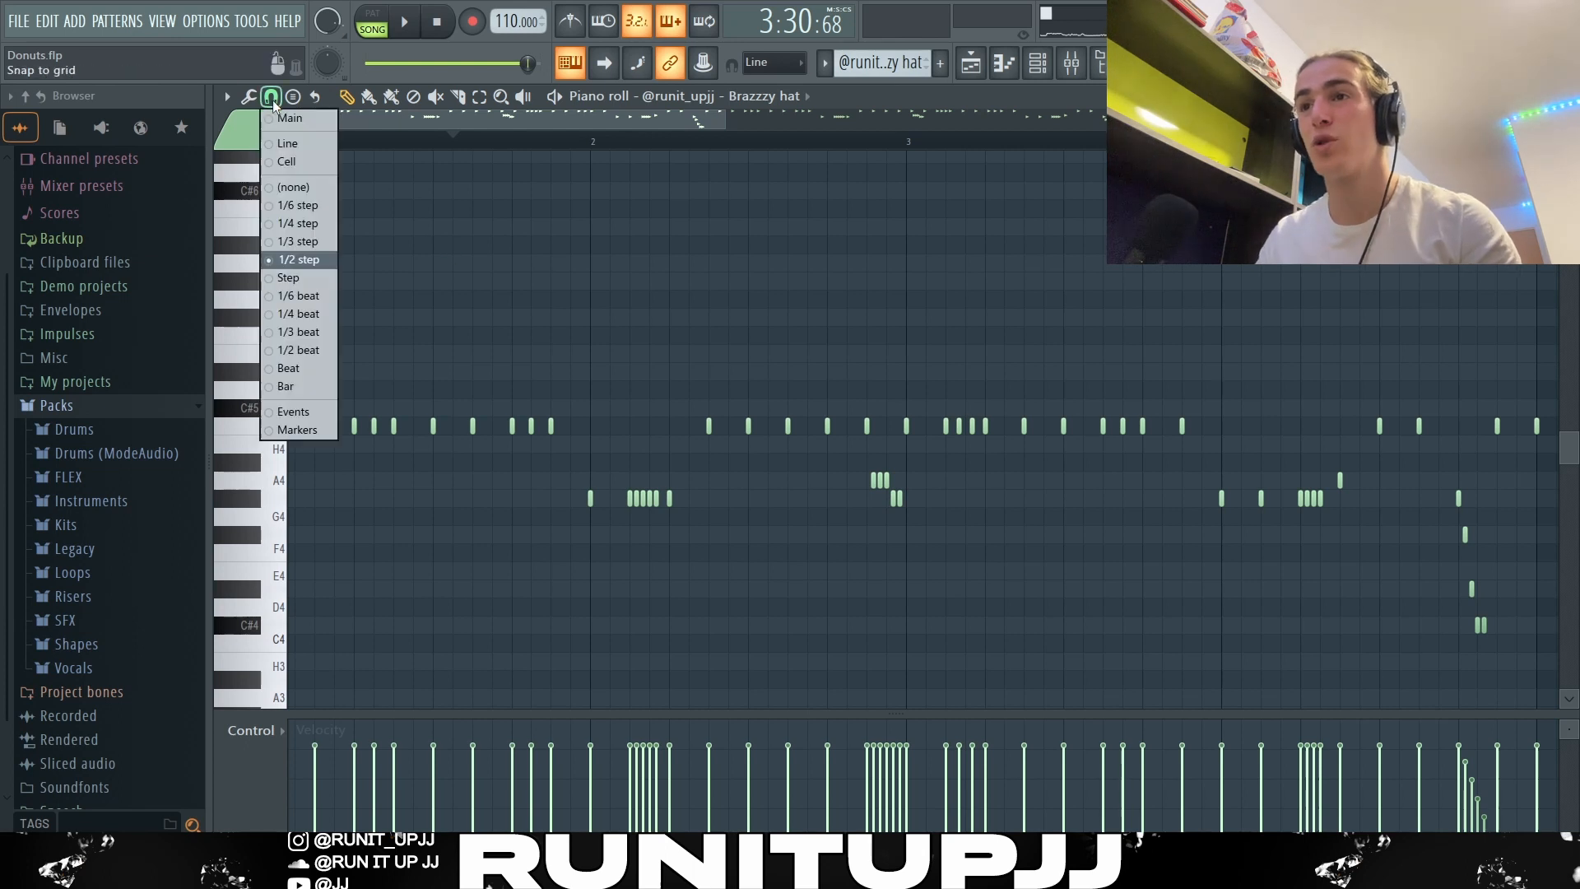
pyautogui.click(301, 243)
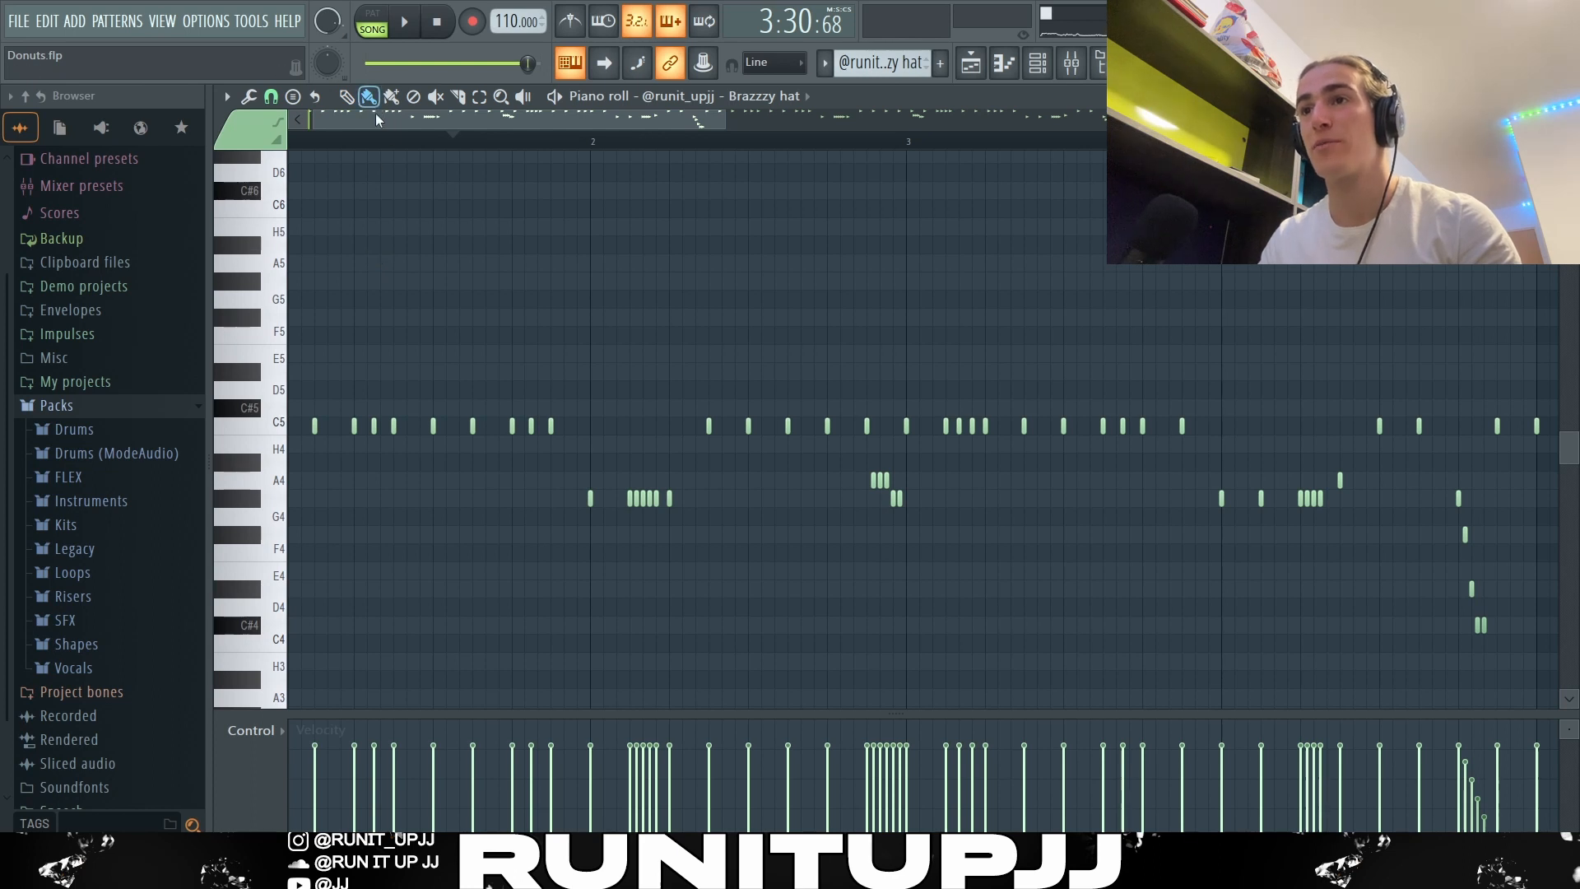
# Step: Try painting continuous rows of 1/3-step hat notes above the pattern, and undo each one
pyautogui.moveTo(354, 318); pyautogui.dragTo(626, 321)
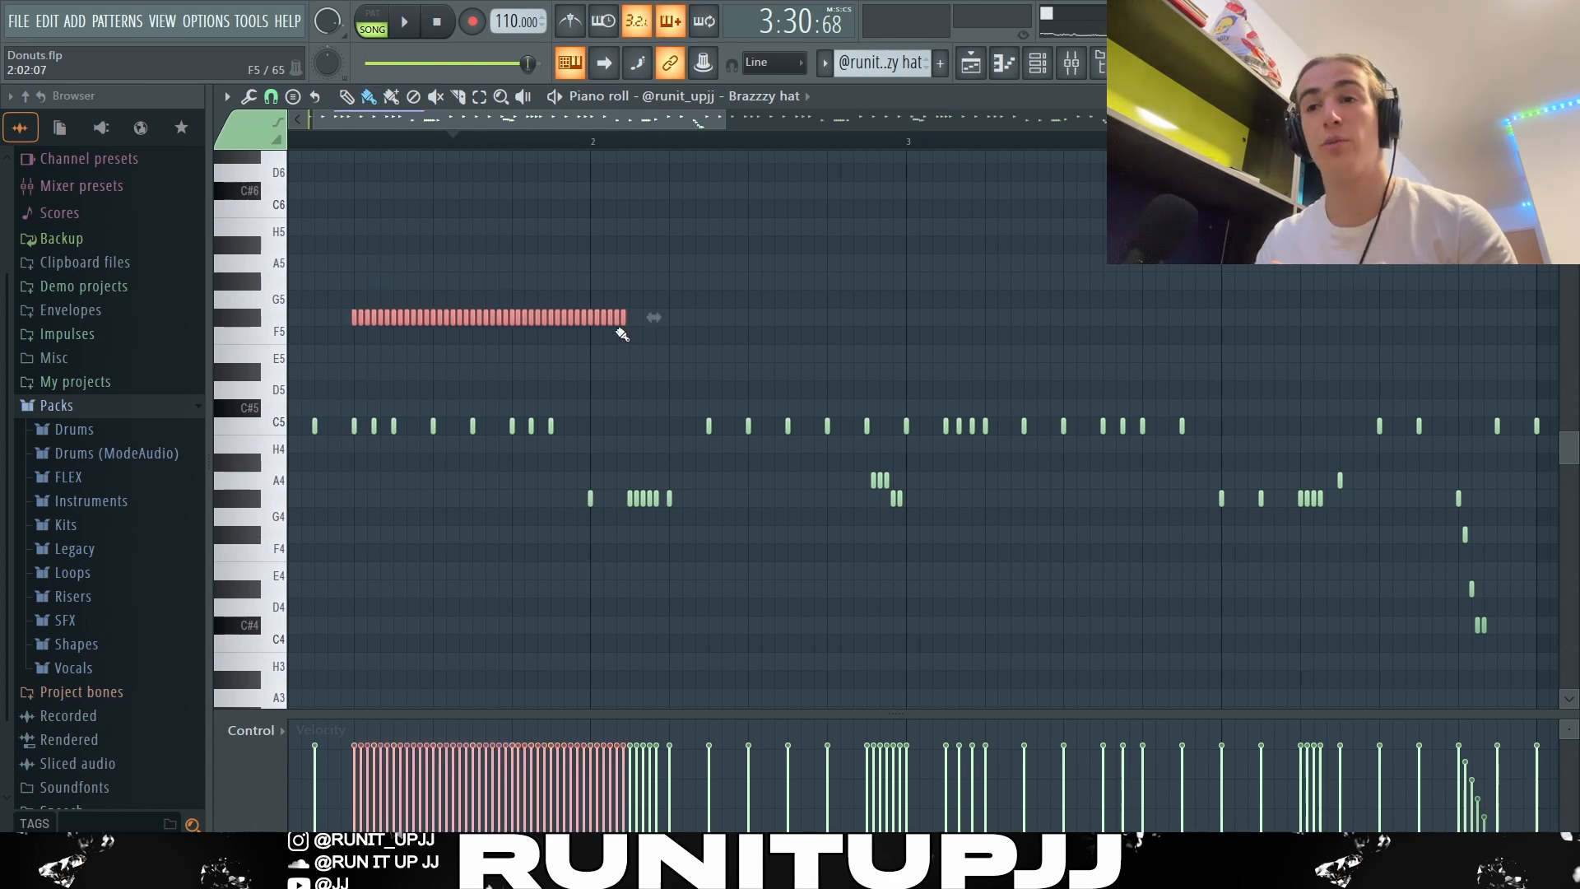
pyautogui.hotkey('ctrl', 'z')
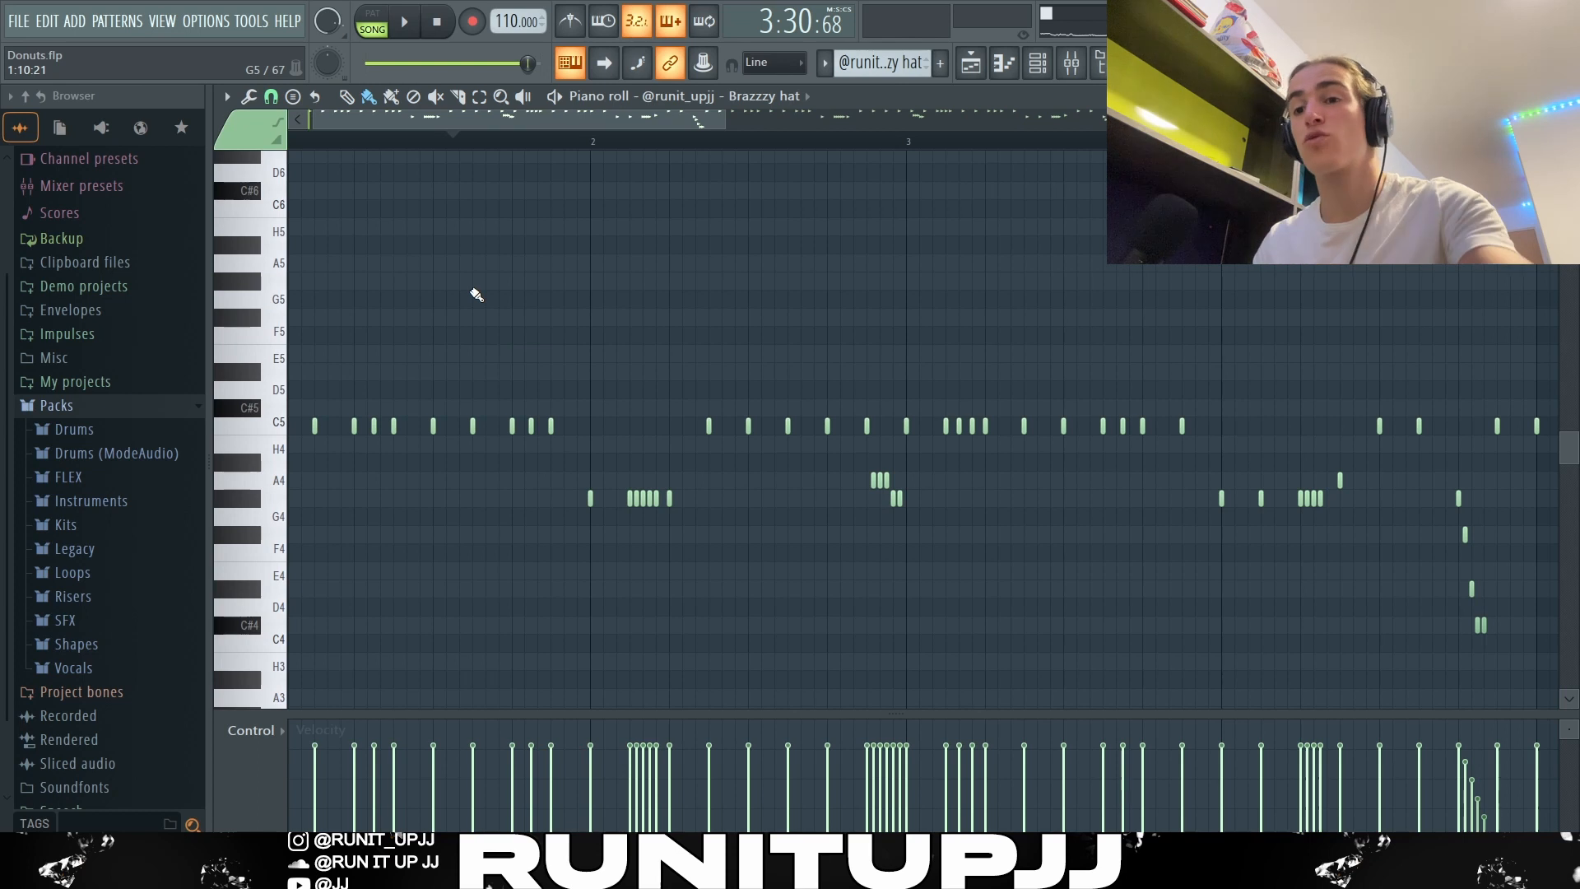
pyautogui.moveTo(498, 281)
pyautogui.mouseDown()
pyautogui.moveTo(620, 296)
pyautogui.moveTo(732, 388)
pyautogui.moveTo(1086, 362)
pyautogui.moveTo(1218, 322)
pyautogui.mouseUp()
pyautogui.hotkey('ctrl', 'z')
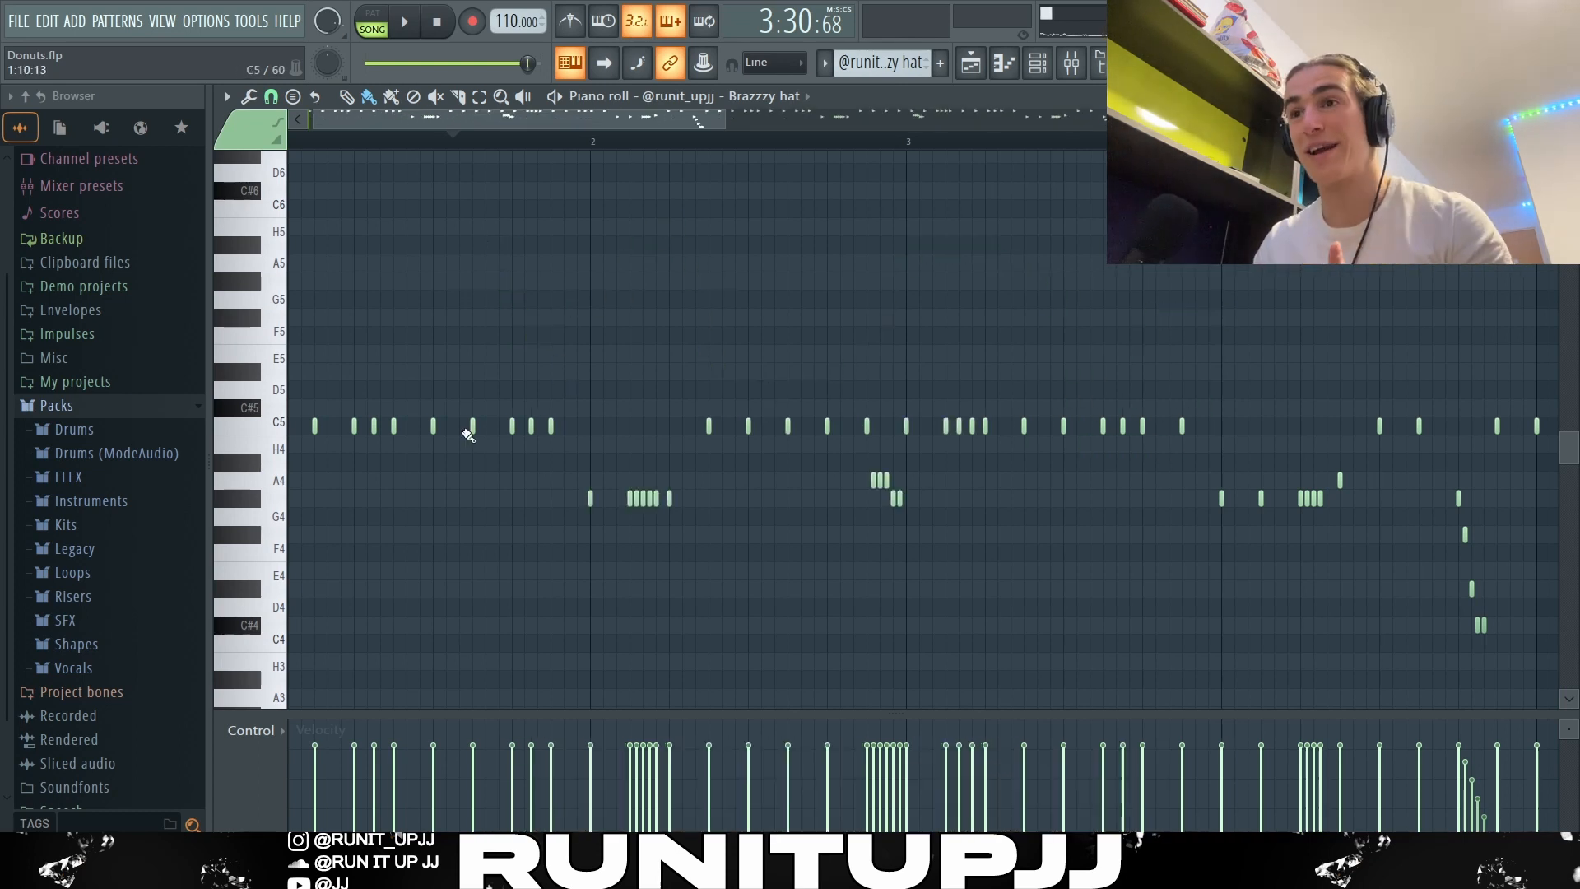
# Step: Examine the hats in bars 1 and 2 by selecting three C5 notes and marking the G#4 hits with temporary A4 notes
pyautogui.keyDown('ctrl'); pyautogui.scroll(2, 468, 434); pyautogui.keyUp('ctrl')
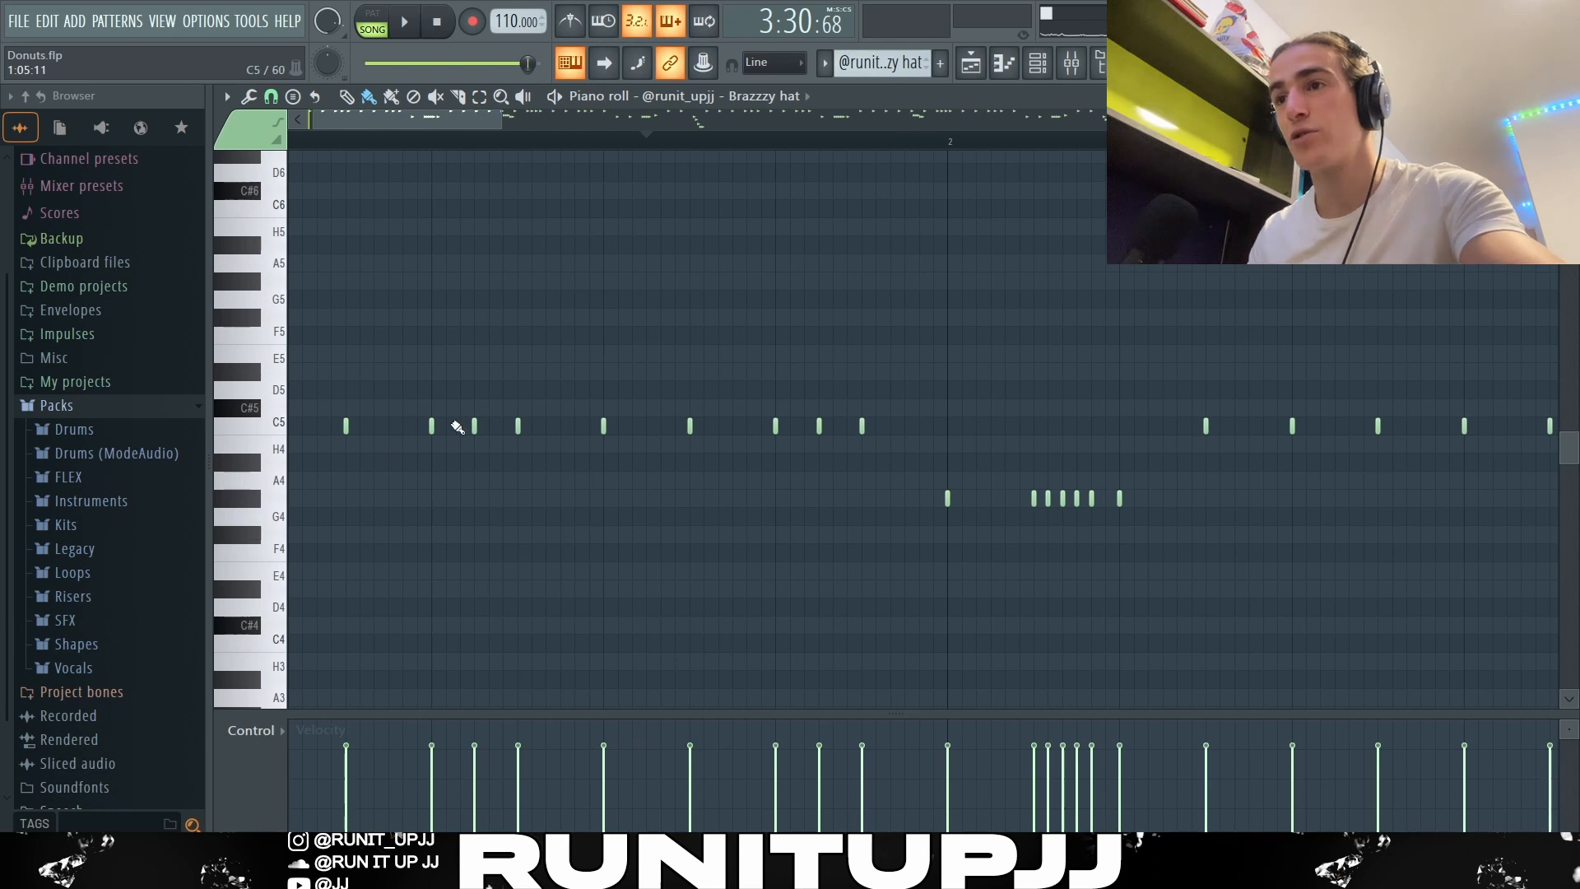
pyautogui.moveTo(428, 440); pyautogui.dragTo(533, 419)
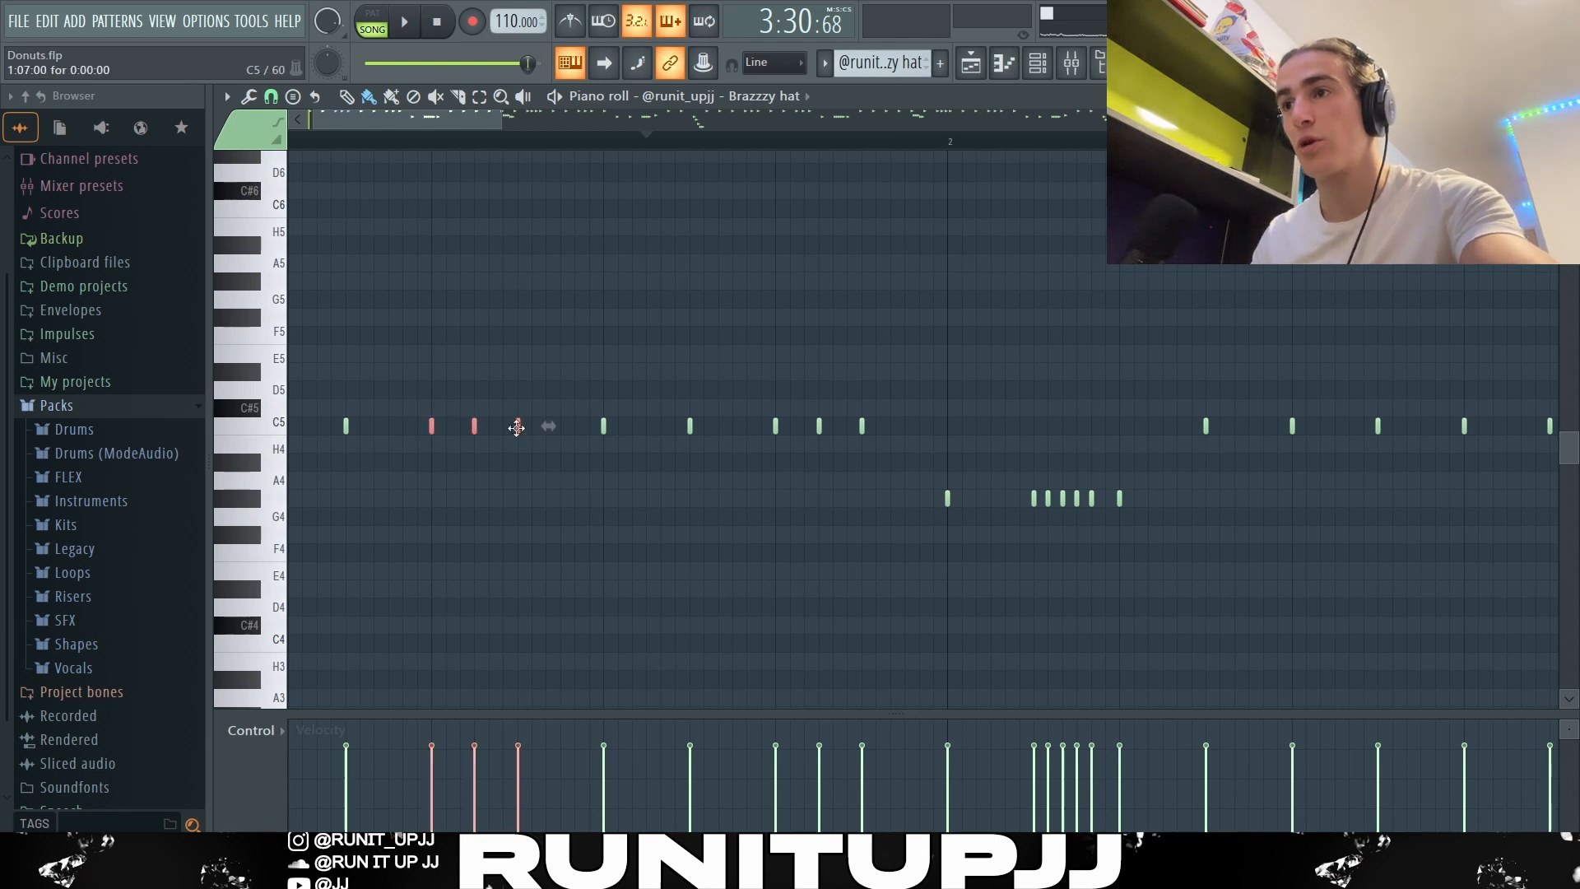
pyautogui.click(819, 420)
pyautogui.rightClick(820, 408)
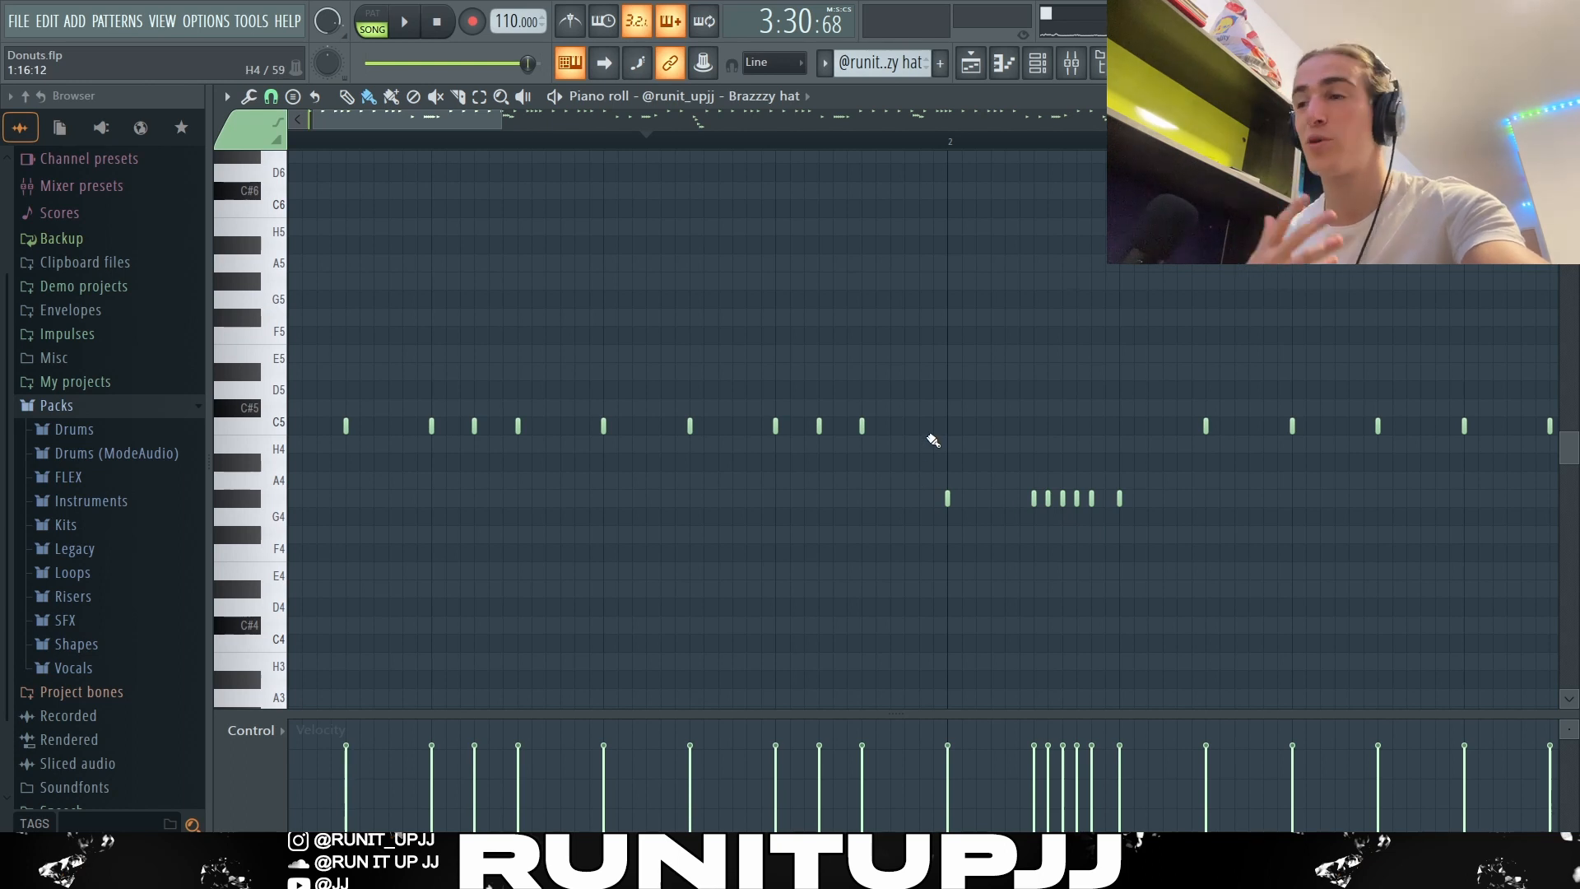
pyautogui.scroll(2, 1251, 601)
pyautogui.click(771, 479)
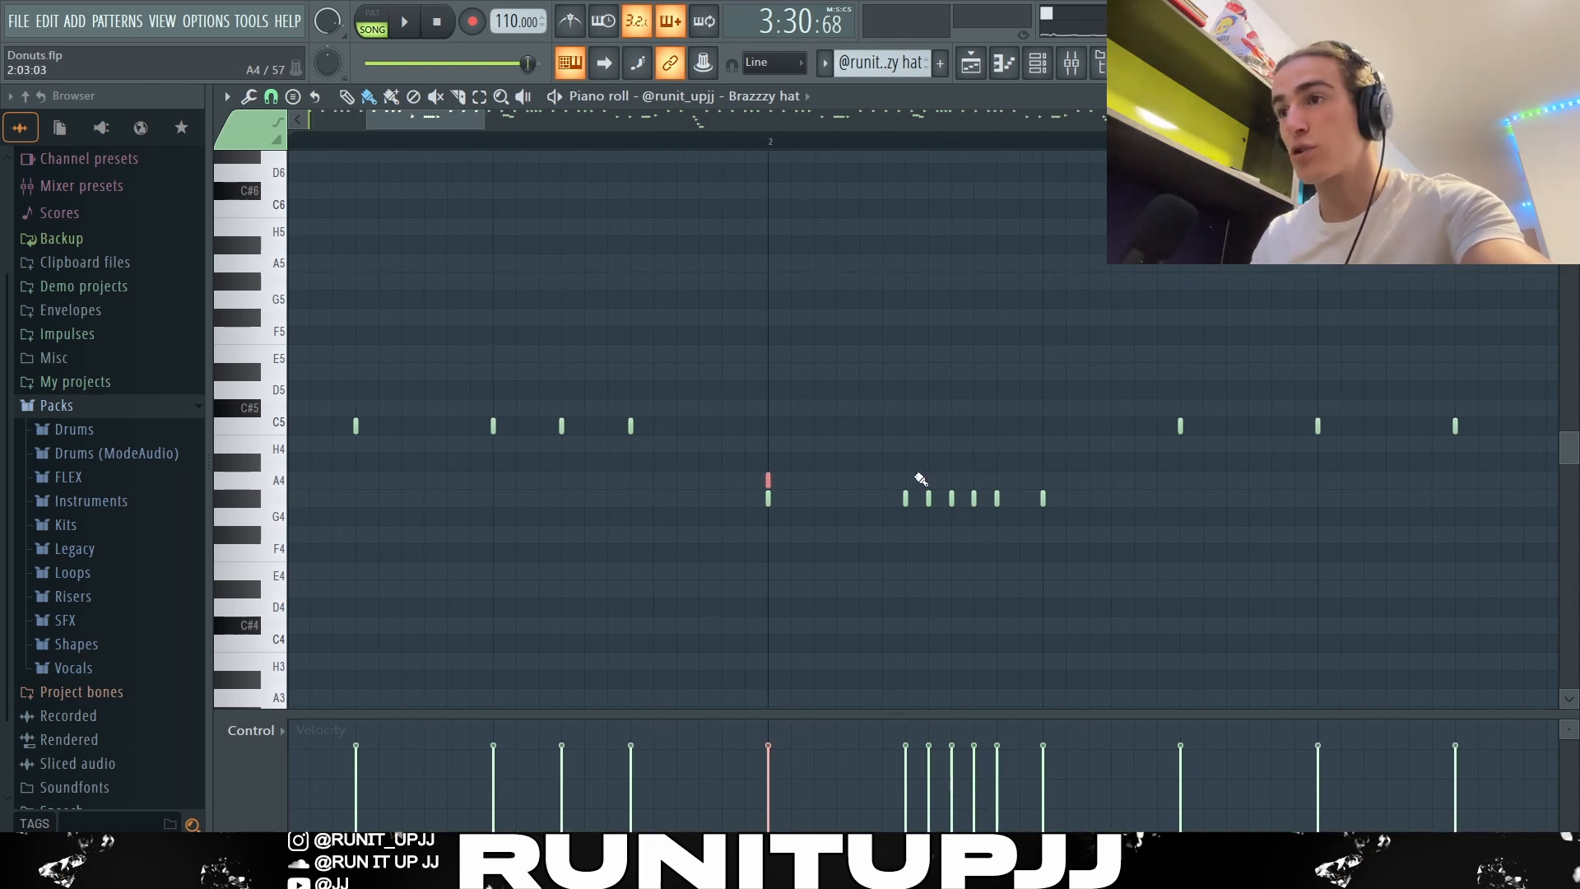
pyautogui.moveTo(908, 476); pyautogui.dragTo(999, 473)
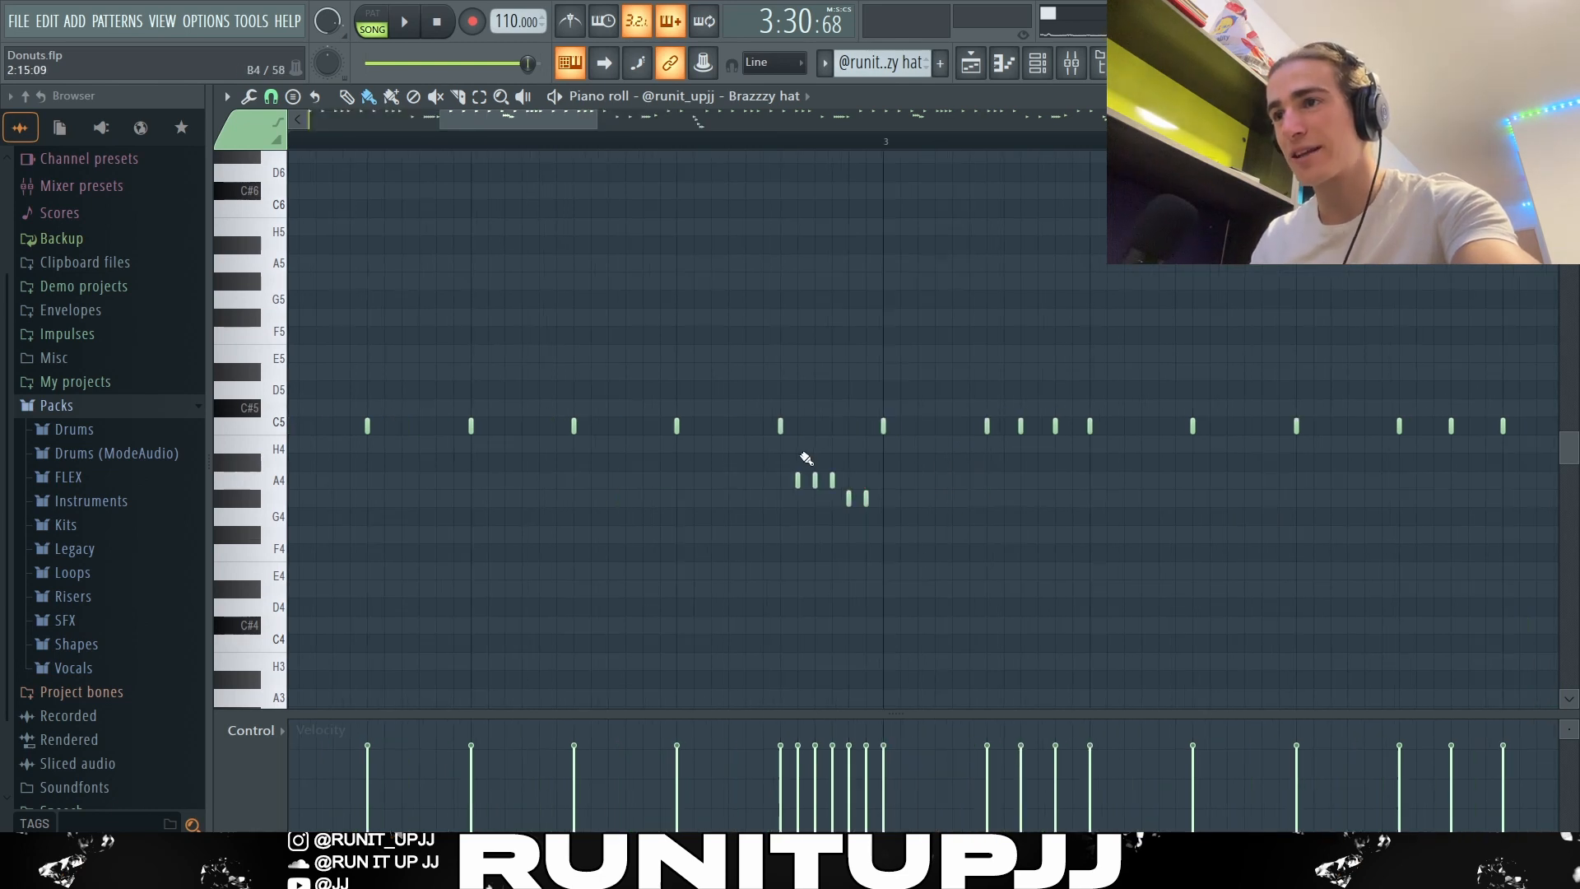
# Step: Mark the four closely spaced C5 hats in bar 3 with D5 notes above them, and delete those markers
pyautogui.moveTo(803, 461)
pyautogui.mouseDown()
pyautogui.moveTo(852, 463)
pyautogui.moveTo(884, 498)
pyautogui.mouseUp()
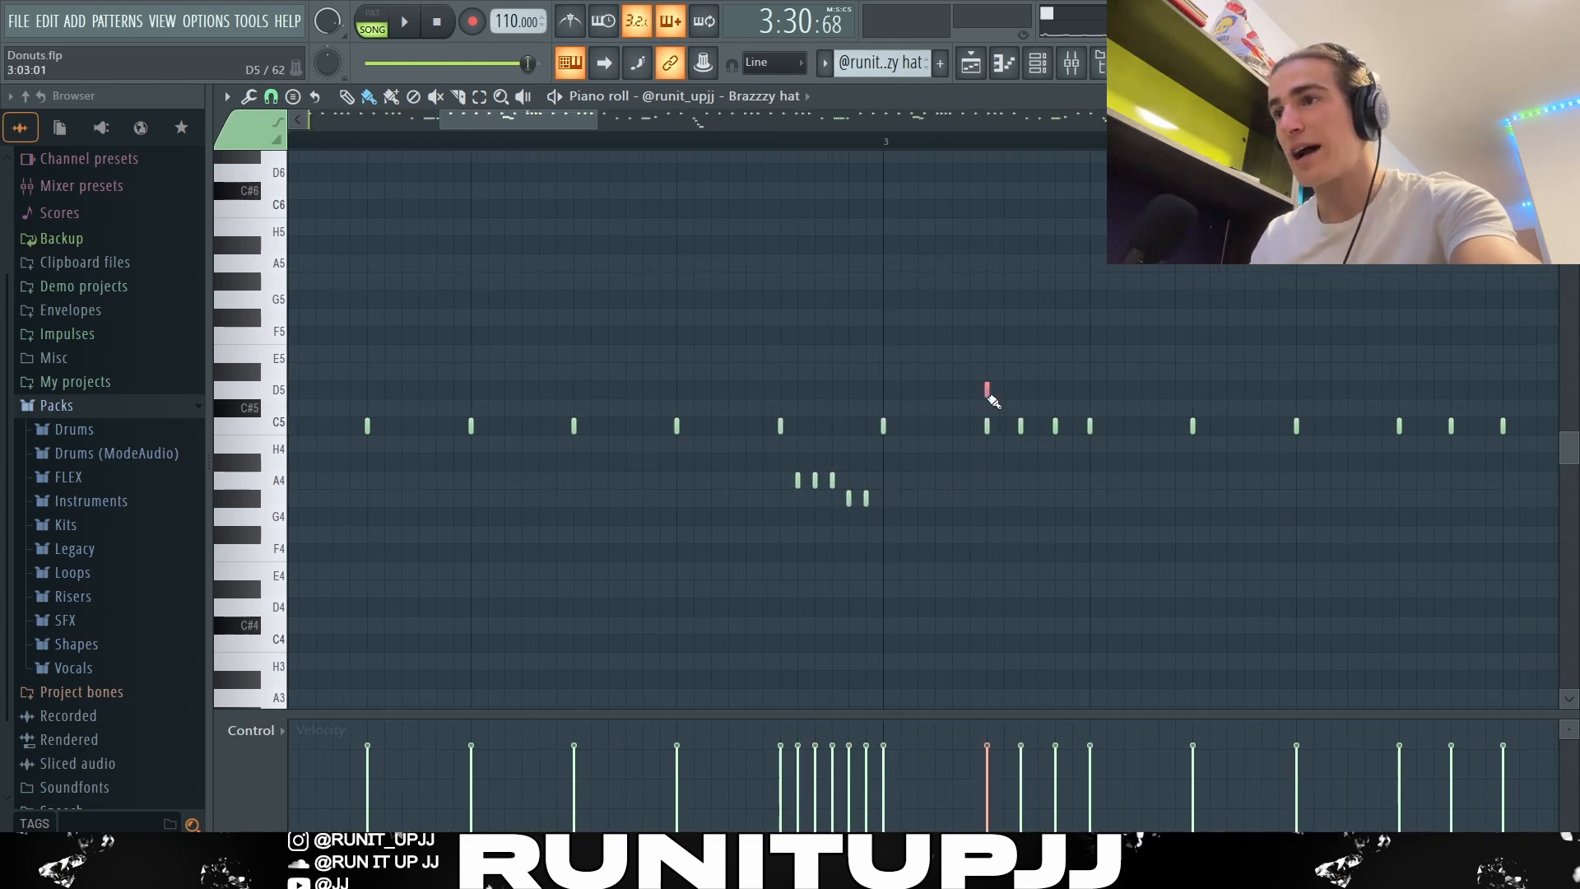
pyautogui.click(1020, 389)
pyautogui.click(1055, 389)
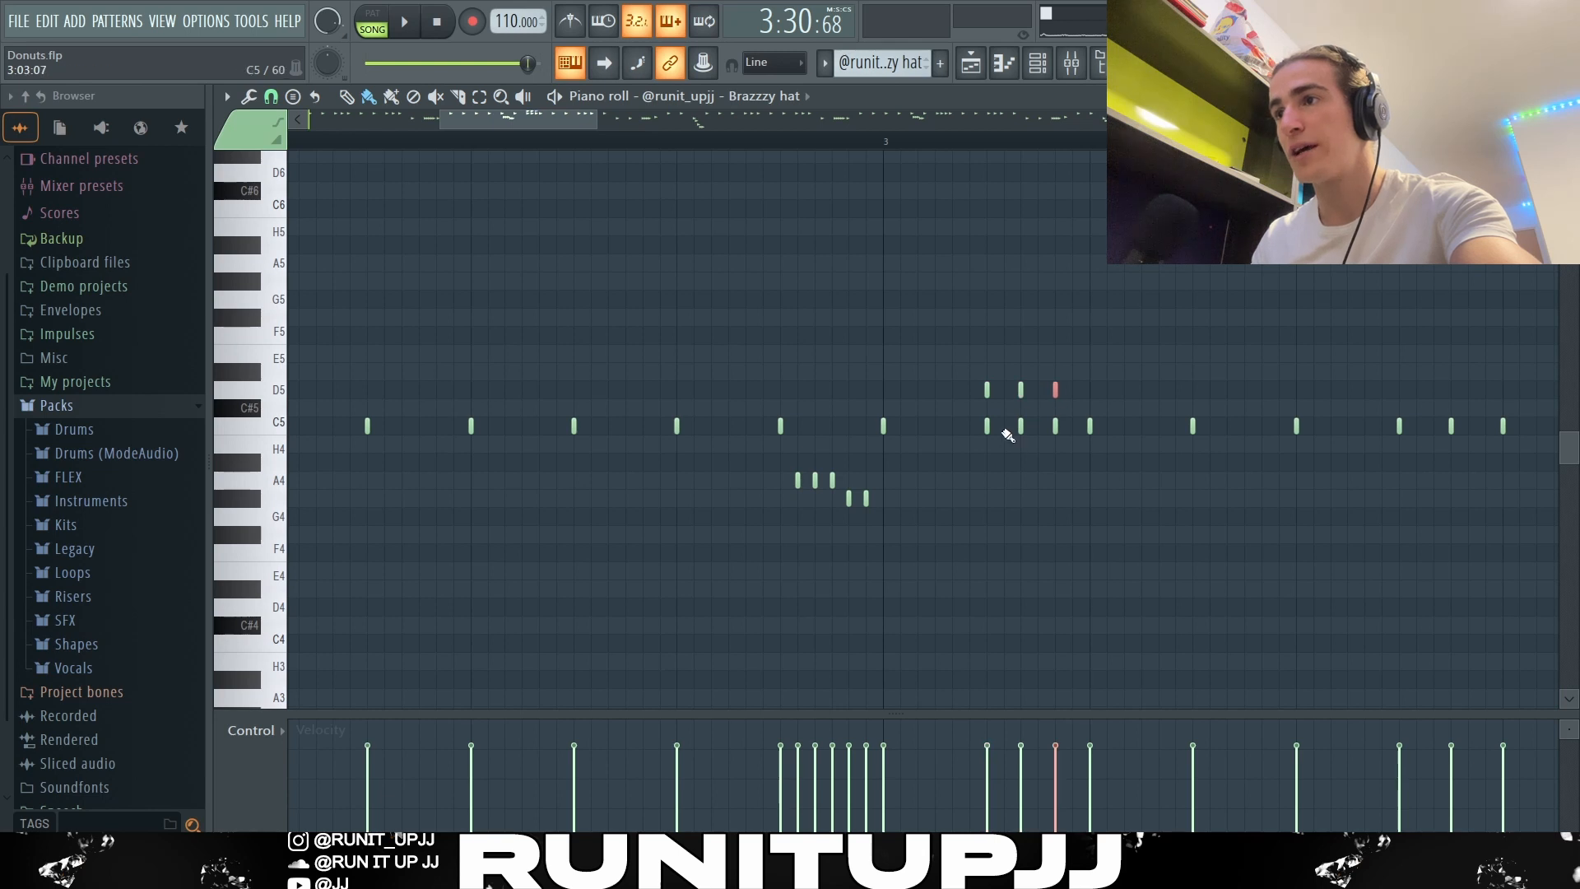
pyautogui.click(1090, 388)
pyautogui.rightClick(1090, 389)
pyautogui.rightClick(1056, 389)
pyautogui.rightClick(1021, 389)
pyautogui.rightClick(986, 390)
# Step: Examine the hat rhythm by selecting the three C5 notes in bar 3 and the lower-pitched rolls in bars 2 and 4
pyautogui.scroll(-3, 843, 460)
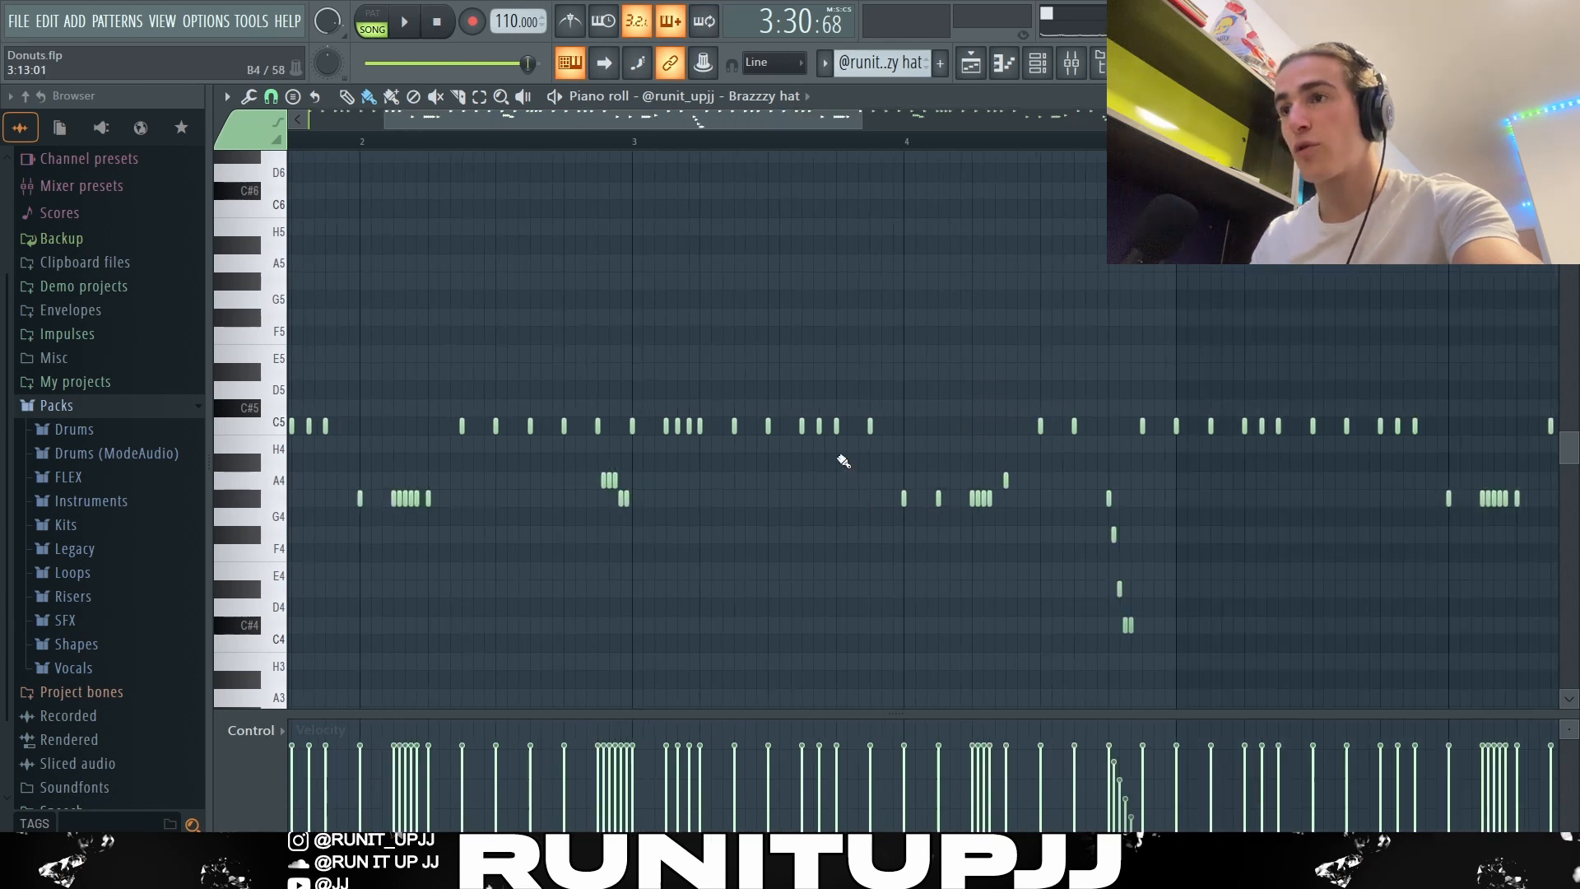
pyautogui.moveTo(859, 448); pyautogui.dragTo(795, 417)
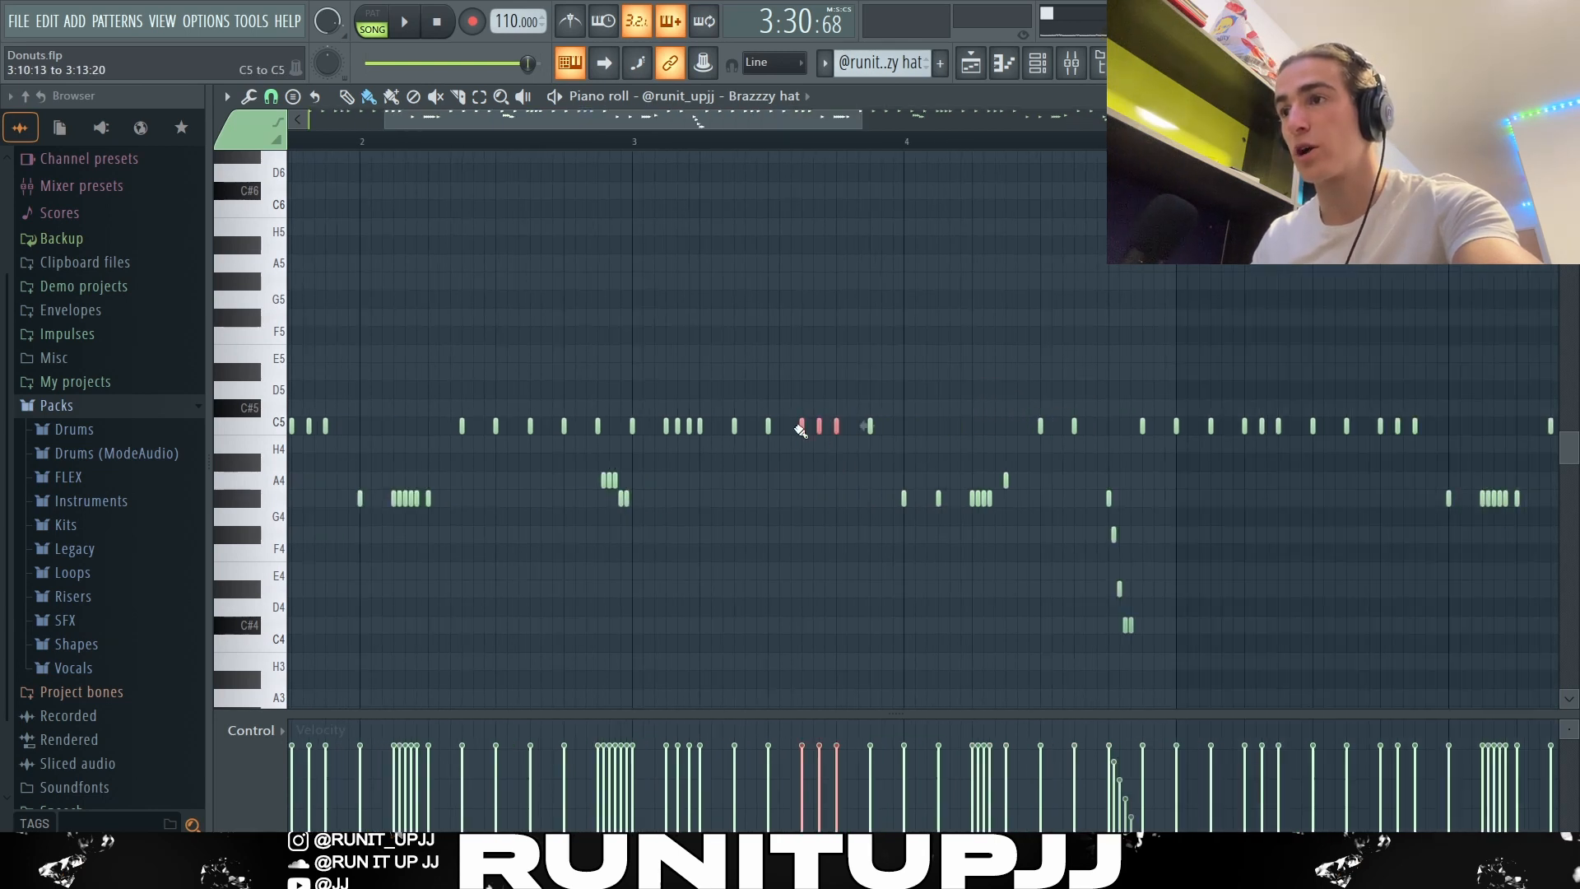
pyautogui.moveTo(1057, 514); pyautogui.dragTo(902, 471)
pyautogui.moveTo(474, 523); pyautogui.dragTo(311, 489)
pyautogui.keyDown('ctrl'); pyautogui.click(945, 536); pyautogui.keyUp('ctrl')
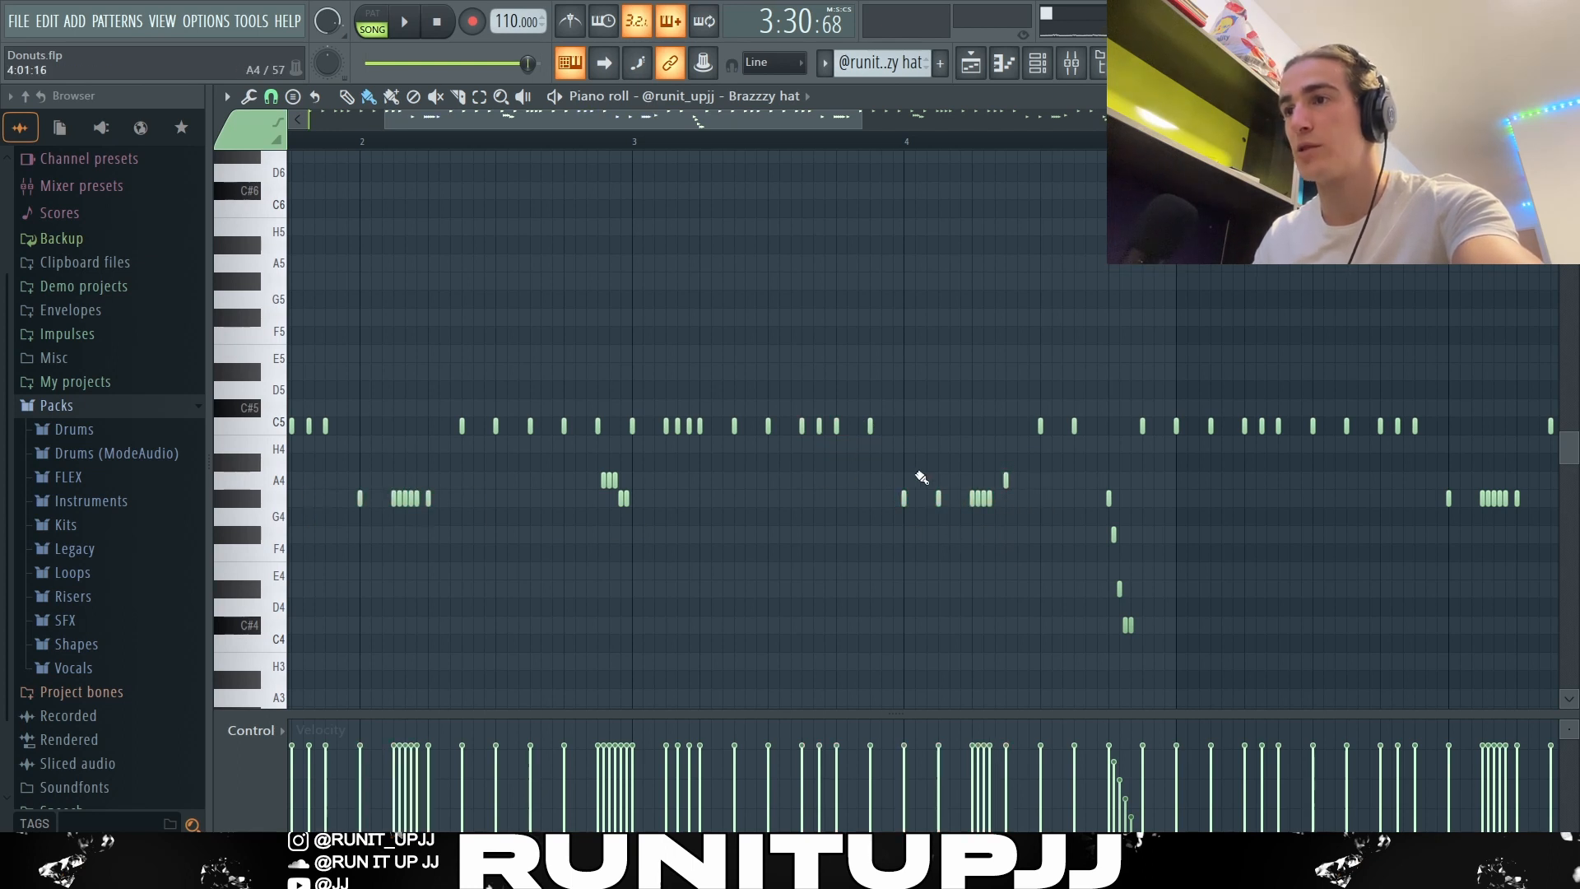
pyautogui.moveTo(899, 473); pyautogui.dragTo(1010, 533)
pyautogui.keyDown('ctrl'); pyautogui.click(1185, 568); pyautogui.keyUp('ctrl')
# Step: Place the first note of bar 4's descending hat roll on G#4 and draw a falling velocity ramp across the roll
pyautogui.scroll(4, 1190, 570)
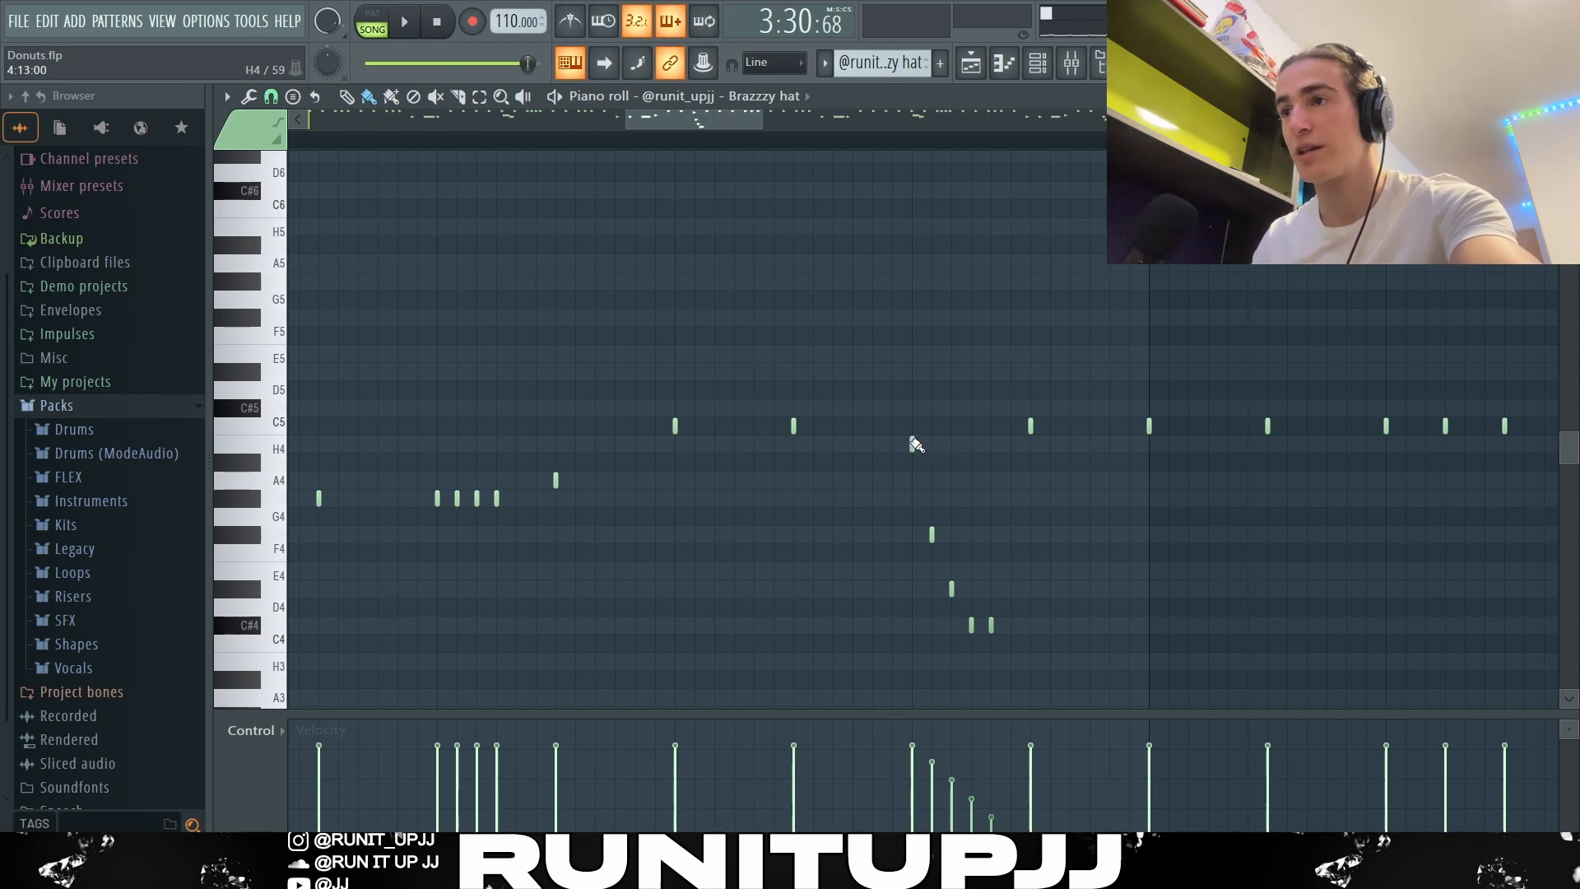
pyautogui.moveTo(917, 444); pyautogui.dragTo(916, 498)
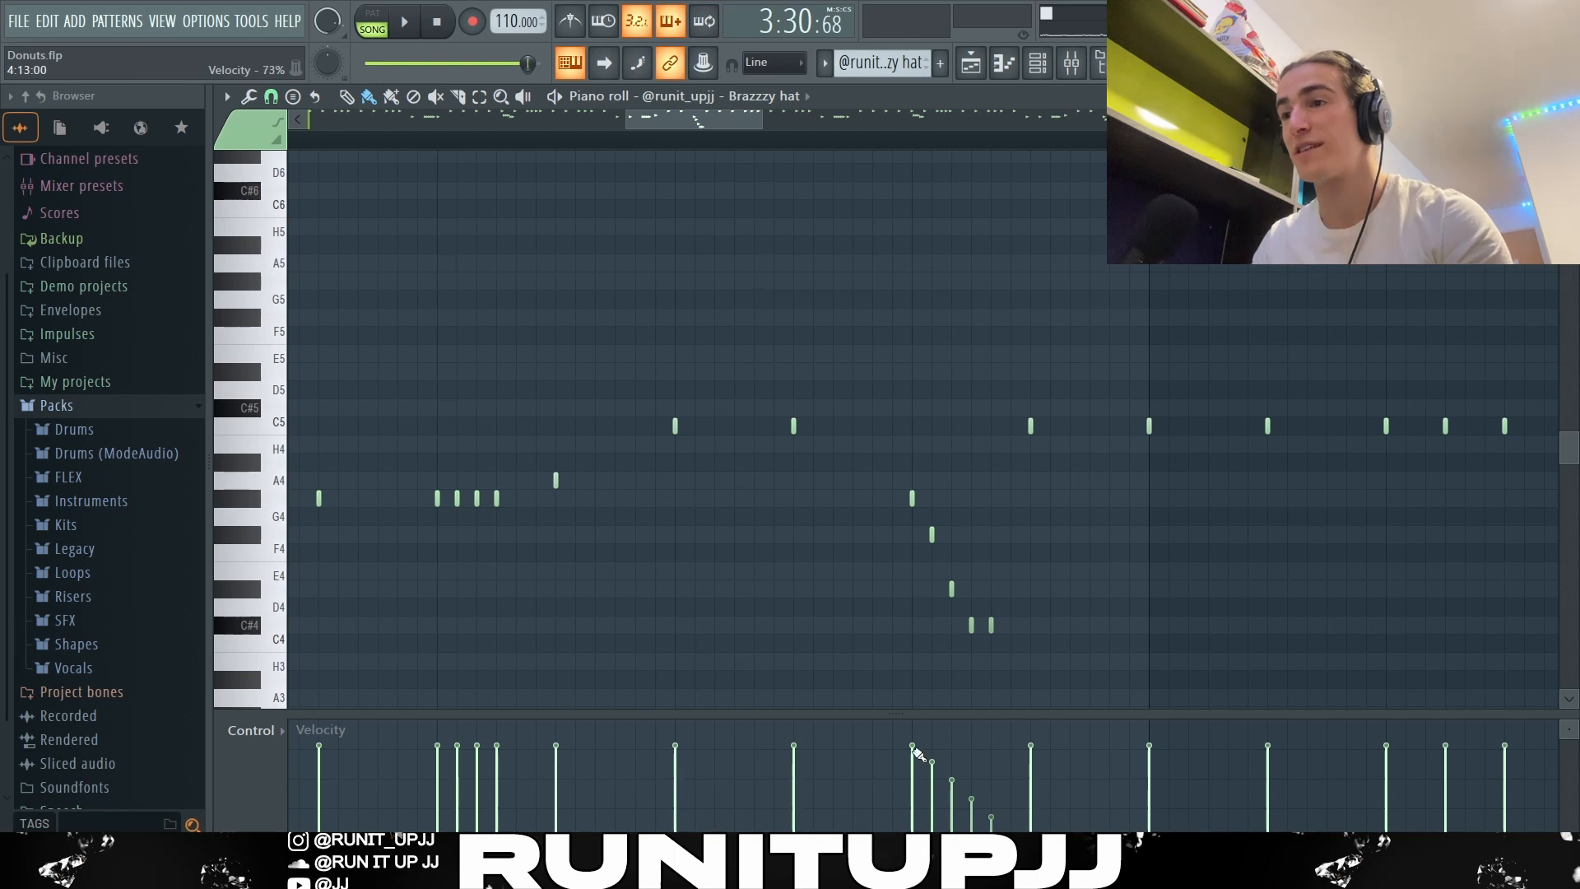
pyautogui.moveTo(915, 750); pyautogui.dragTo(1002, 817)
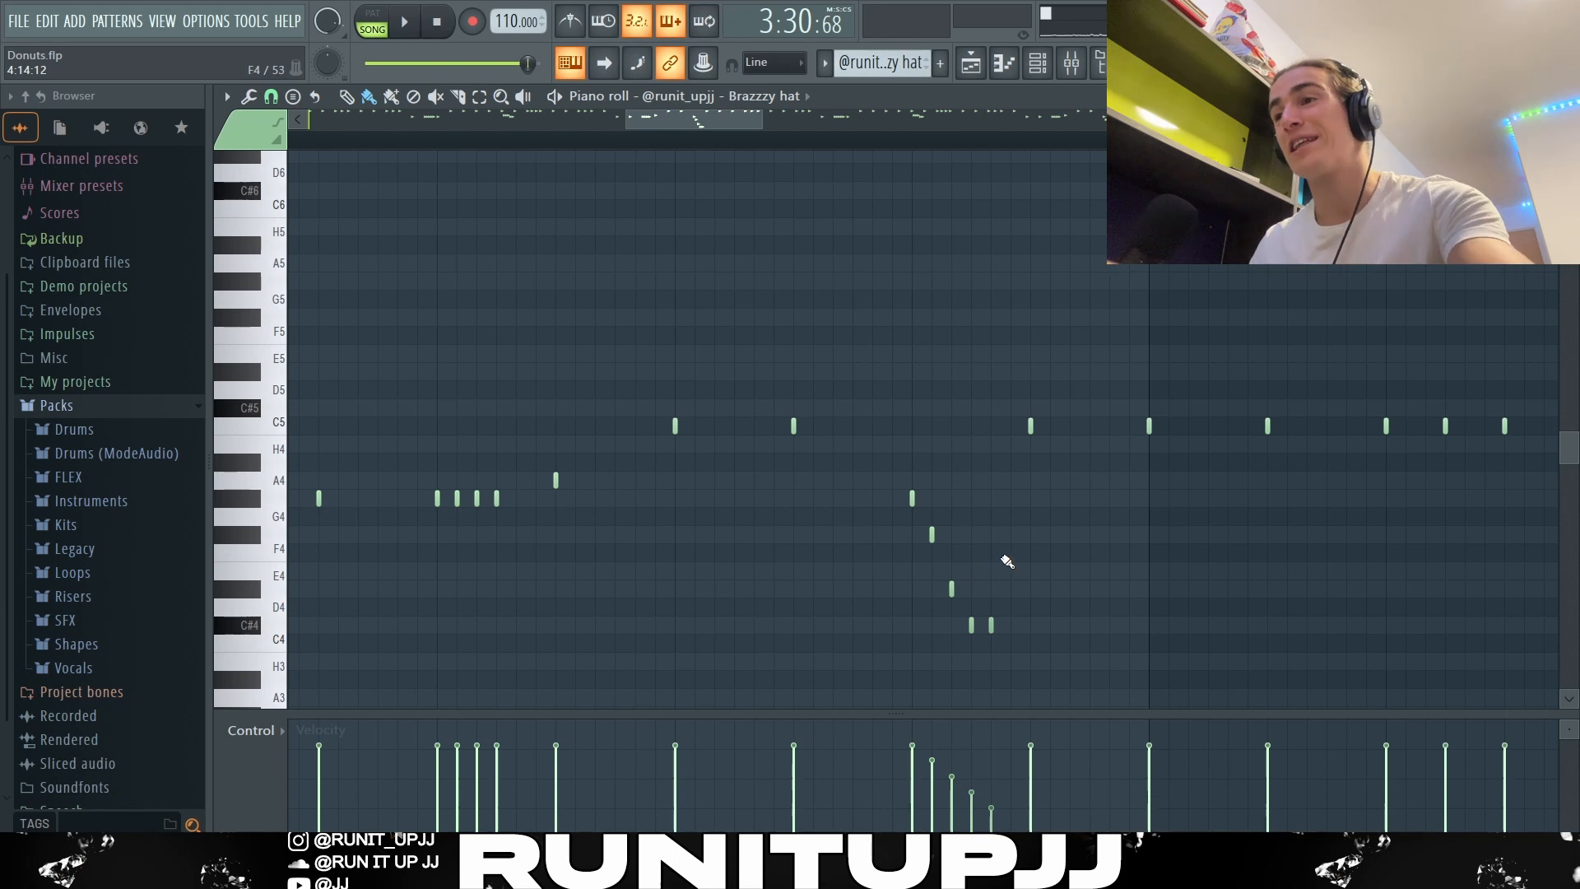
# Step: Set the piano roll snap to 1/6 beat, and play the Brazzzy hat pattern through to bar 8
pyautogui.scroll(-5, 1007, 562)
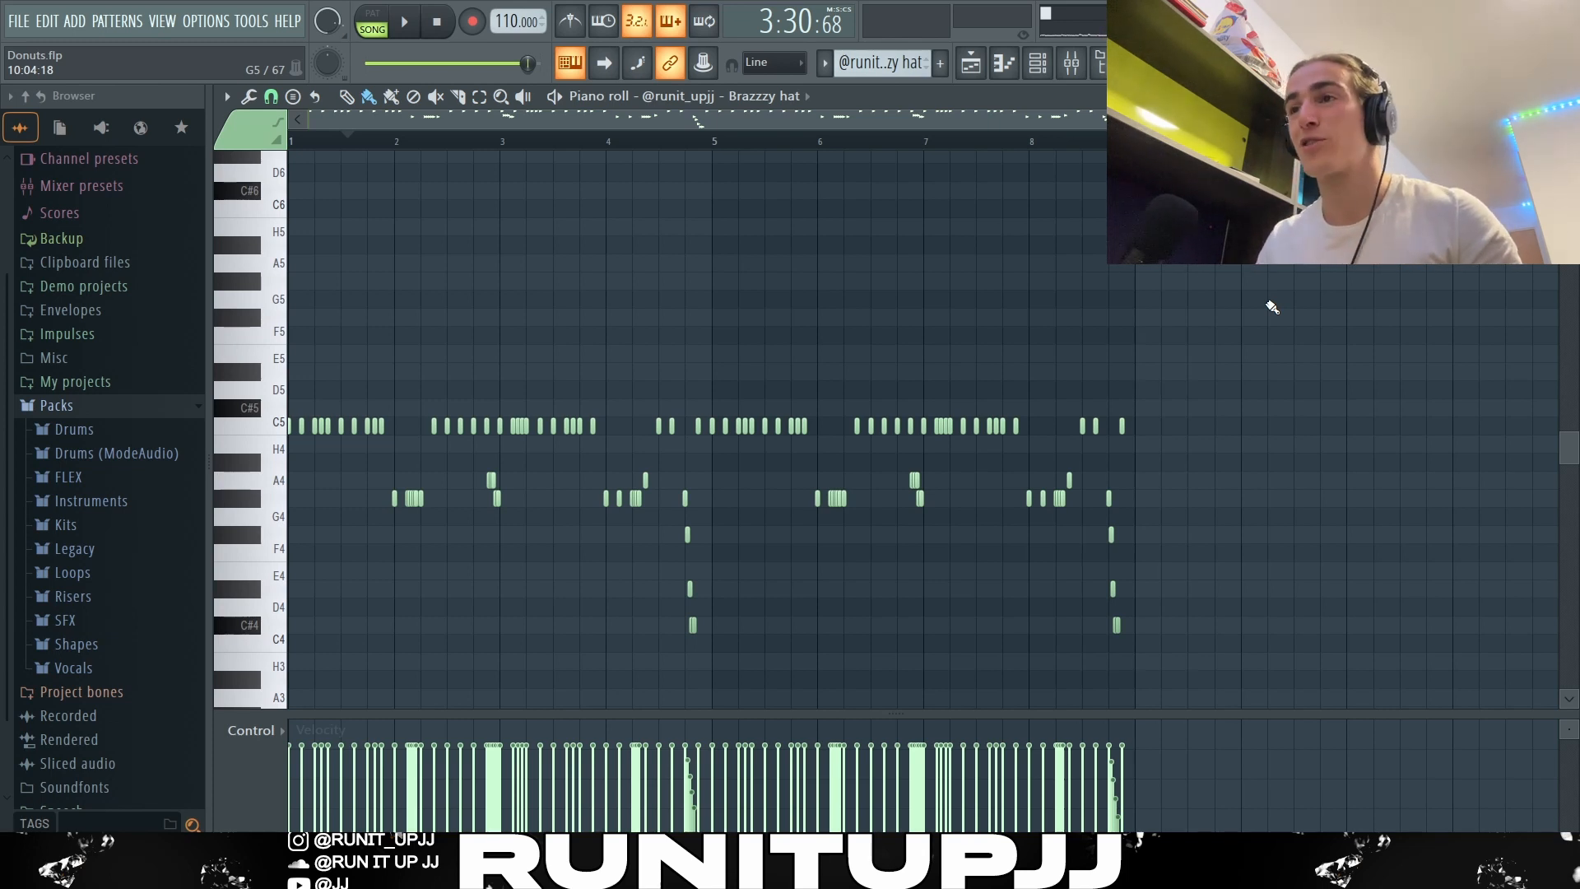
pyautogui.click(270, 97)
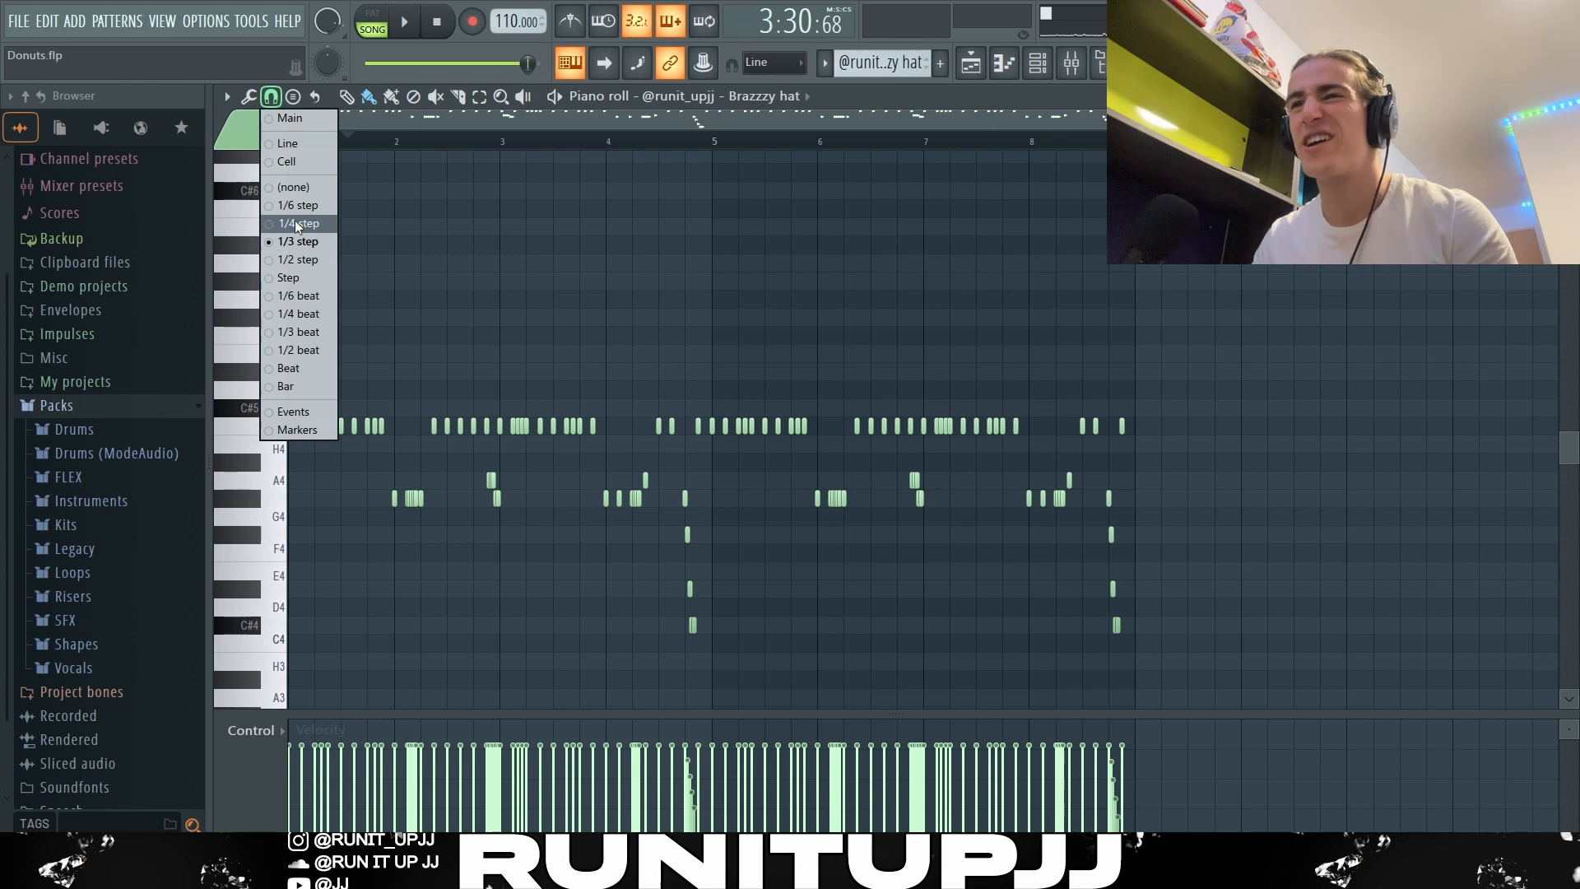
pyautogui.click(314, 298)
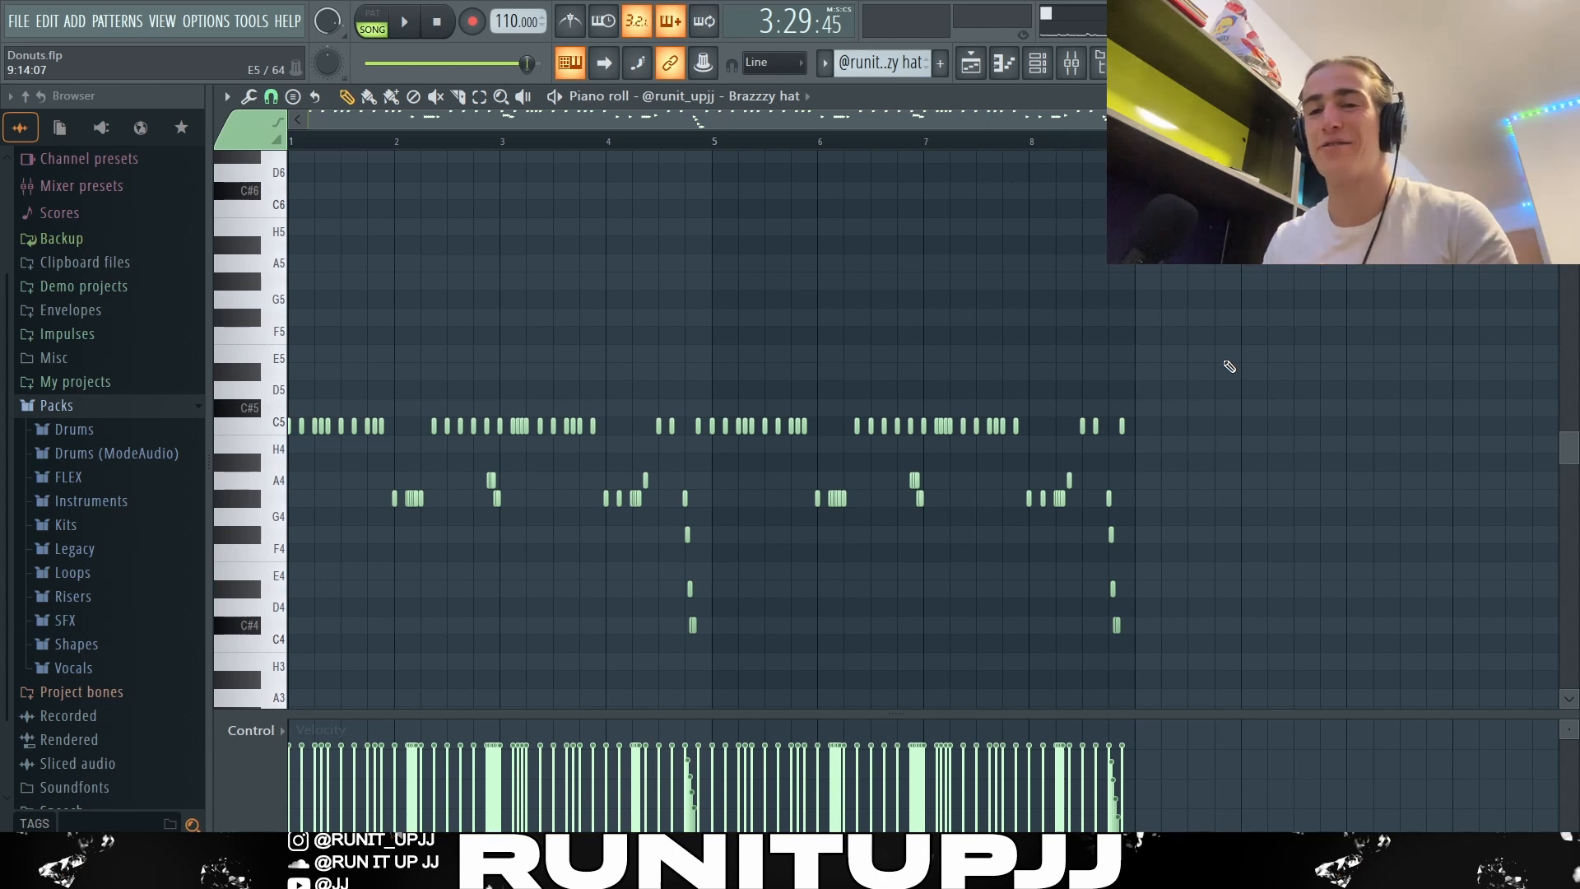
pyautogui.press('space')
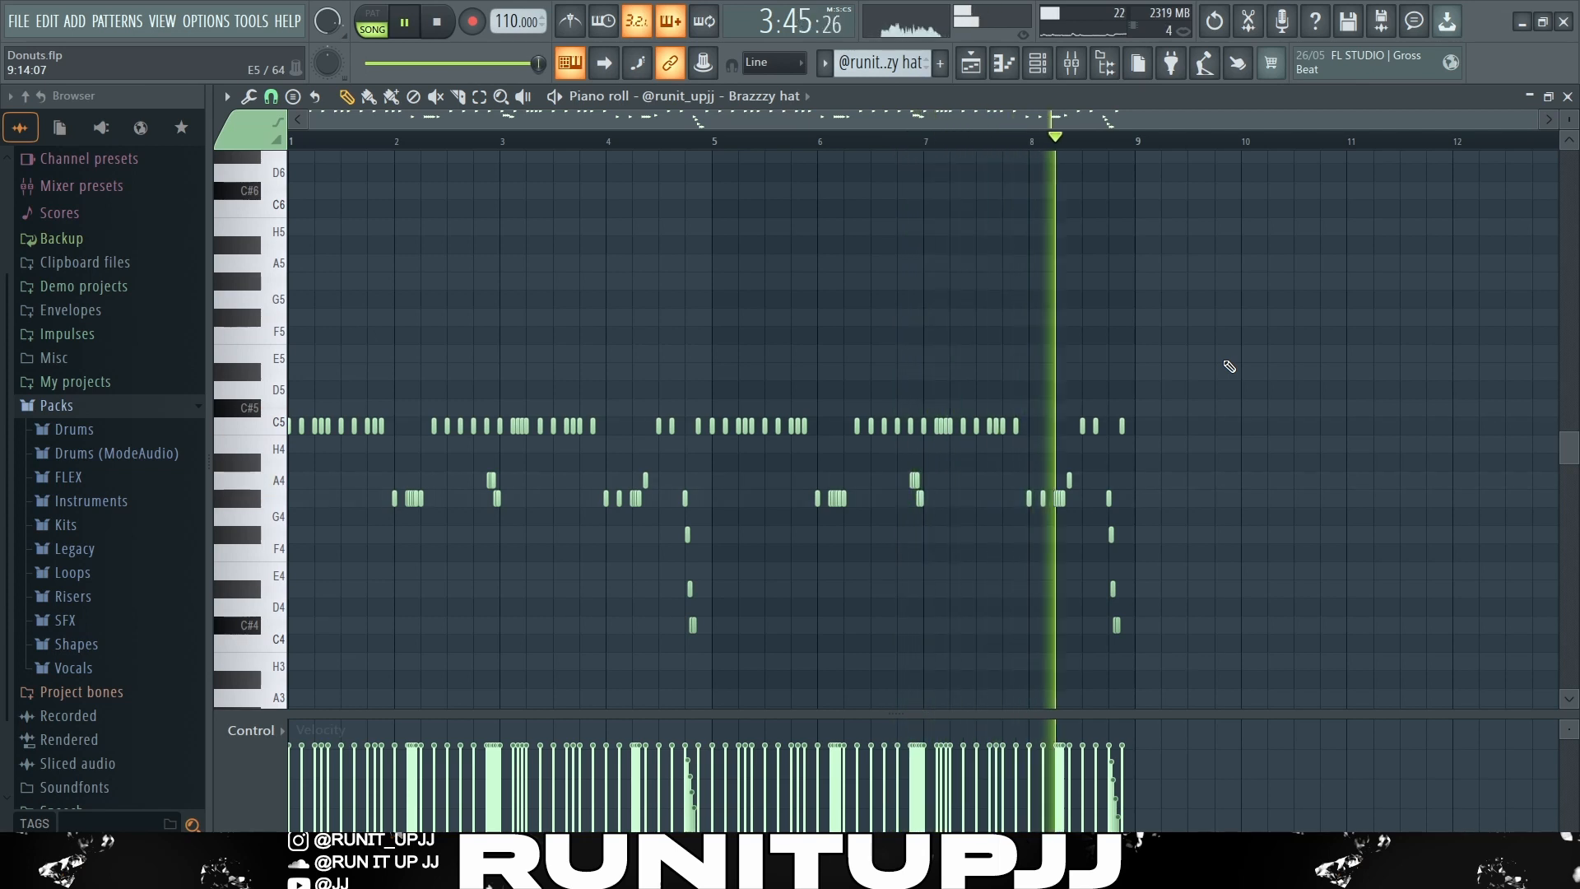
pyautogui.press('space')
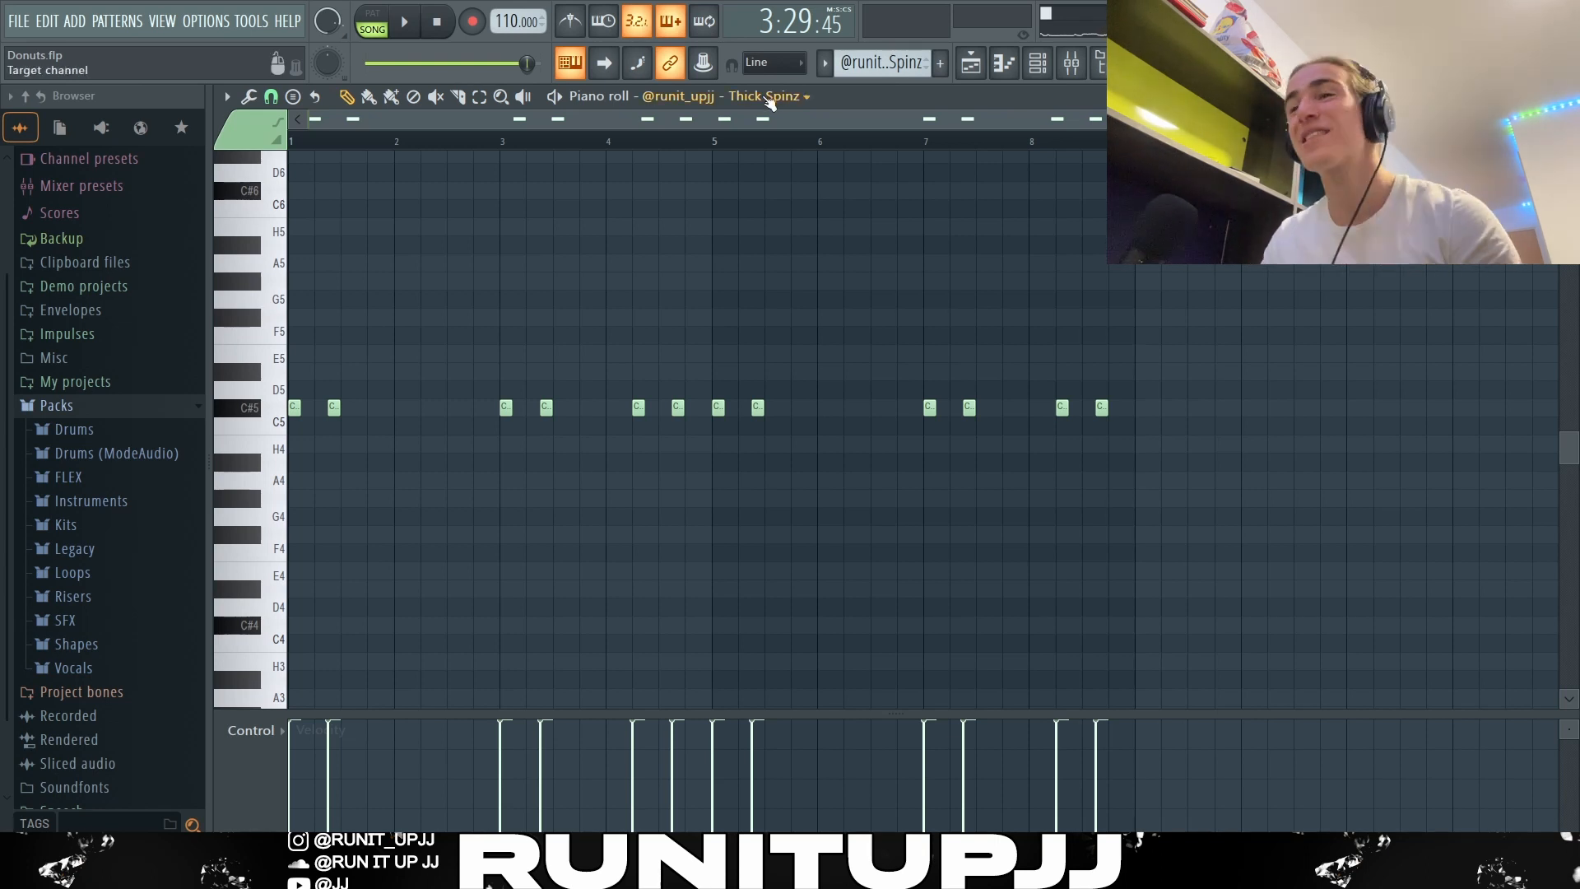
# Step: Examine the Thick Spinz pattern by selecting bars 1 to 2, bars 1 to 4 and all eight bars in turn
pyautogui.moveTo(502, 144); pyautogui.dragTo(7, 256)
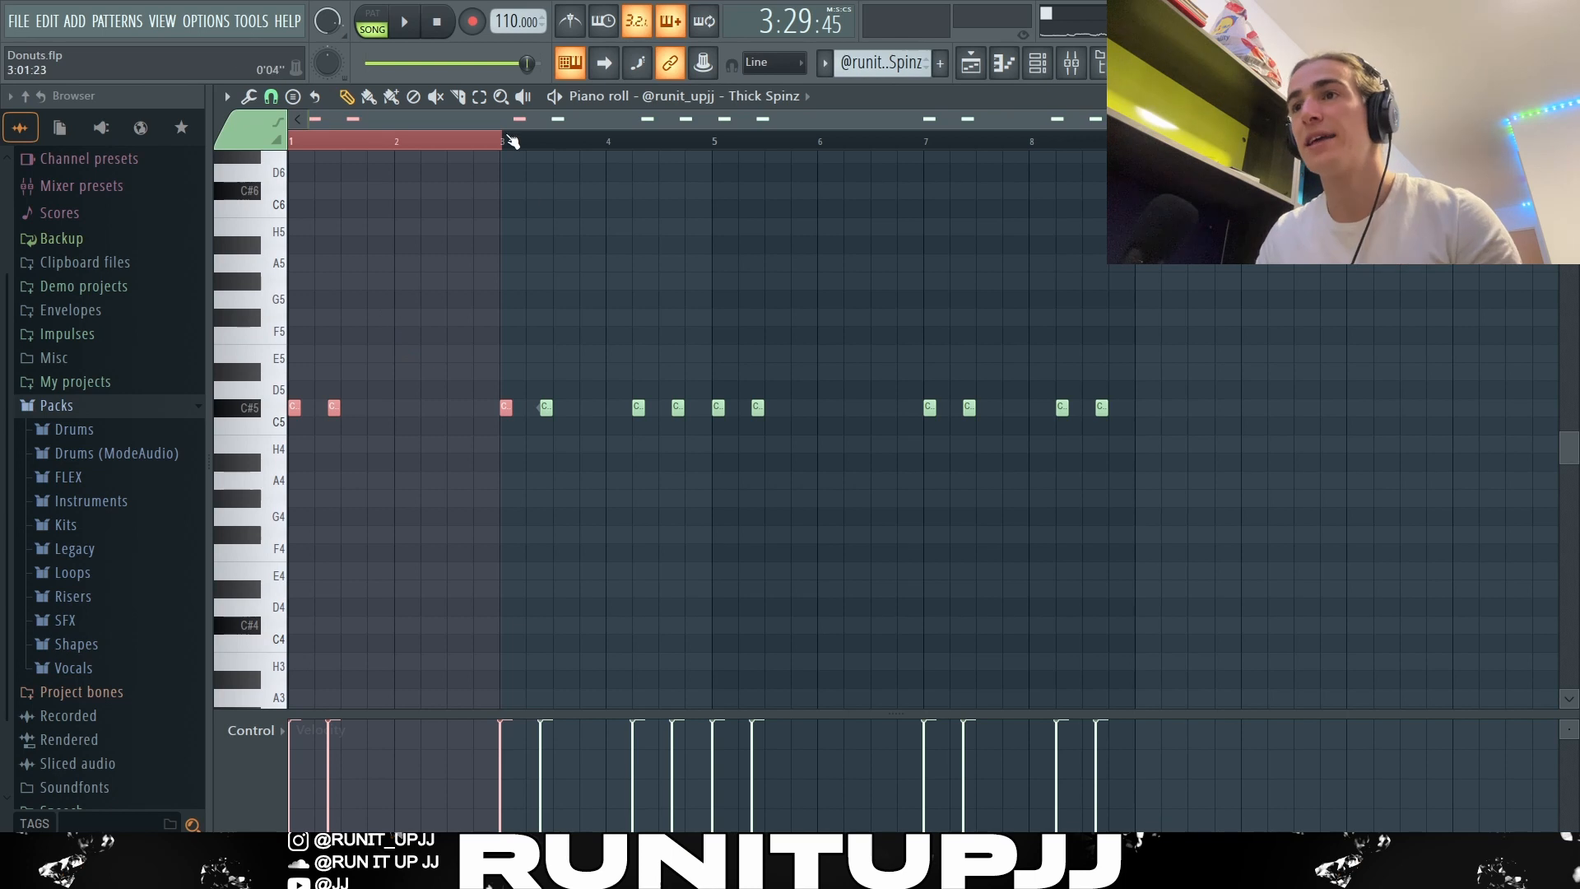
pyautogui.moveTo(512, 141); pyautogui.dragTo(716, 142)
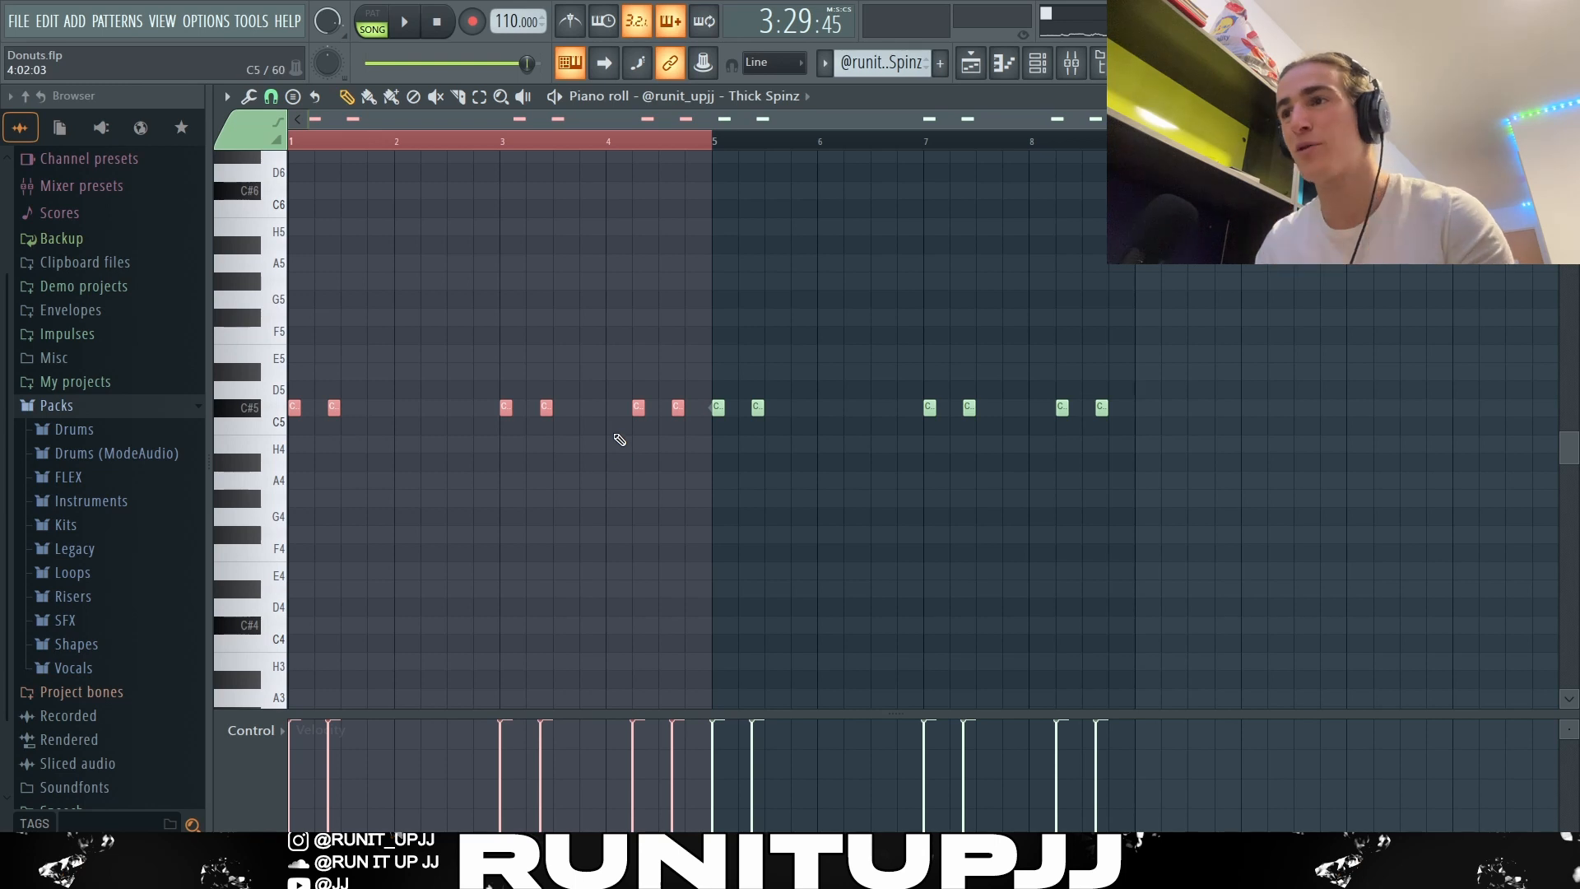
pyautogui.moveTo(730, 145); pyautogui.dragTo(1140, 408)
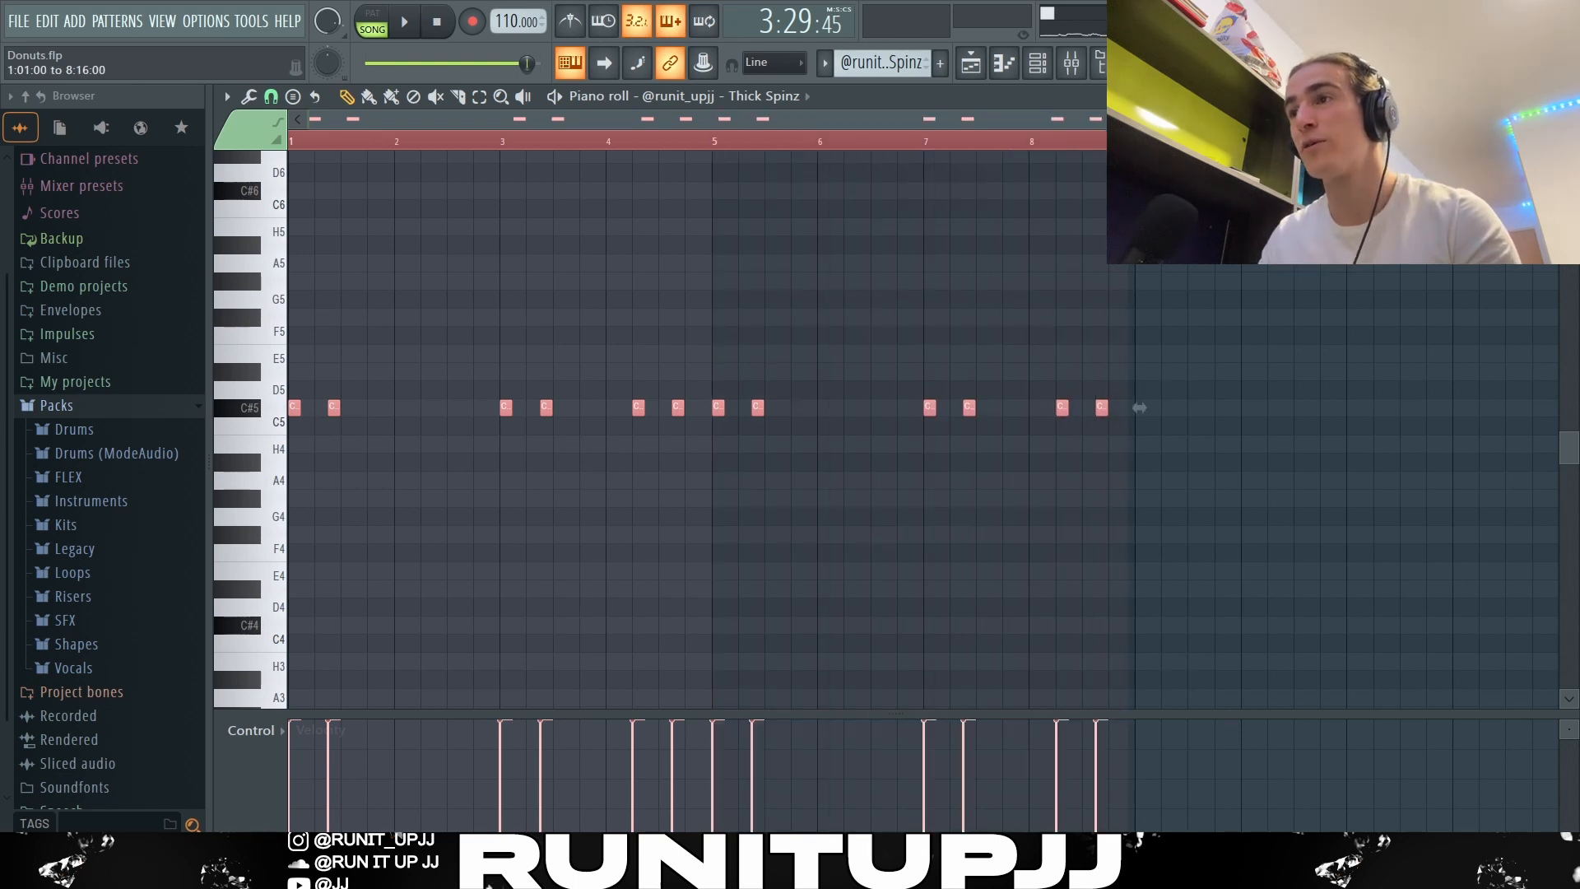
pyautogui.click(1257, 273)
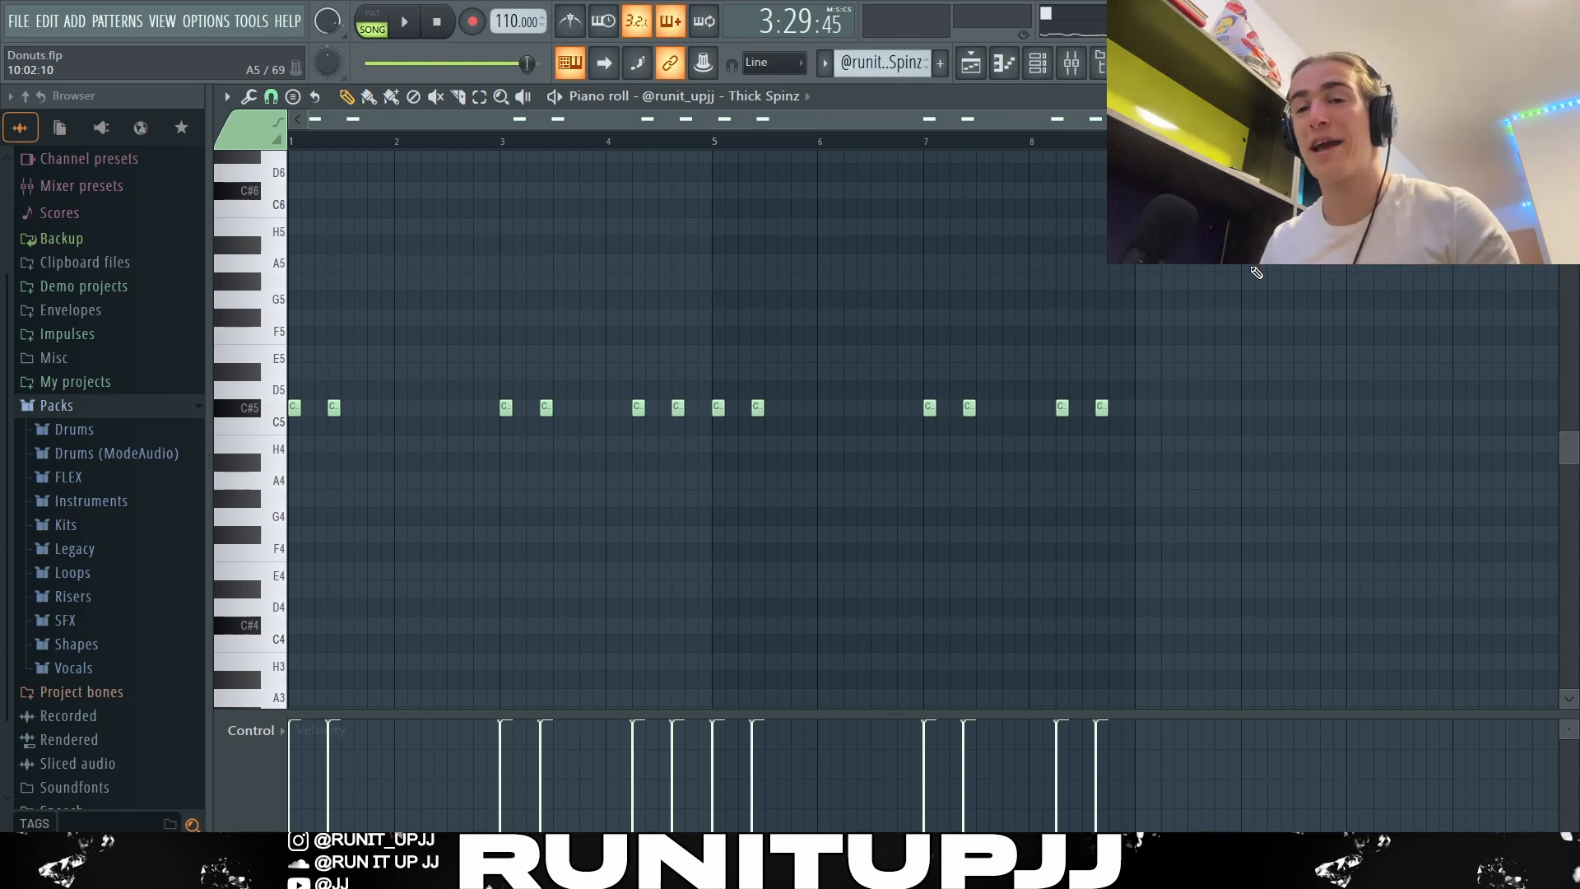
# Step: Try lowering the velocity of all Thick Spinz notes, restore it to full, and play the pattern through to bar 8
pyautogui.hotkey('ctrl', 'a')
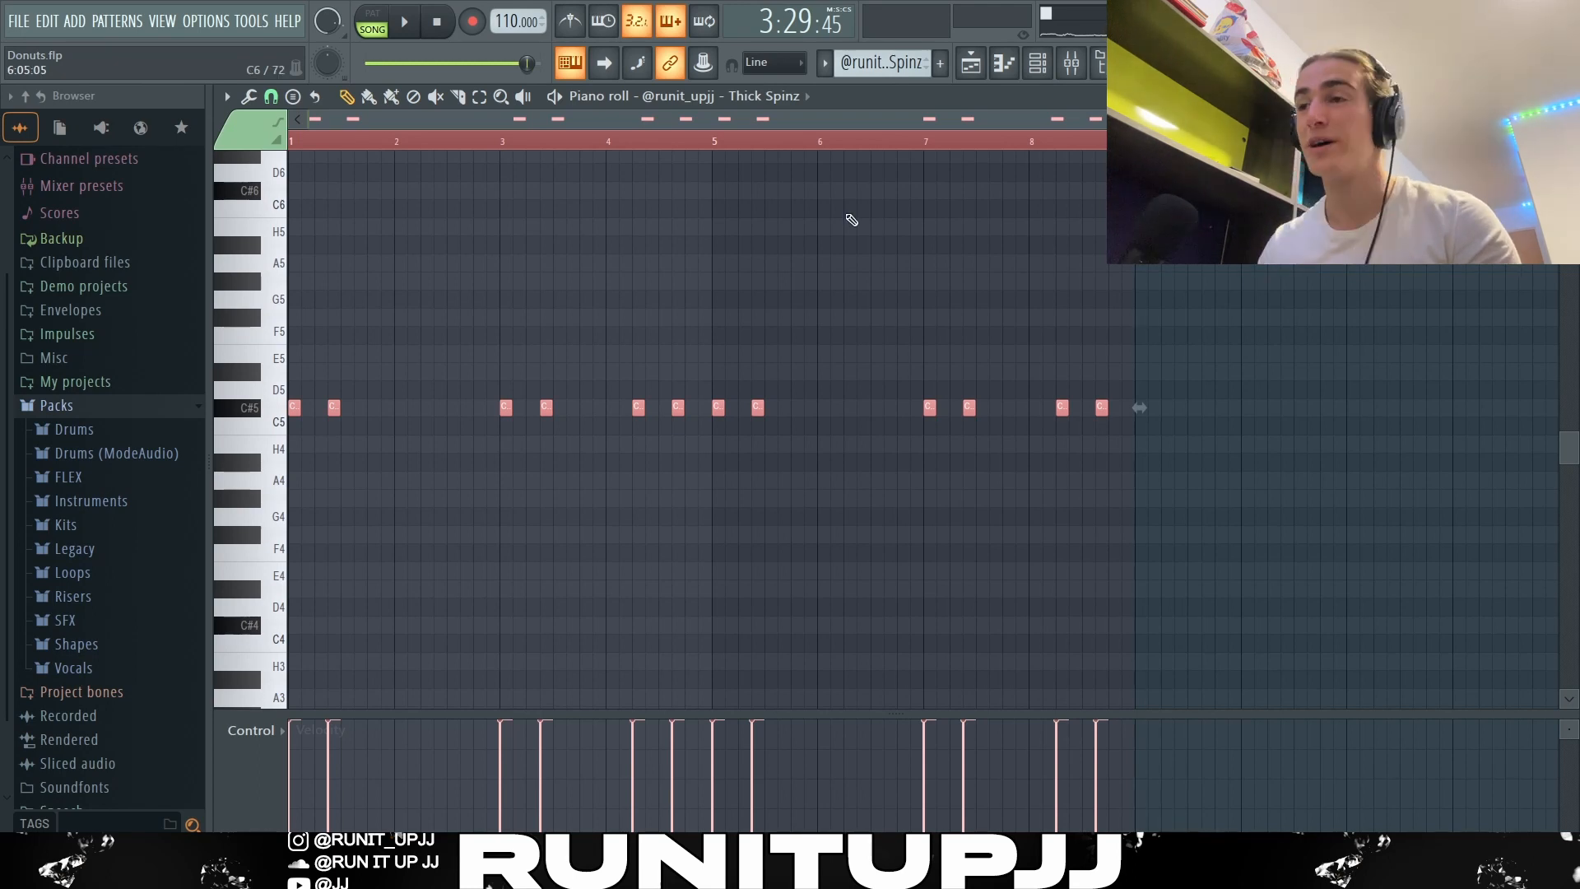
pyautogui.scroll(-2, 851, 188)
pyautogui.scroll(2, 853, 186)
pyautogui.scroll(-3, 854, 185)
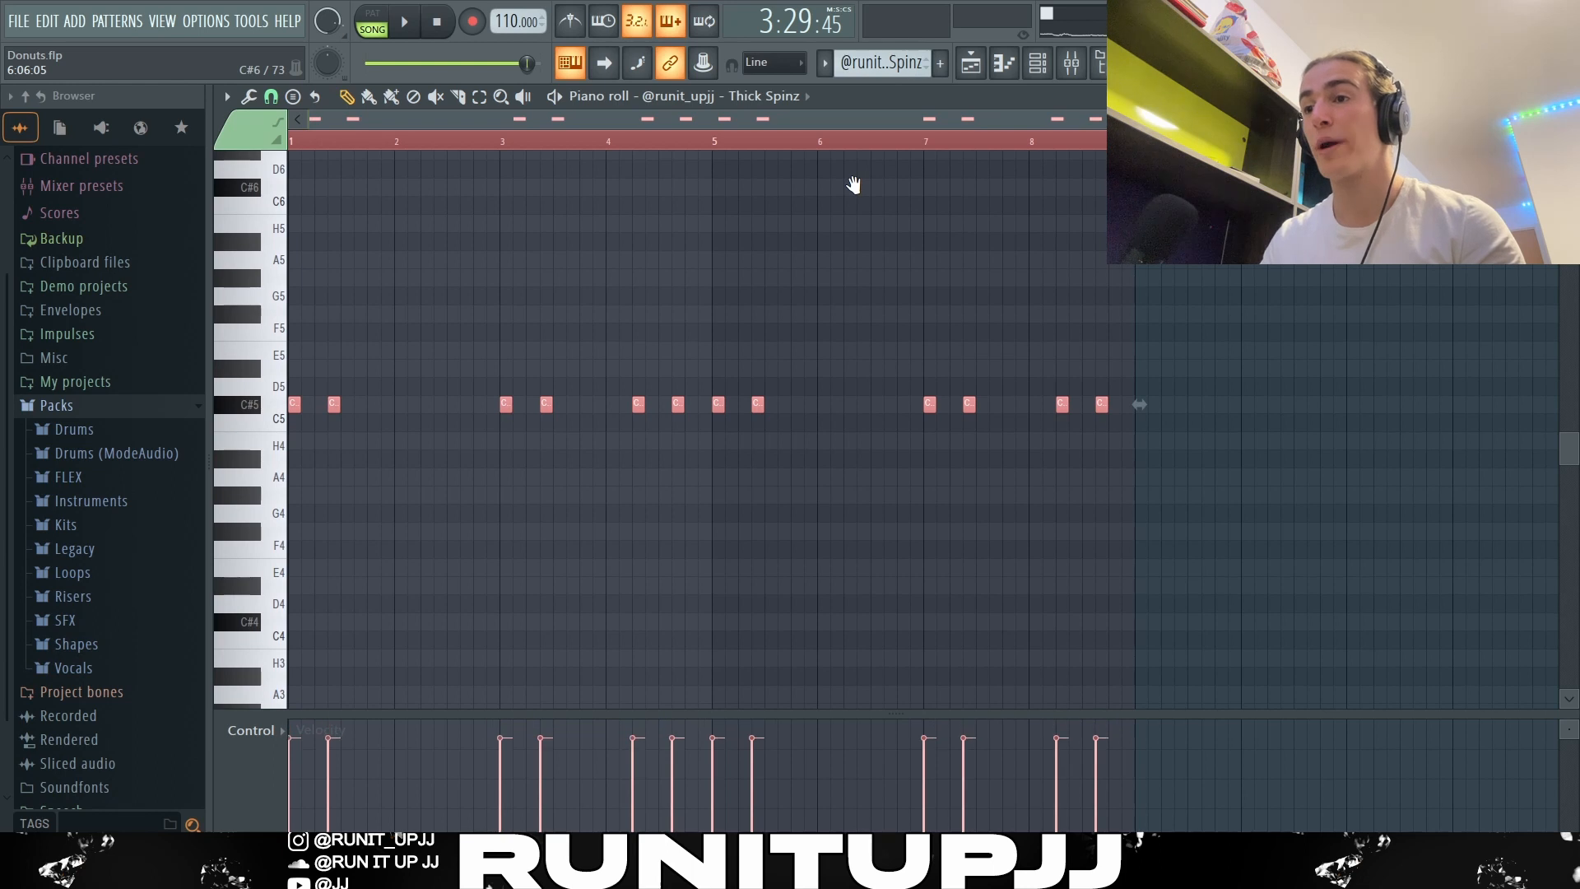
pyautogui.scroll(3, 854, 185)
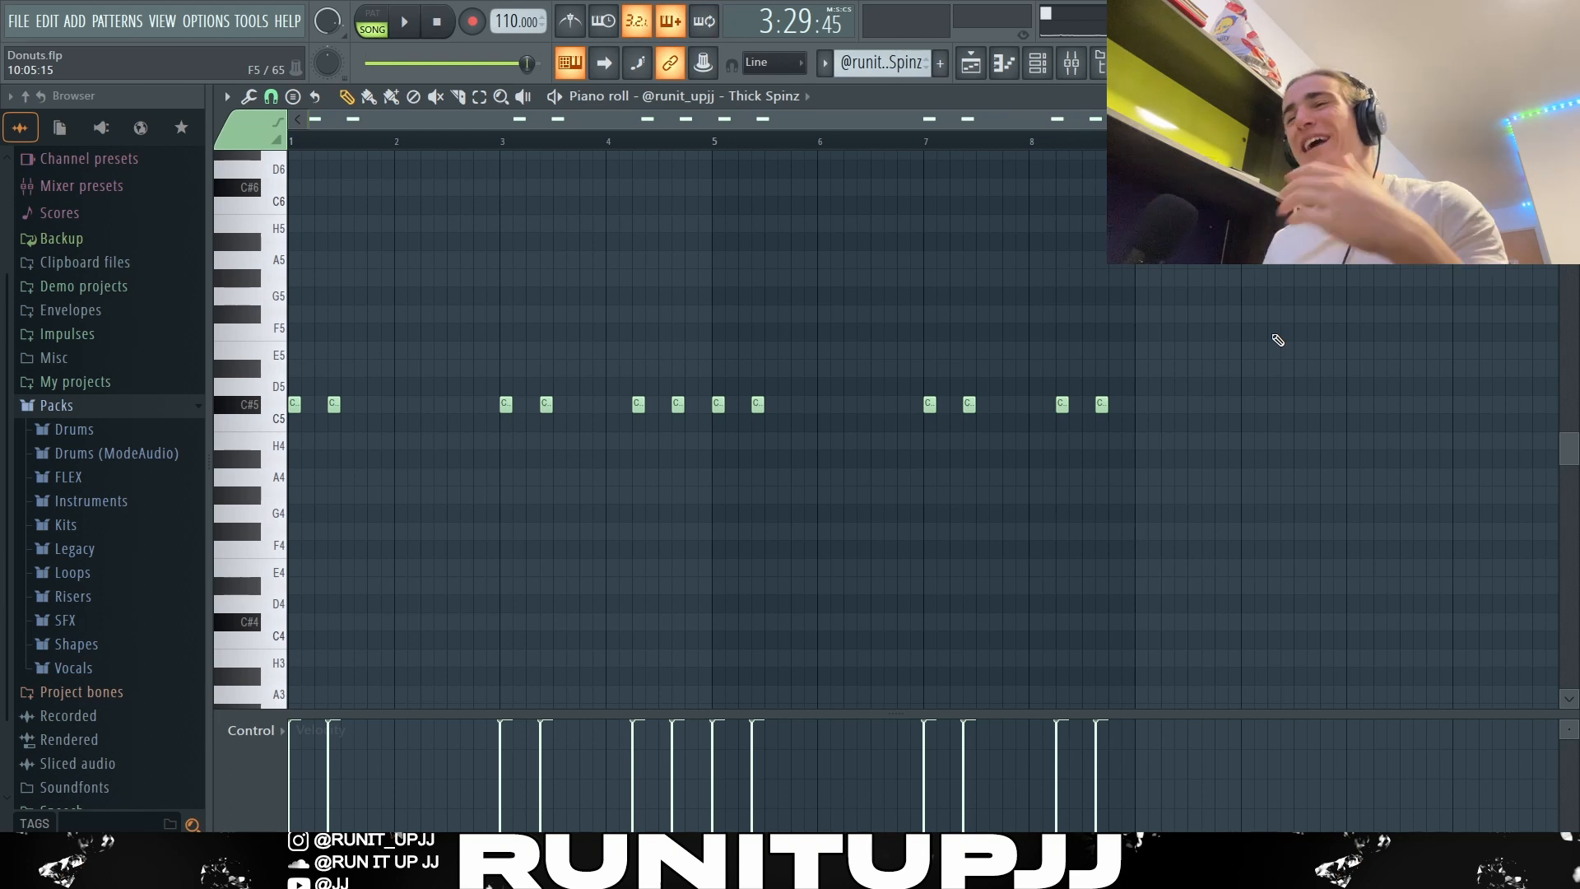
pyautogui.press('space')
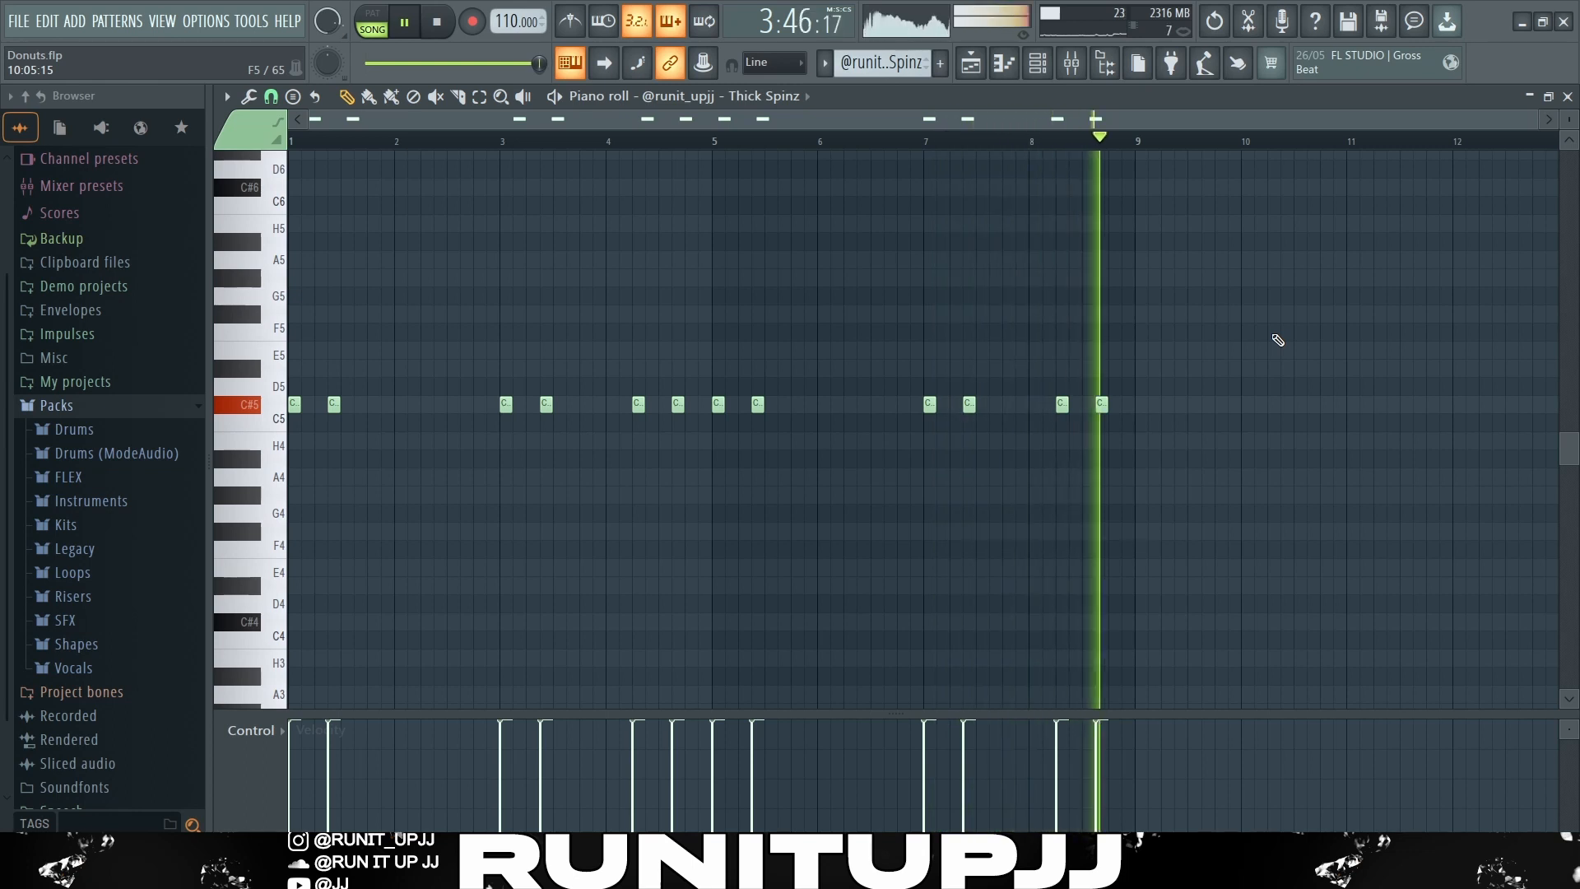
pyautogui.press('space')
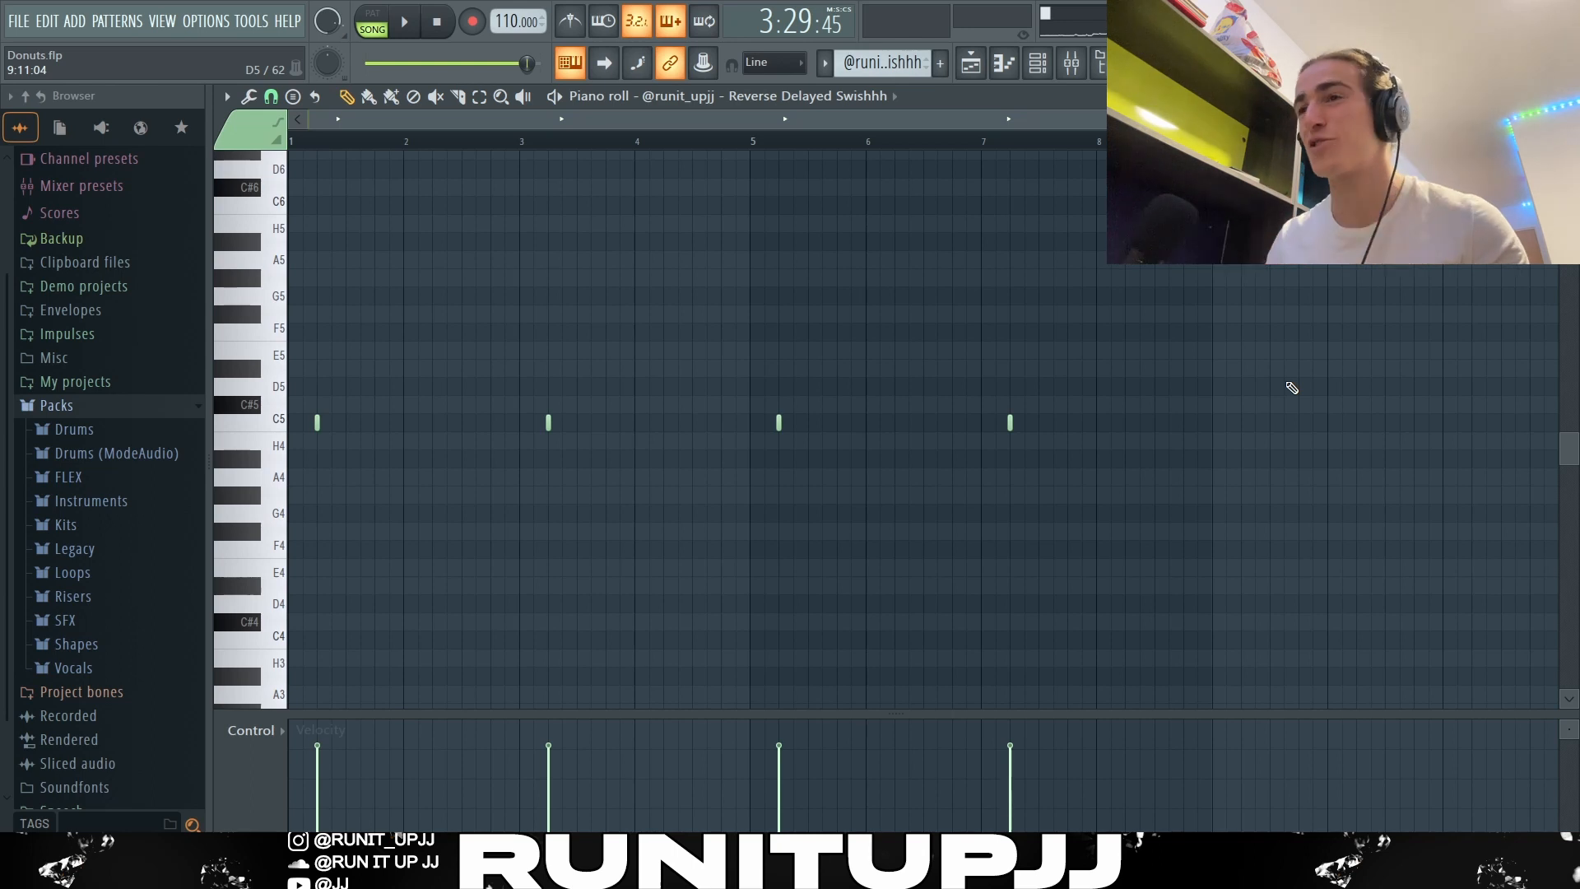
# Step: Examine the Reverse Delayed Swishhh pattern by selecting bars 1 to 2 and the repeated hits from bar 3
pyautogui.moveTo(518, 144); pyautogui.dragTo(284, 146)
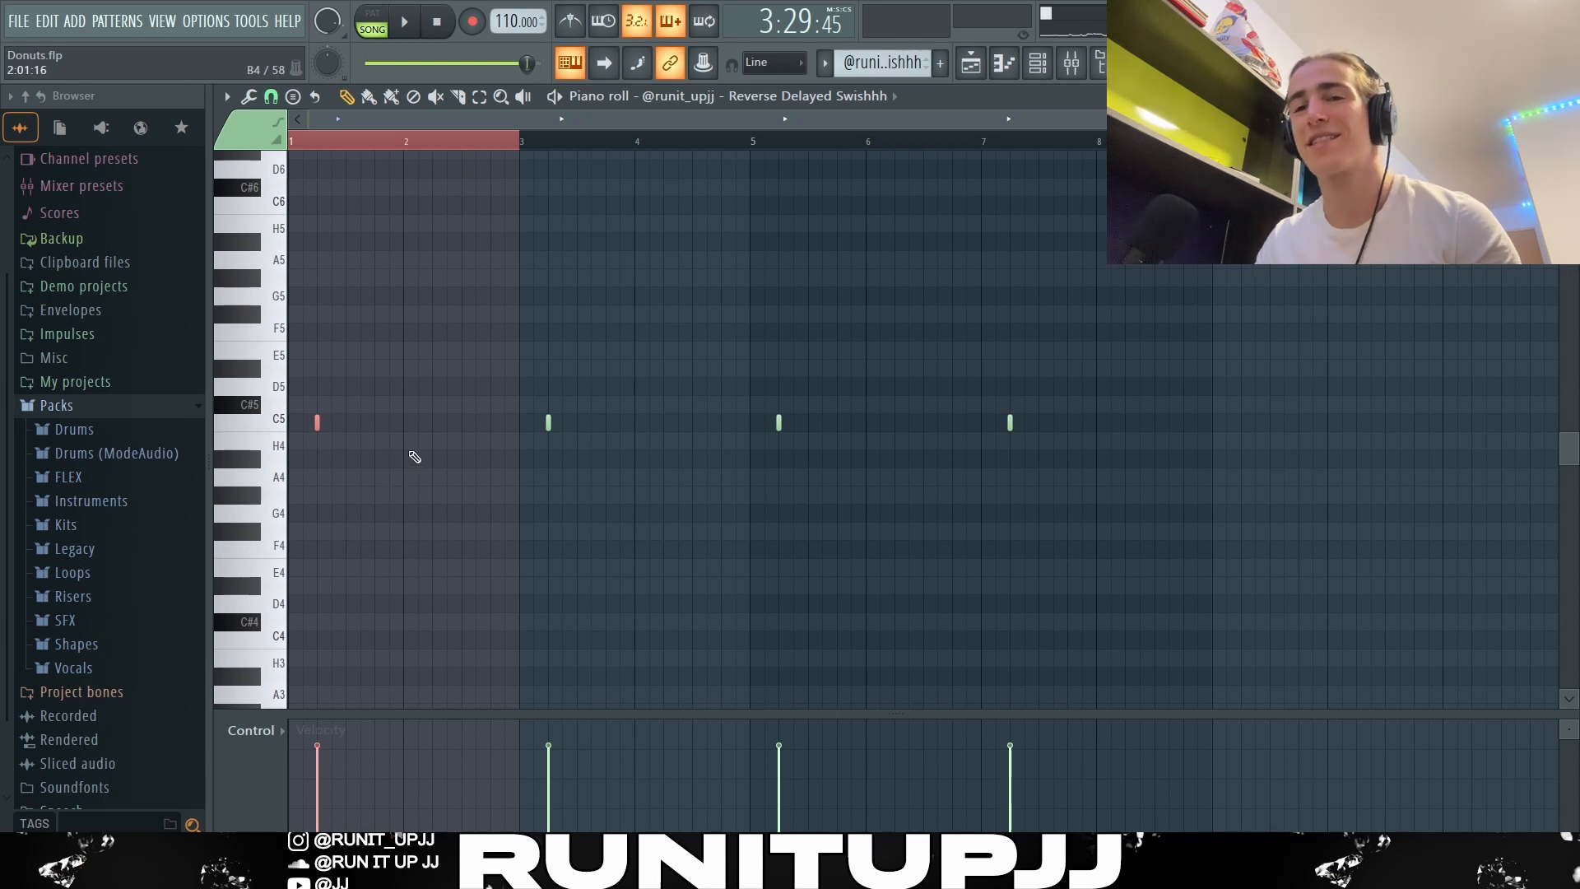
pyautogui.moveTo(522, 141); pyautogui.dragTo(1033, 420)
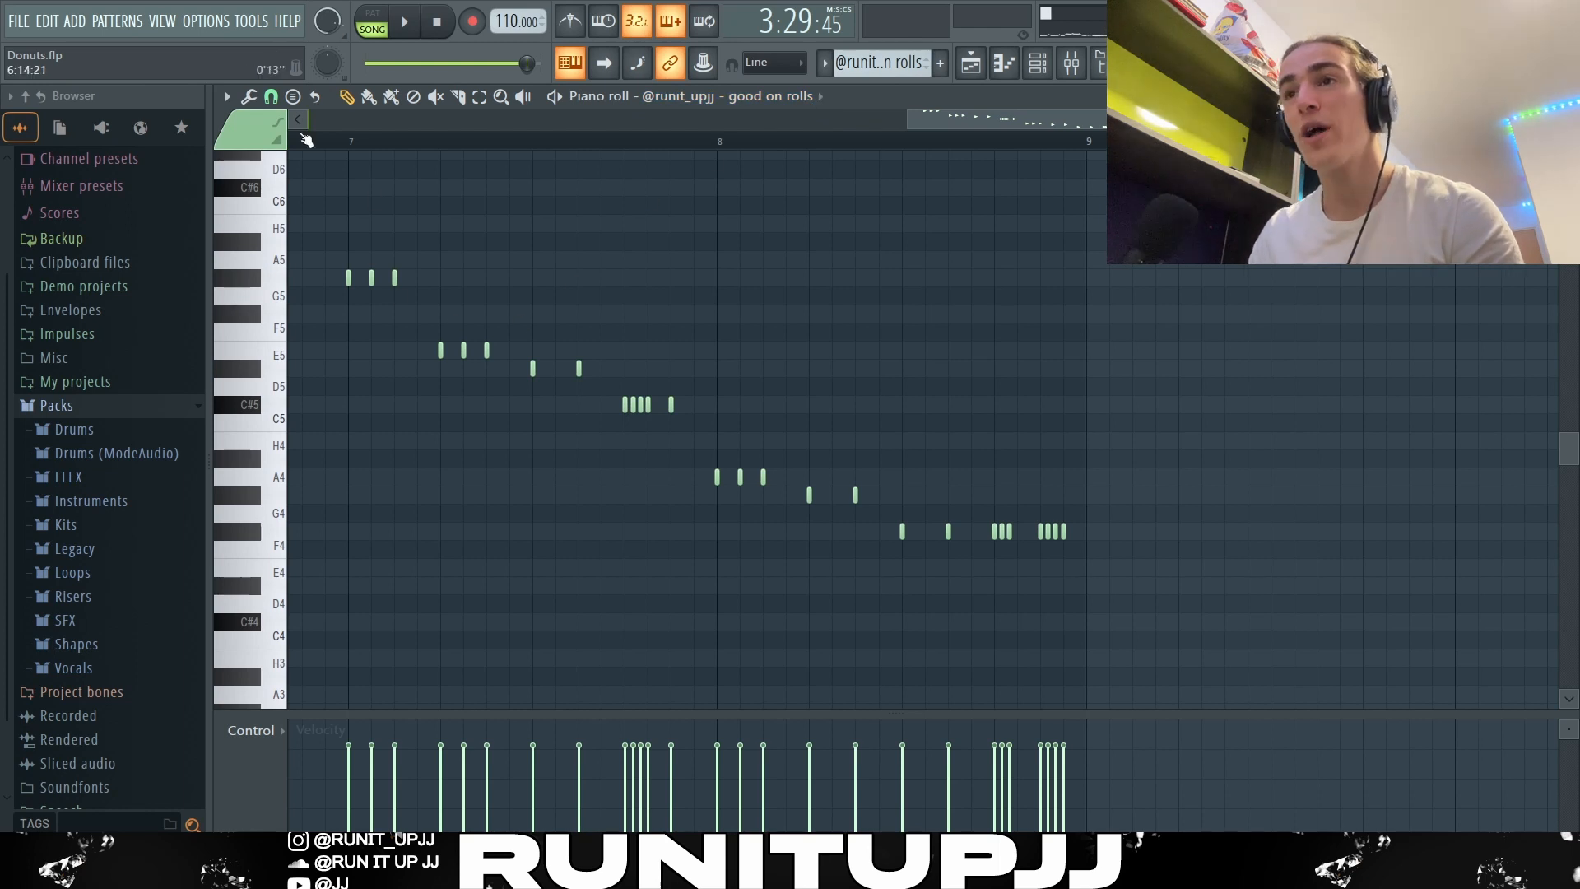
# Step: Set the piano roll snap to 1/3 step for the good on rolls pattern
pyautogui.click(288, 96)
pyautogui.click(279, 95)
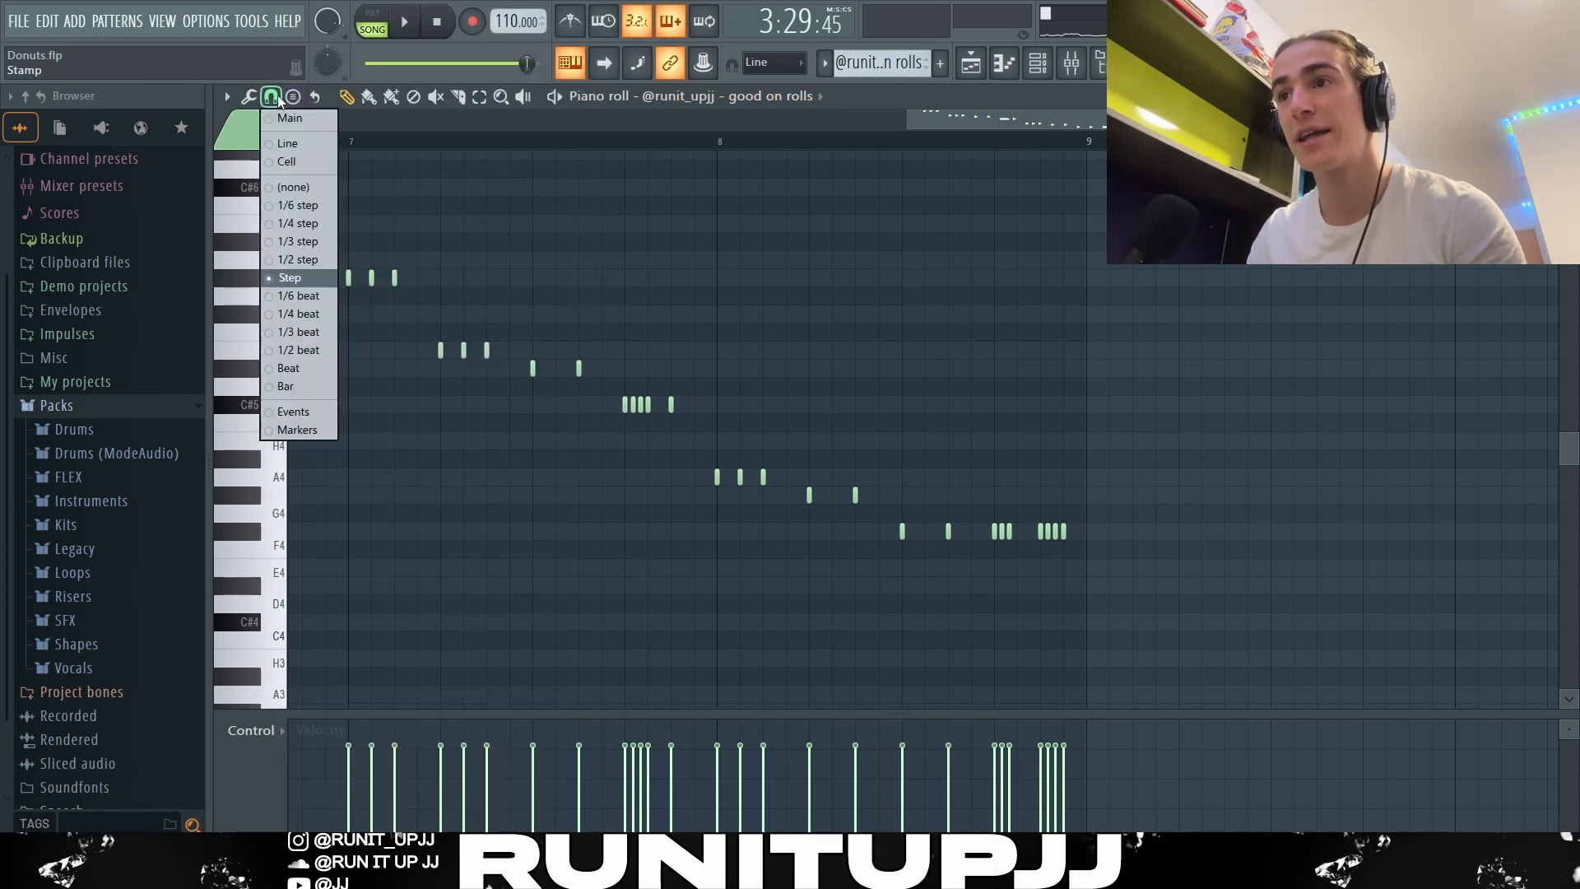
pyautogui.click(270, 245)
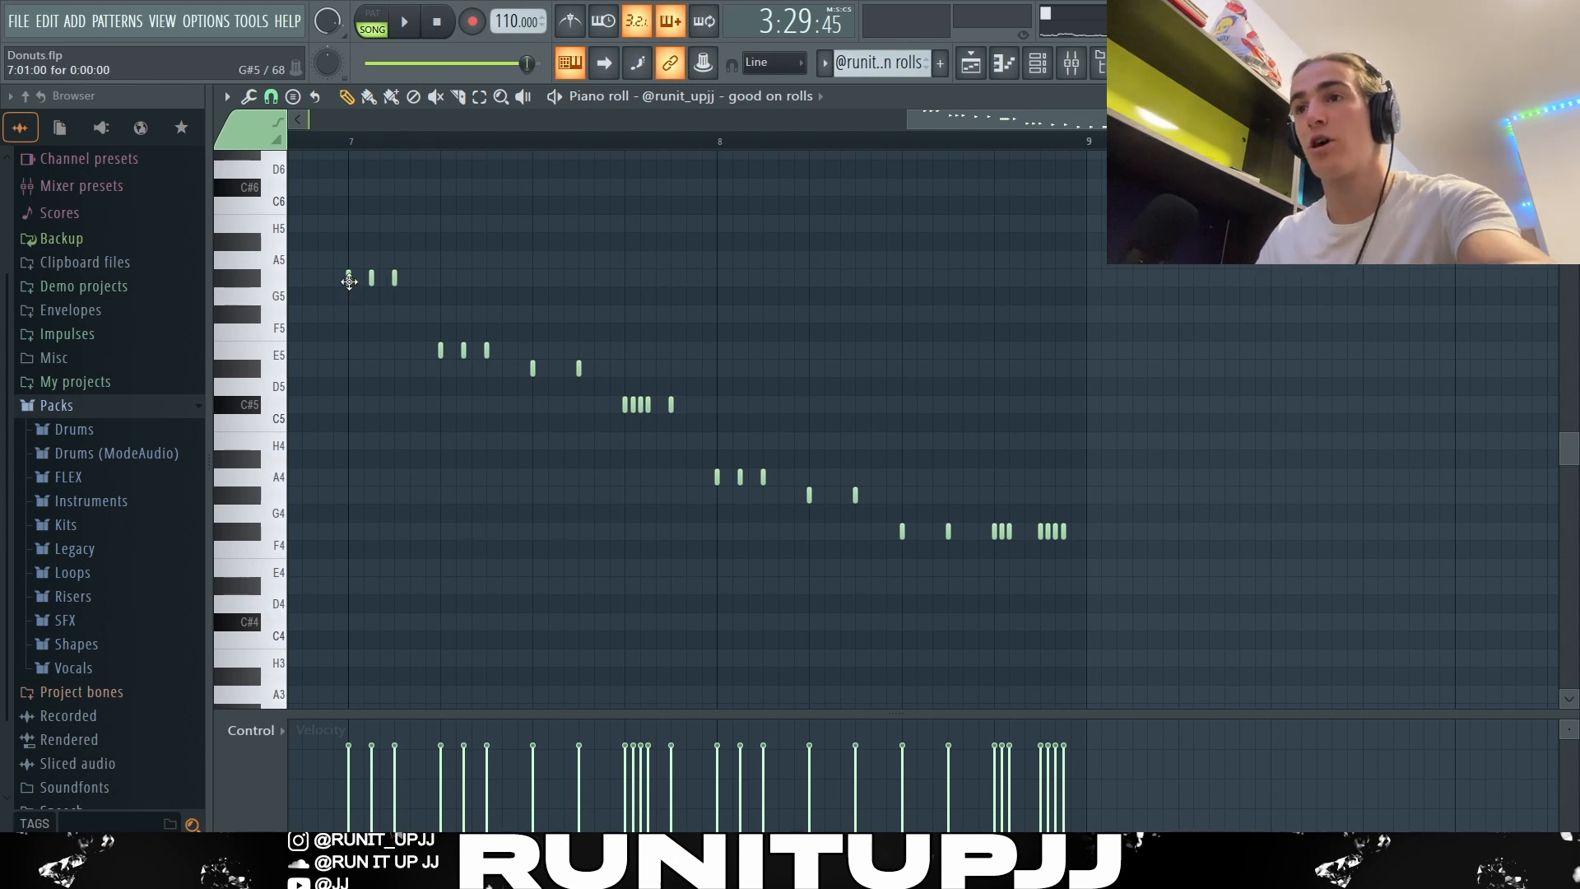
# Step: Compare the good on rolls hits by selecting the bar 7 notes and the matching three-hit groups in bars 7 and 8
pyautogui.moveTo(354, 273); pyautogui.dragTo(752, 415)
pyautogui.scroll(3, 642, 466)
pyautogui.scroll(-5, 803, 515)
pyautogui.moveTo(801, 468); pyautogui.dragTo(861, 484)
pyautogui.moveTo(661, 352); pyautogui.dragTo(708, 344)
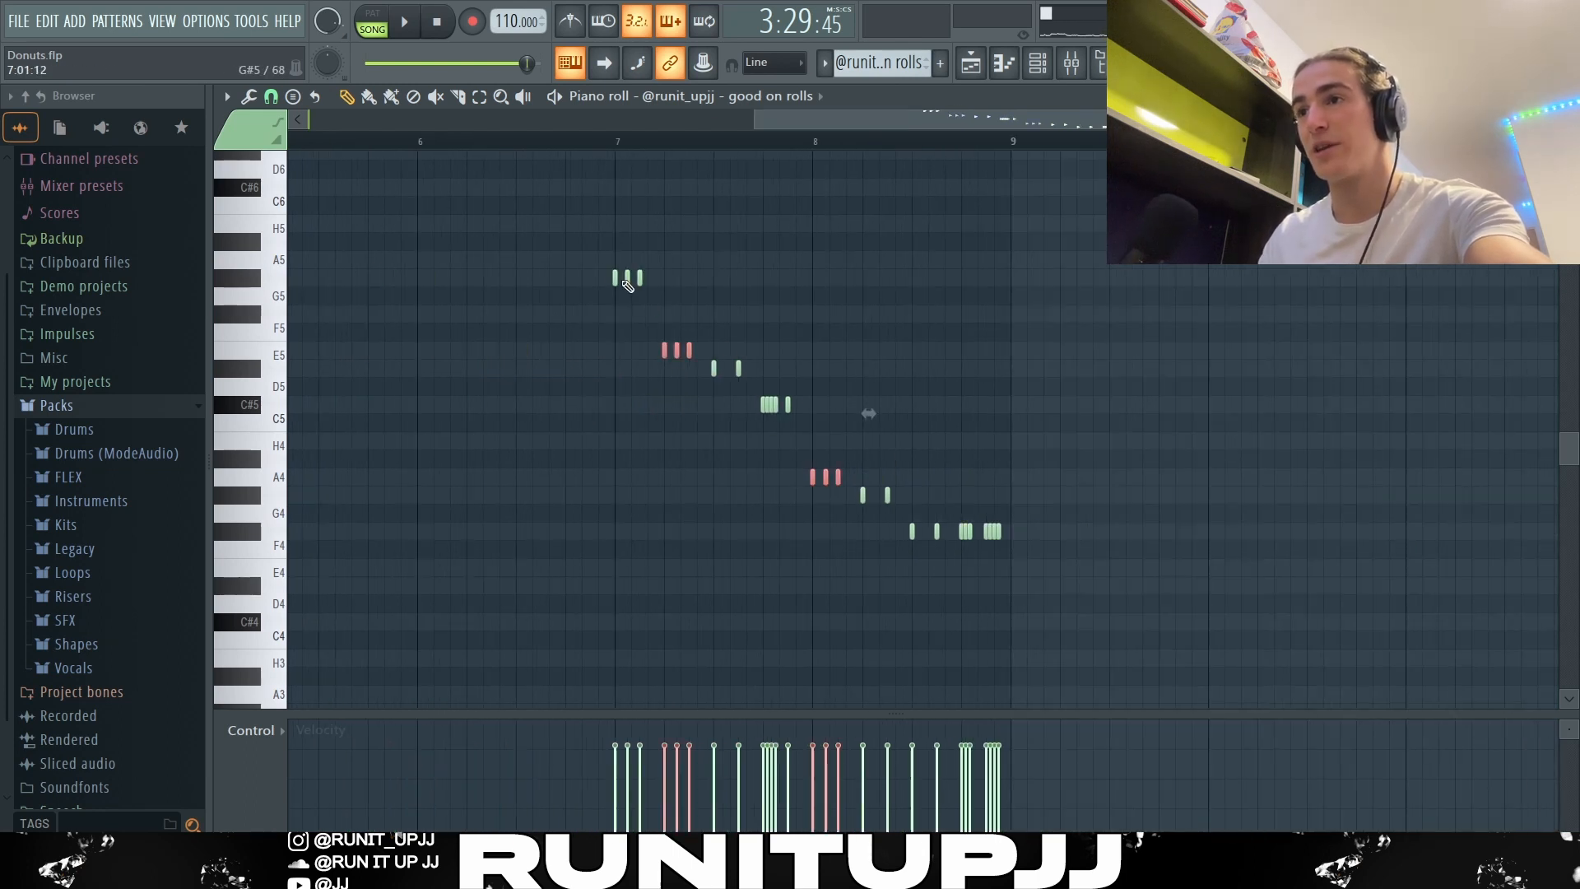
# Step: Examine how the good on rolls hits descend in pitch by selecting successive note groups across bars 7 and 8
pyautogui.keyDown('ctrl'); pyautogui.click(767, 395); pyautogui.keyUp('ctrl')
pyautogui.moveTo(622, 281); pyautogui.dragTo(848, 393)
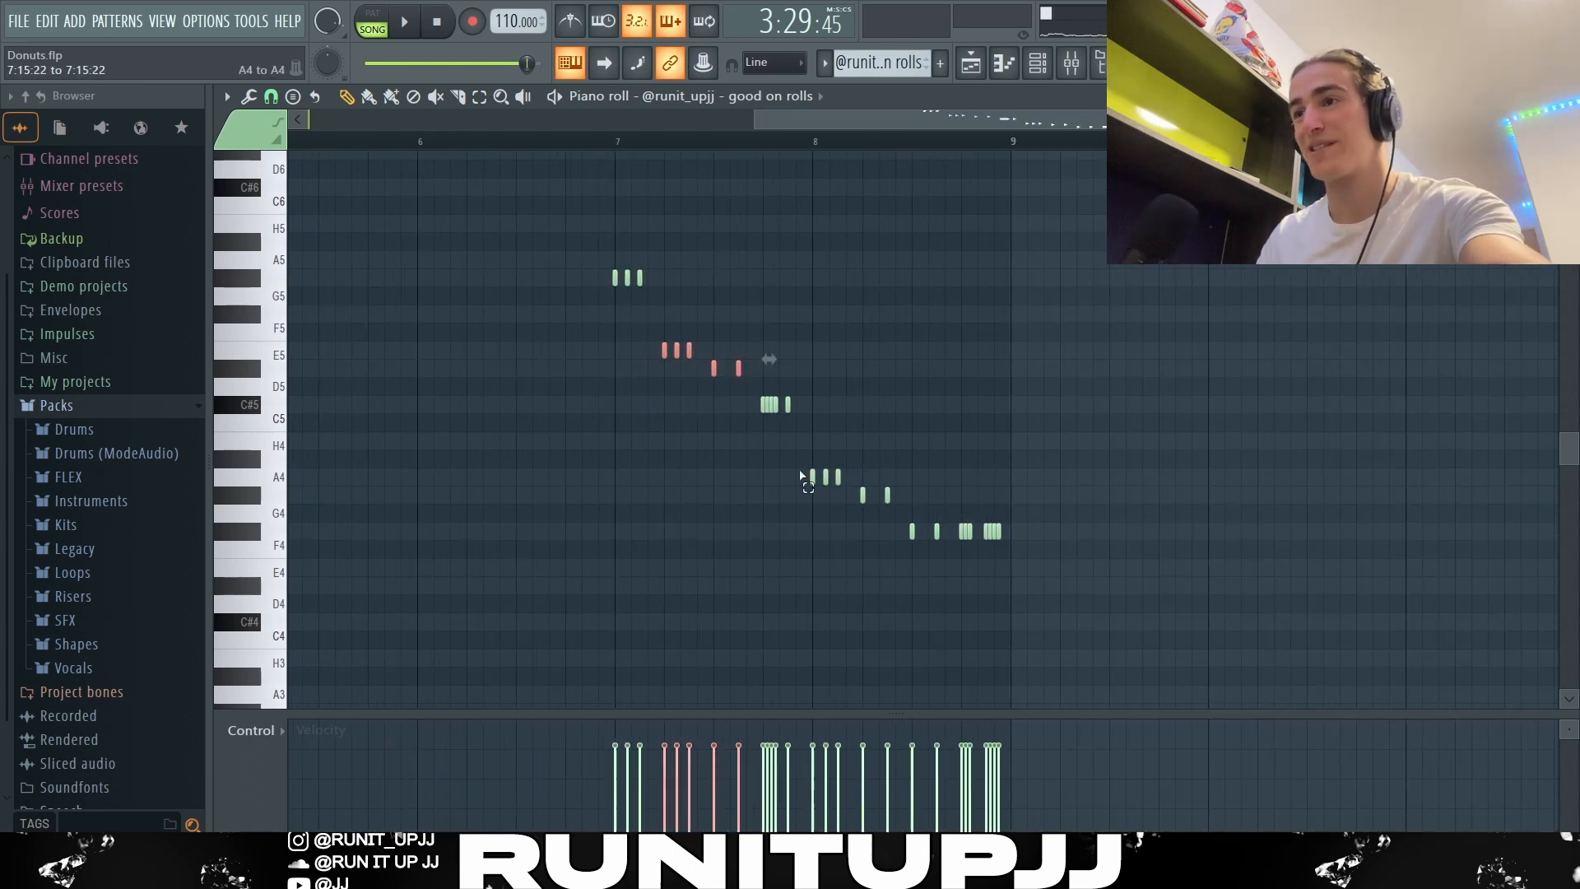
pyautogui.moveTo(800, 470); pyautogui.dragTo(891, 503)
pyautogui.scroll(2, 890, 504)
pyautogui.moveTo(793, 523); pyautogui.dragTo(998, 568)
pyautogui.keyDown('ctrl'); pyautogui.click(987, 593); pyautogui.keyUp('ctrl')
pyautogui.scroll(-3, 988, 592)
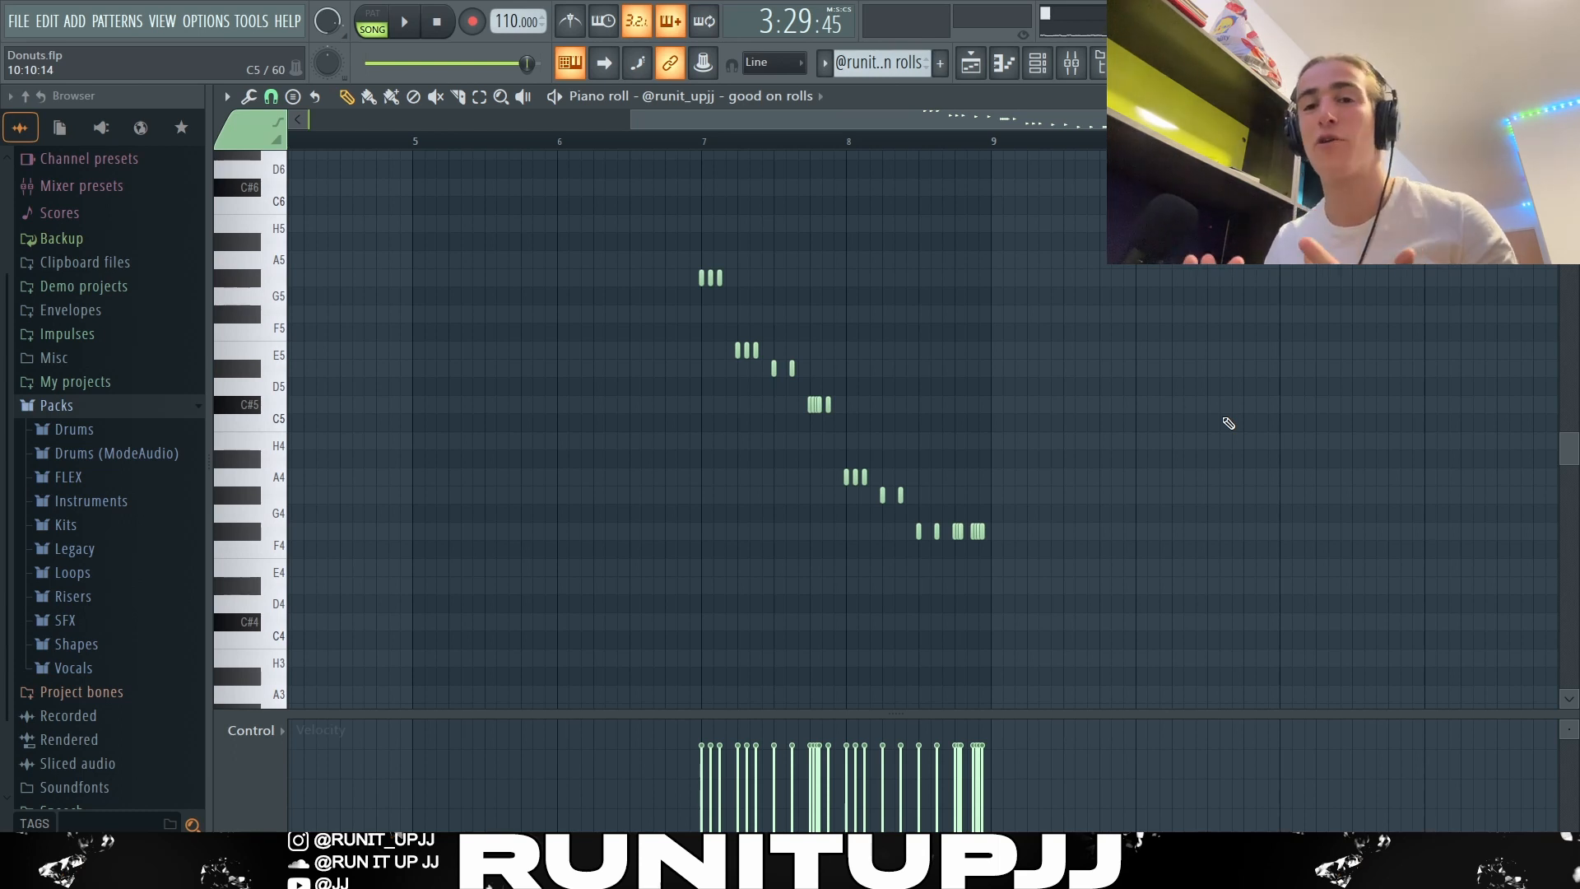
# Step: Show the playlist and play the full arrangement from bar 97 to the end of the section before bar 105
pyautogui.press('F5')
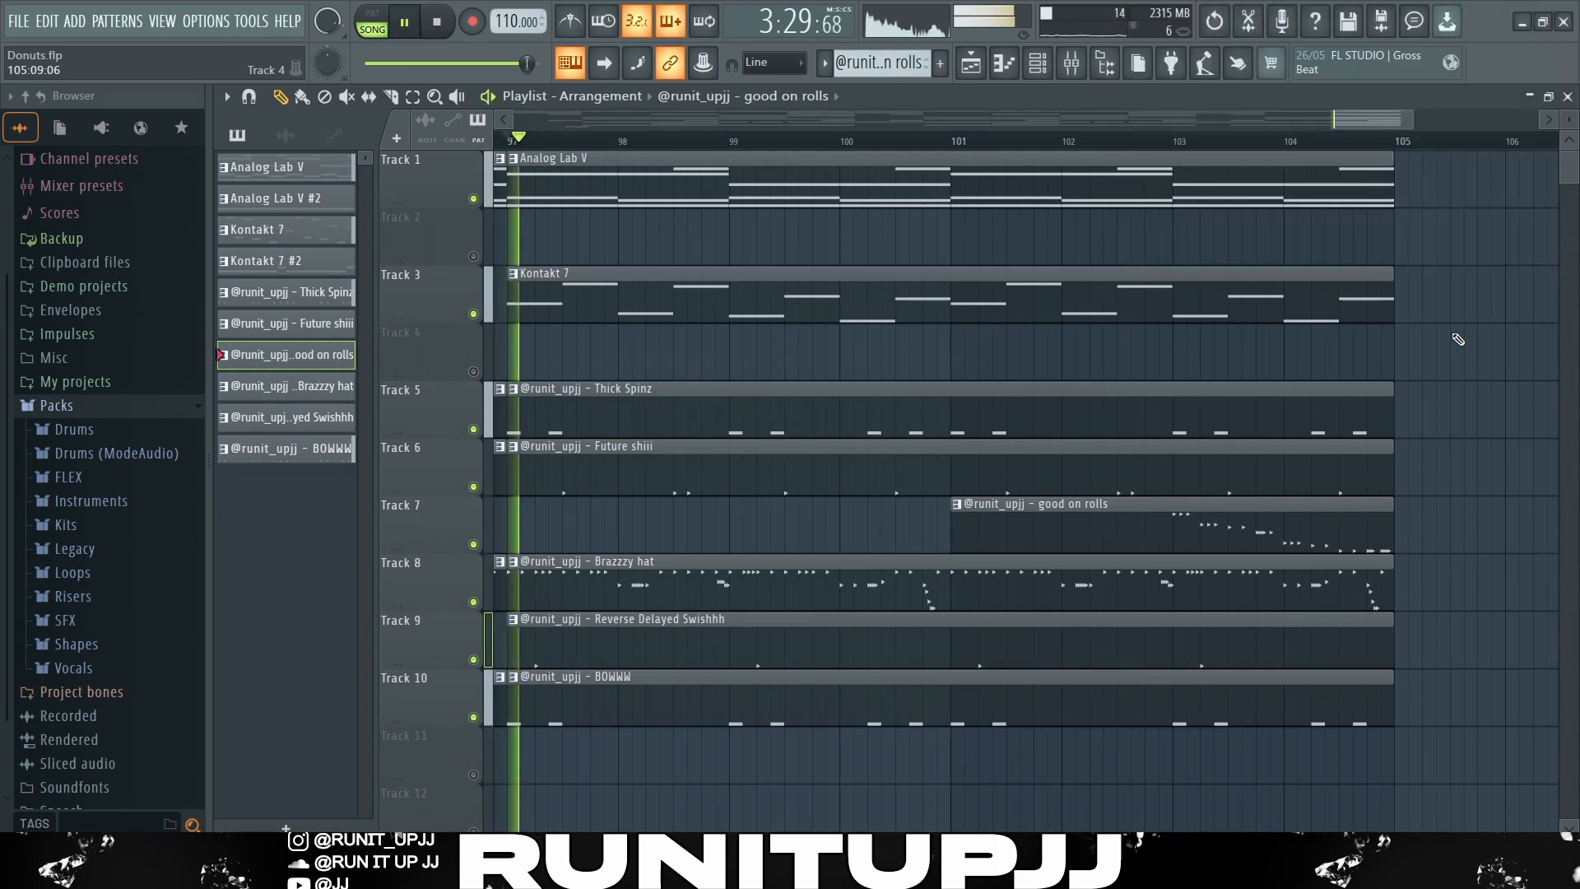
pyautogui.press('space')
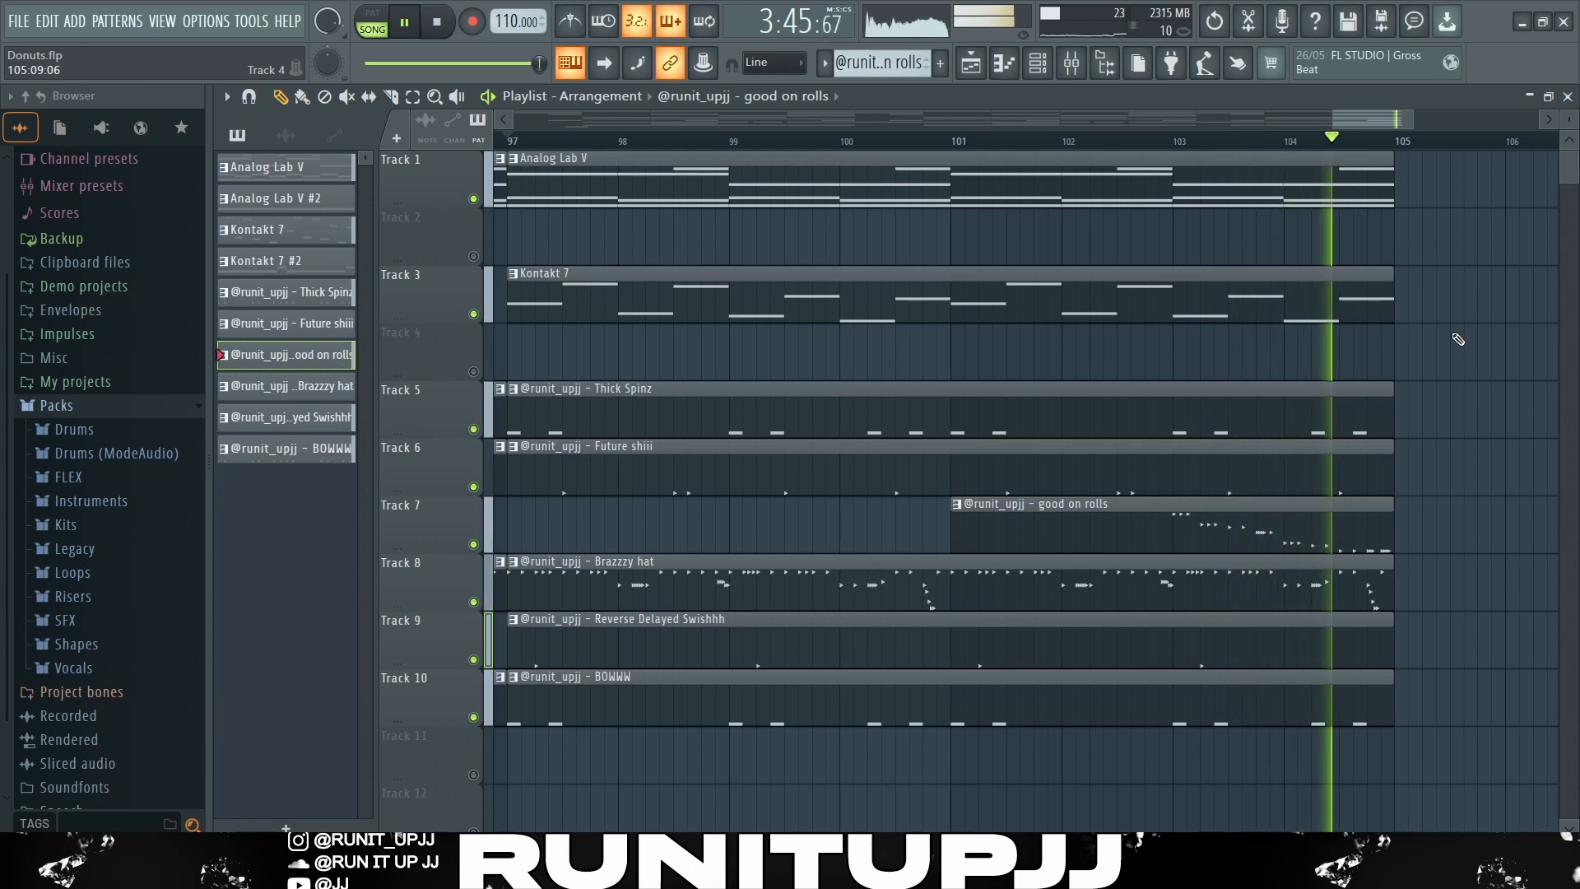
pyautogui.press('space')
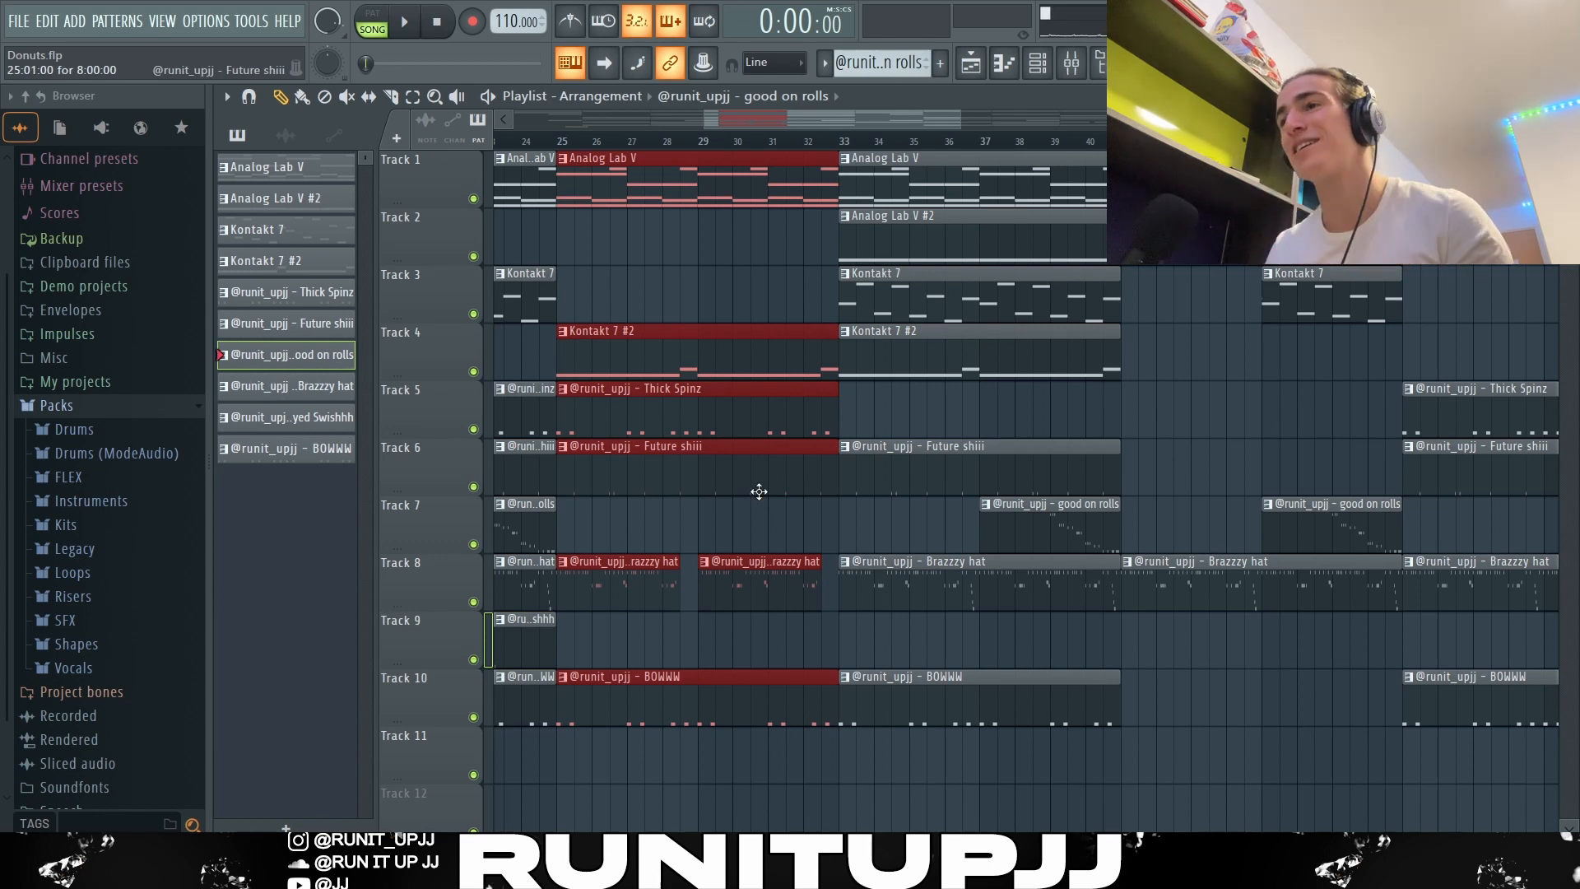
# Step: Examine the arrangement section by section, selecting the clips in bars 33–41, 41–49, 49–65, 65–89 and 89–105, and clear the selection
pyautogui.hotkey('ctrl', 'Right')
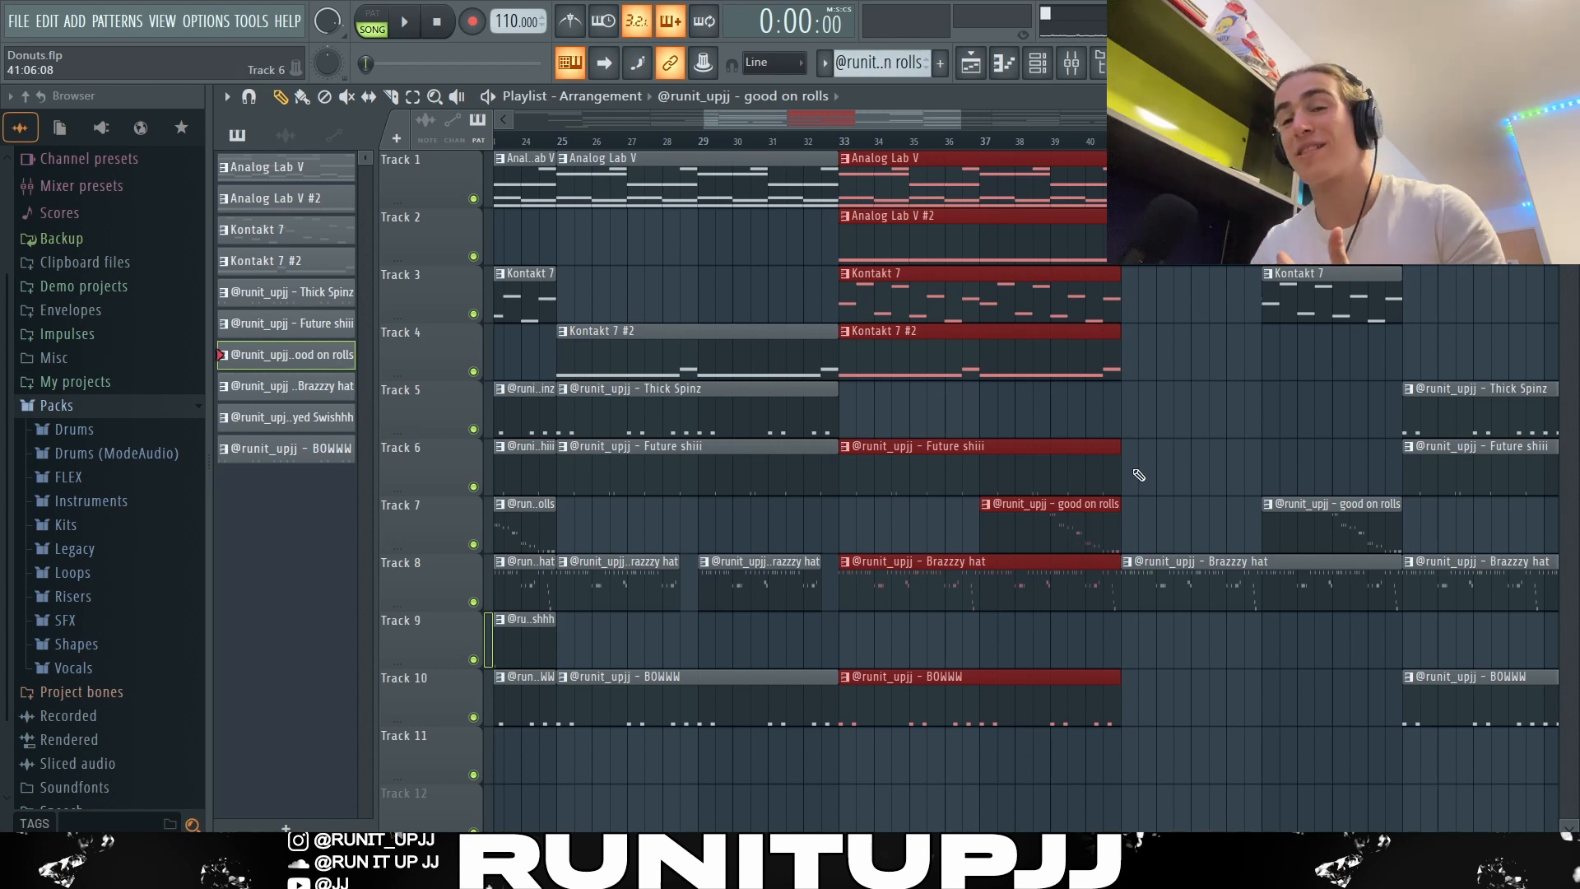
pyautogui.hotkey('ctrl', 'Right')
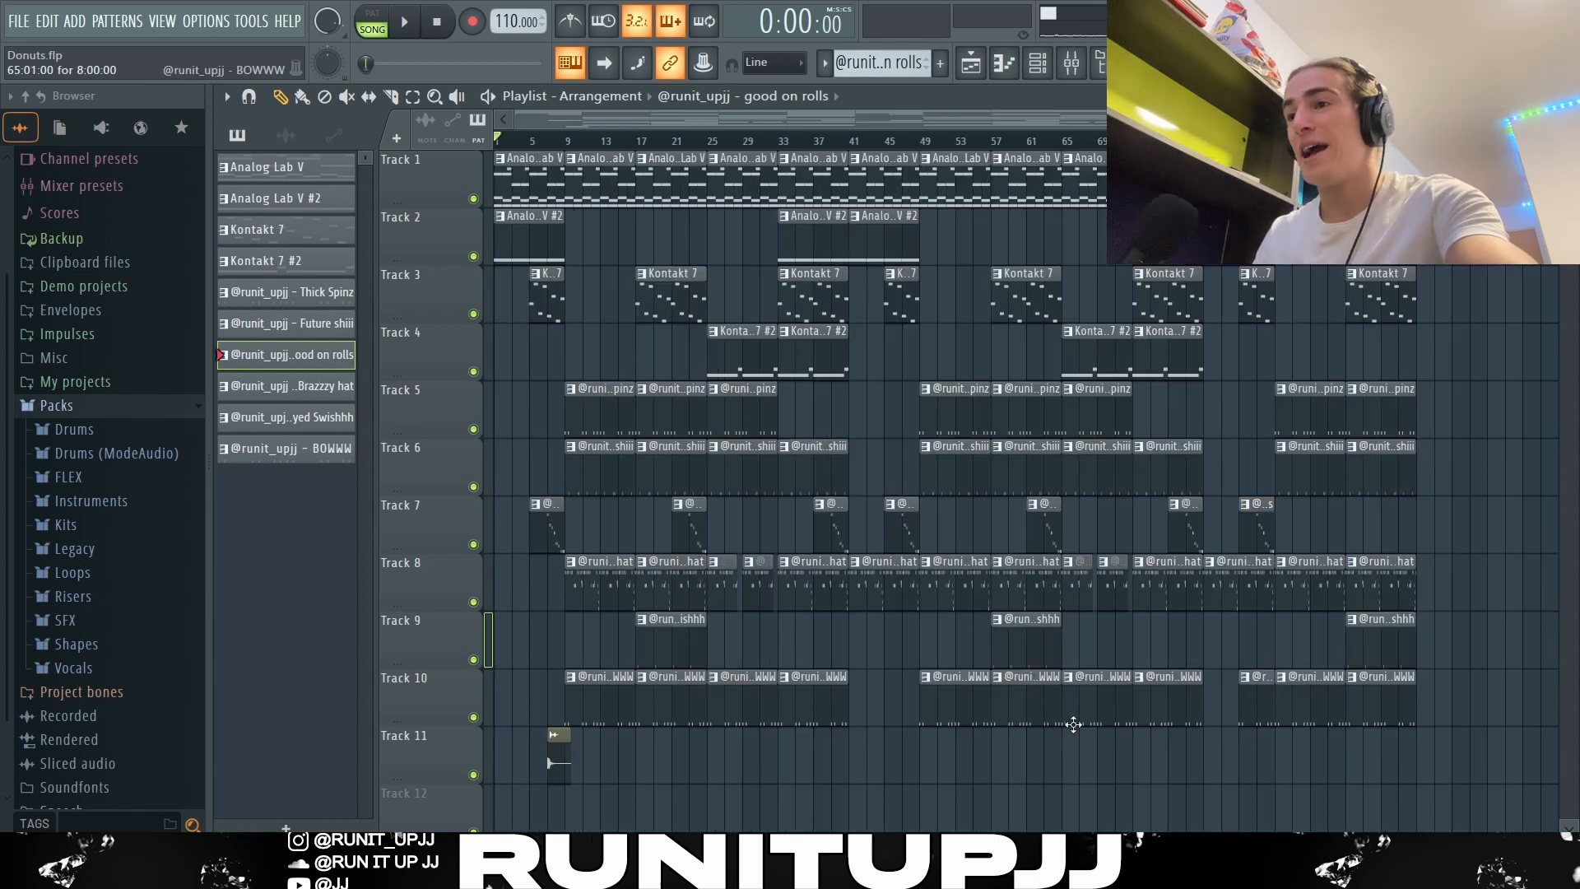
pyautogui.moveTo(1062, 781); pyautogui.dragTo(936, 156)
pyautogui.moveTo(1041, 782); pyautogui.dragTo(963, 161)
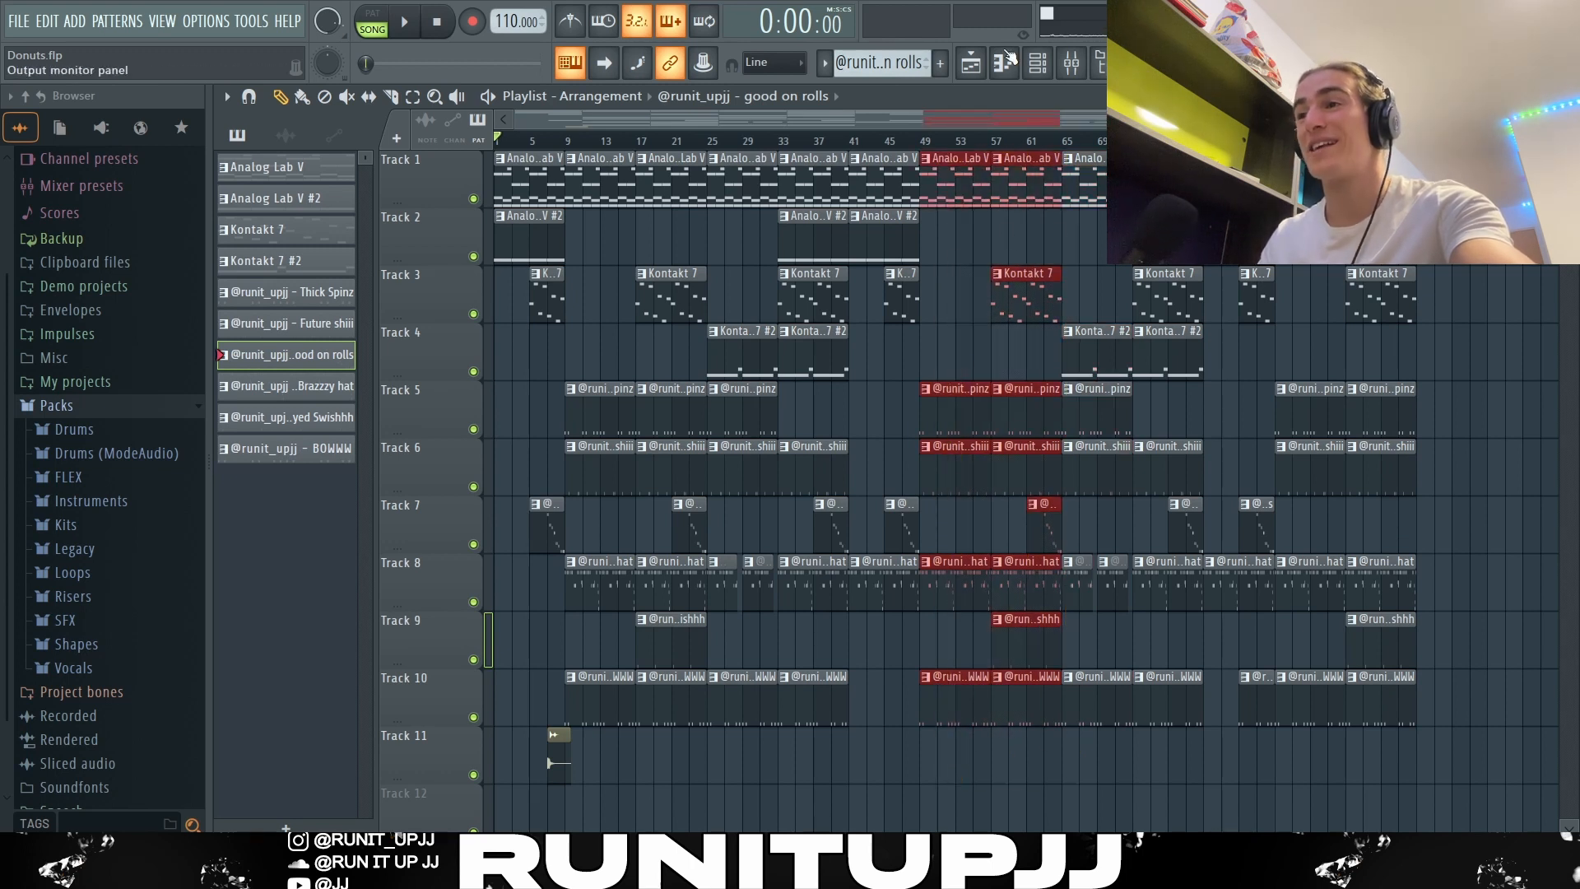
pyautogui.moveTo(1261, 759); pyautogui.dragTo(1078, 181)
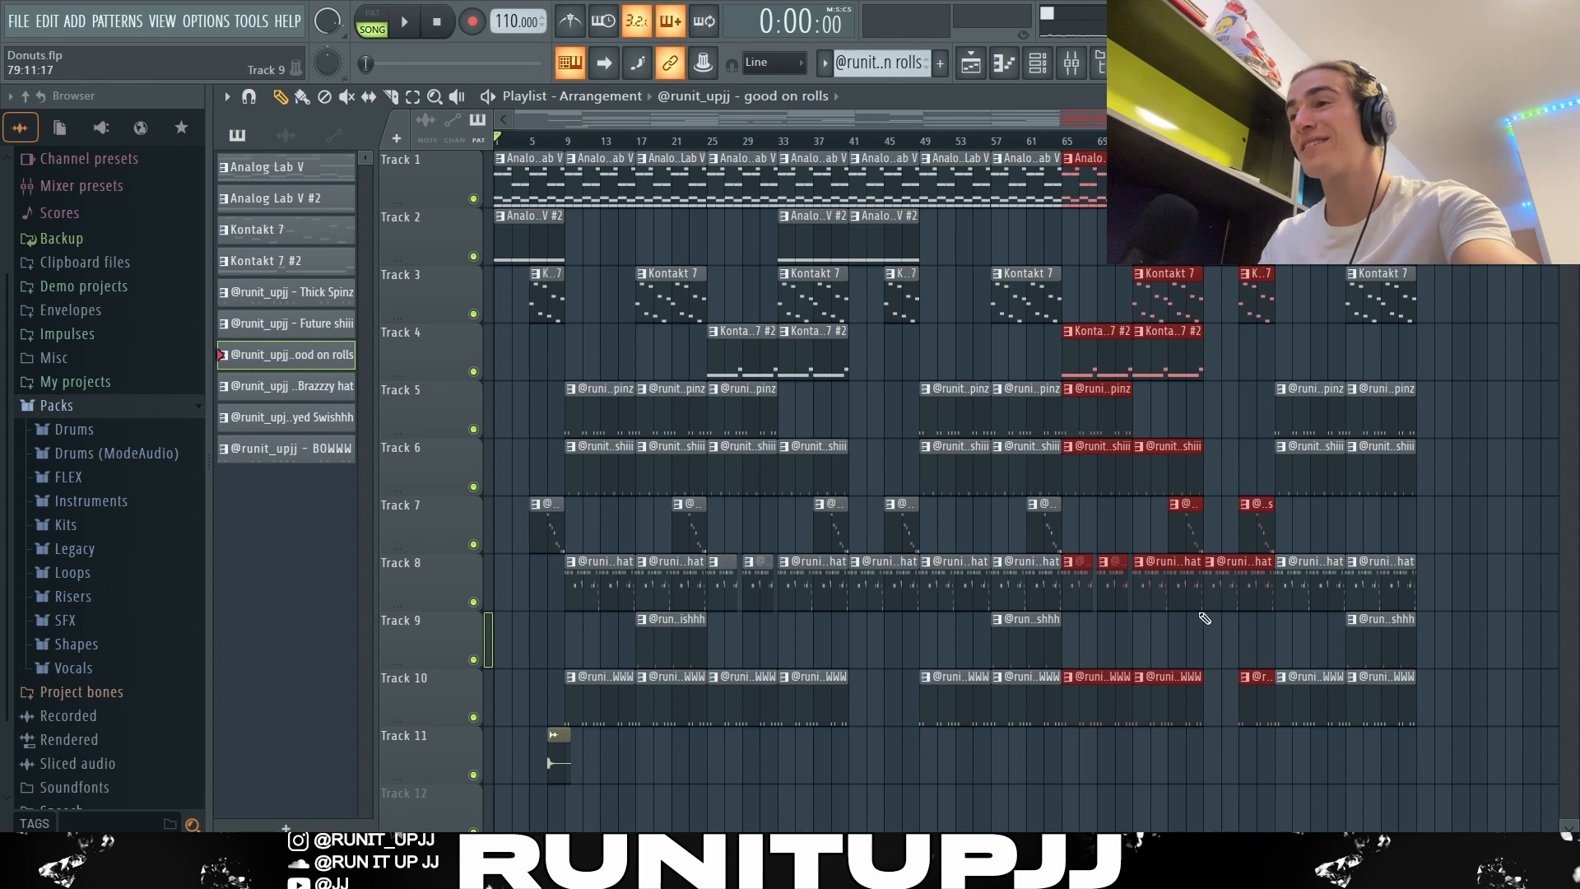
pyautogui.moveTo(1471, 780); pyautogui.dragTo(1310, 278)
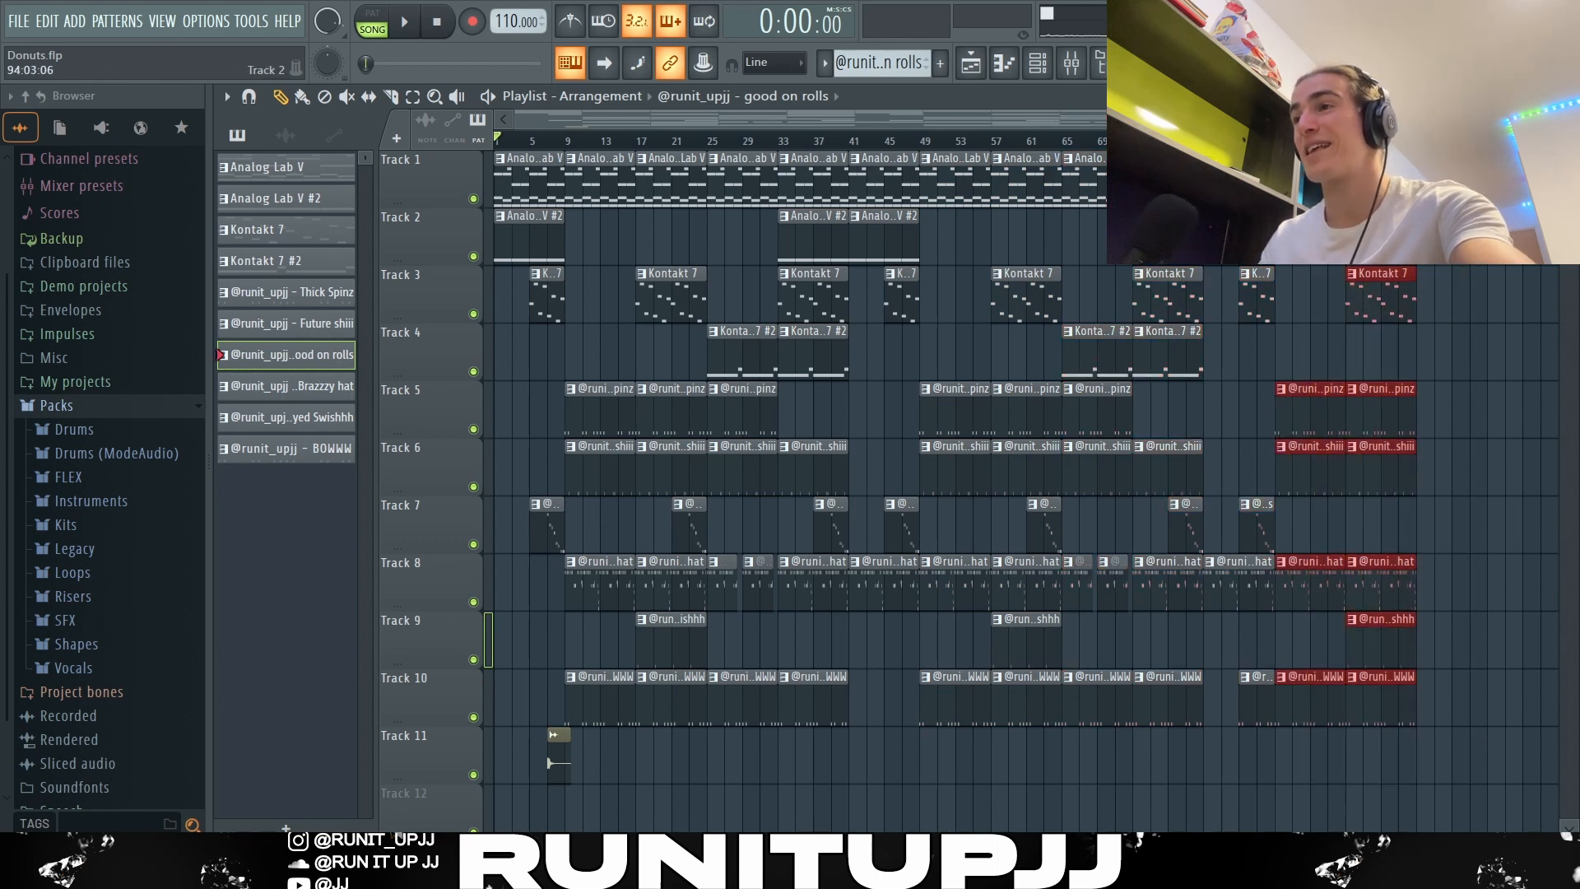
pyautogui.keyDown('ctrl'); pyautogui.click(1496, 237); pyautogui.keyUp('ctrl')
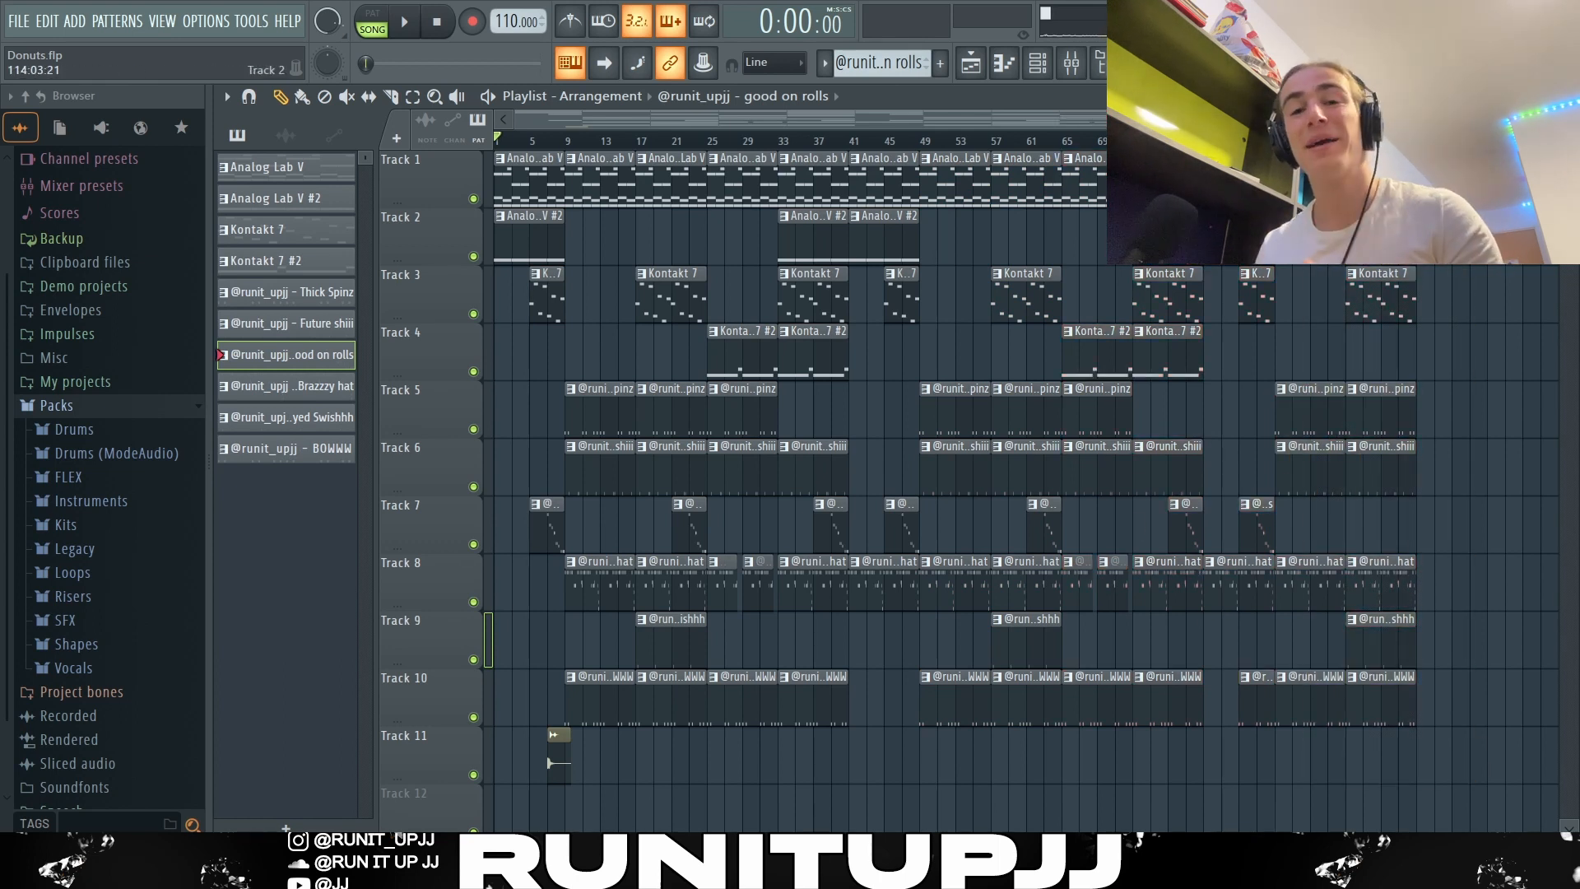